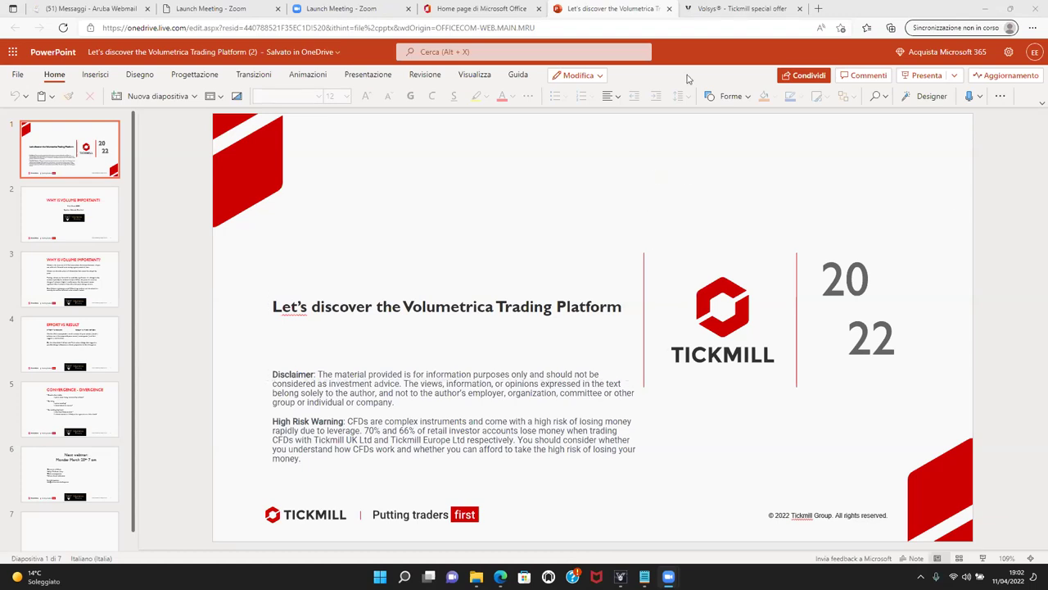
Scroll the VolSys Tickmill offer page to PRICES and bracket the 35,00 € Monthly card in pink
{"action": "left_click", "coordinate": [716, 9]}
{"action": "scroll", "coordinate": [605, 309], "scroll_direction": "up", "scroll_amount": 1}
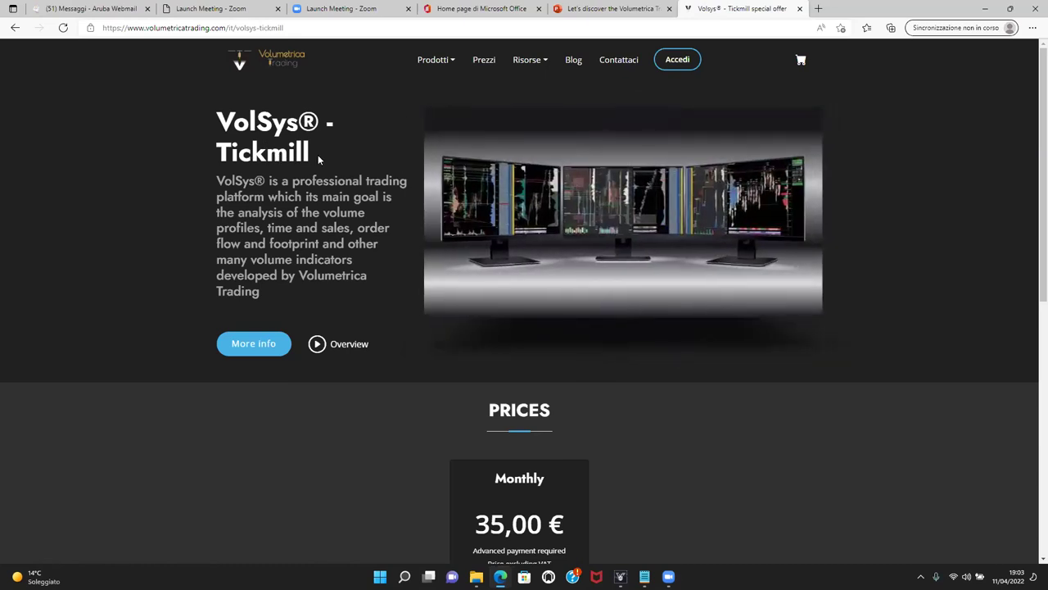
{"action": "scroll", "coordinate": [316, 155], "scroll_direction": "down", "scroll_amount": 1}
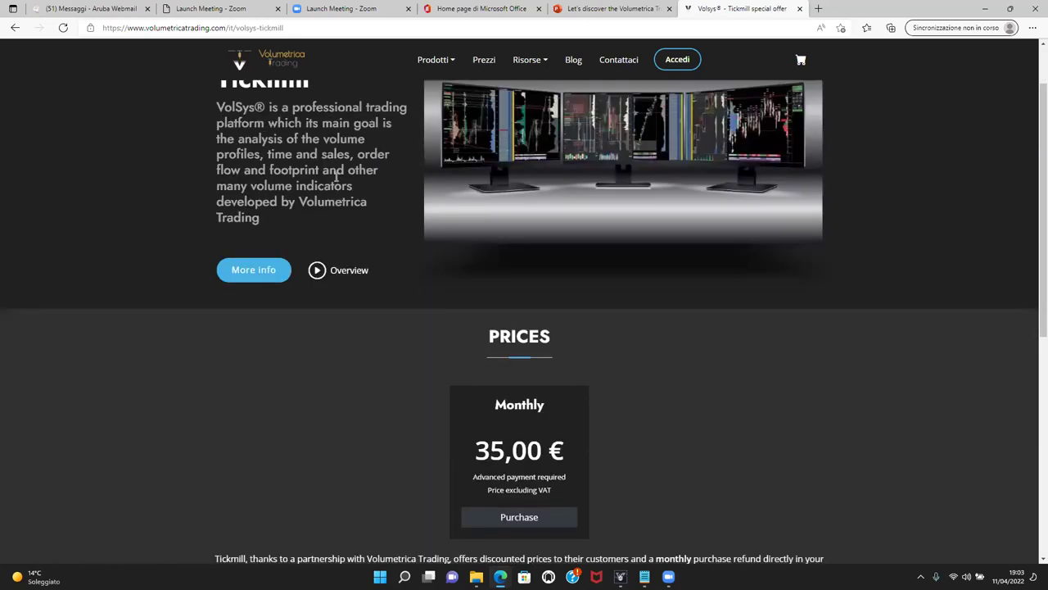
{"action": "scroll", "coordinate": [388, 197], "scroll_direction": "down", "scroll_amount": 1}
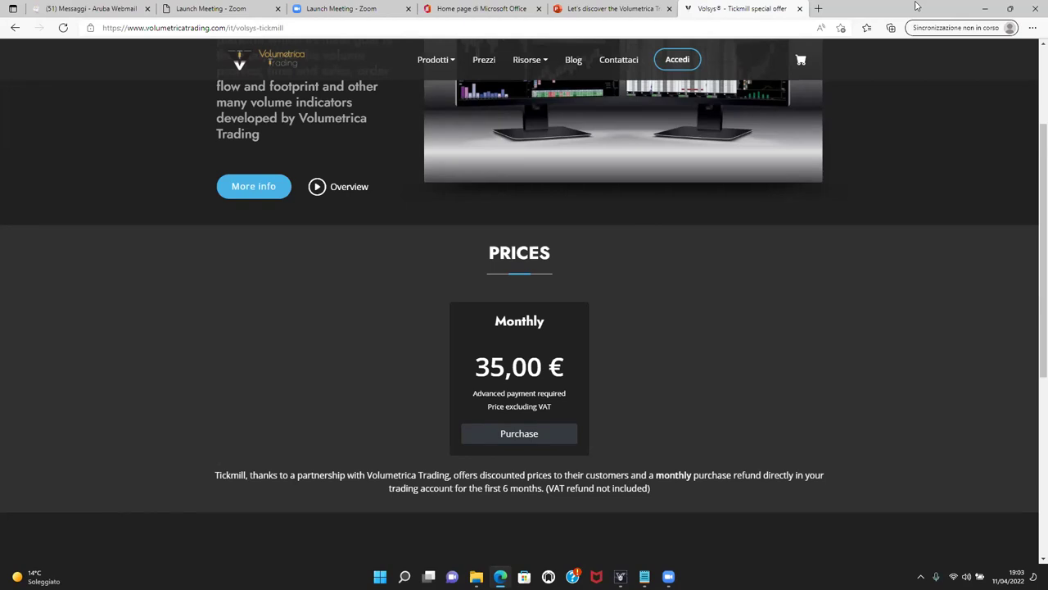
{"action": "left_click_drag", "start_coordinate": [450, 289], "coordinate": [457, 453]}
{"action": "mouse_move", "coordinate": [608, 275]}
{"action": "left_mouse_down"}
{"action": "mouse_move", "coordinate": [620, 374]}
{"action": "mouse_move", "coordinate": [607, 453]}
{"action": "left_mouse_up"}
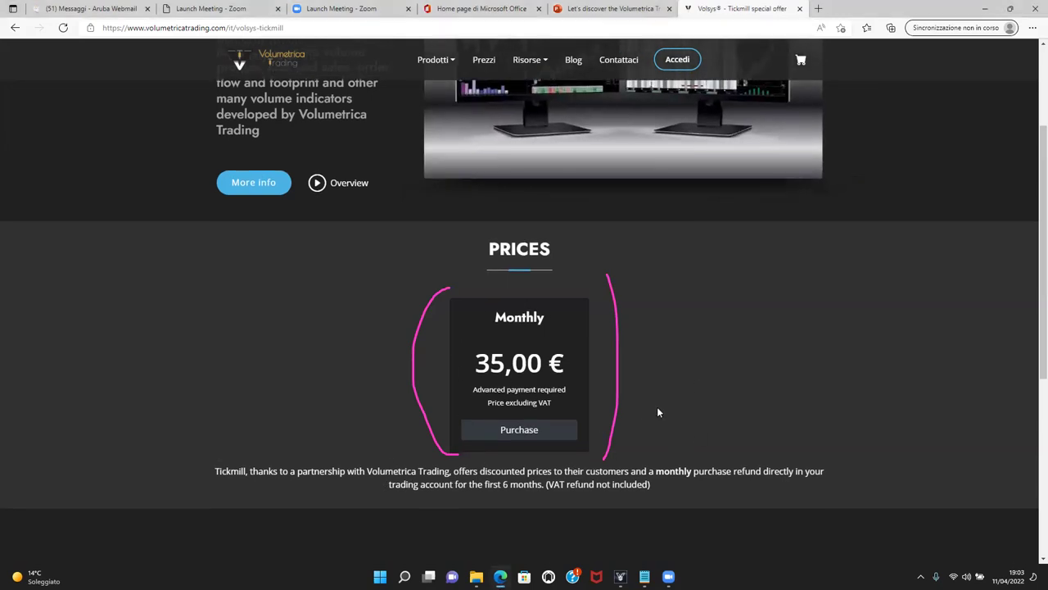
{"action": "scroll", "coordinate": [657, 411], "scroll_direction": "down", "scroll_amount": 2}
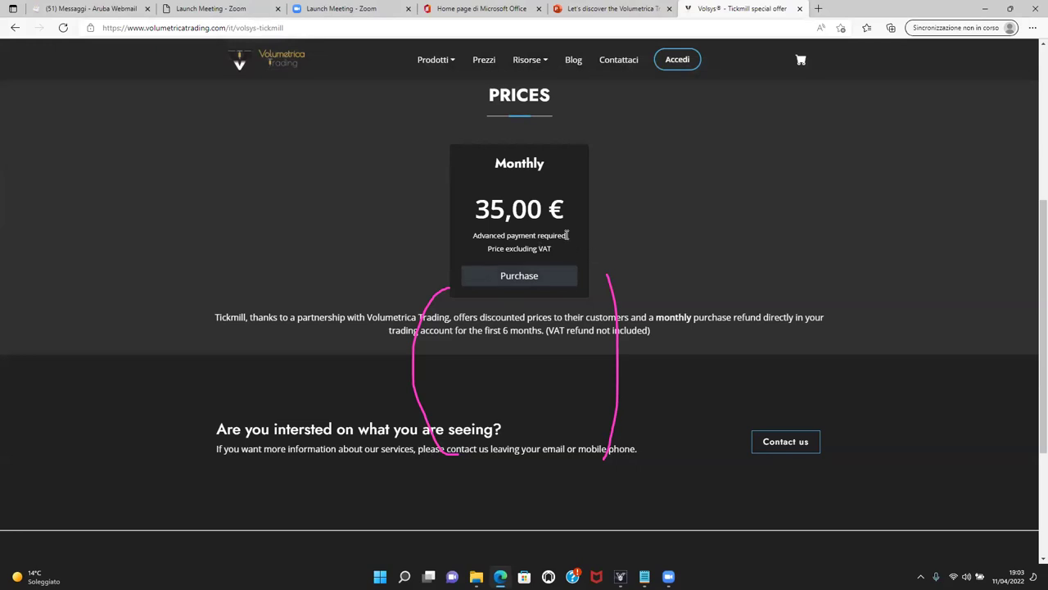
{"action": "scroll", "coordinate": [572, 249], "scroll_direction": "up", "scroll_amount": 2}
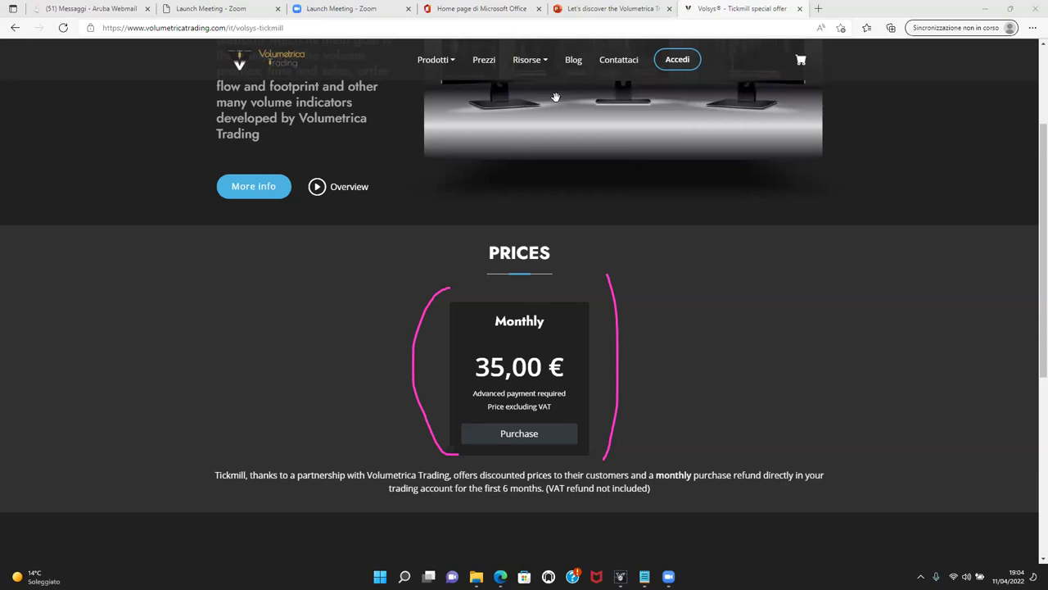
Copy the VolSys Tickmill offer page's URL from the browser address bar
{"action": "left_click", "coordinate": [204, 28]}
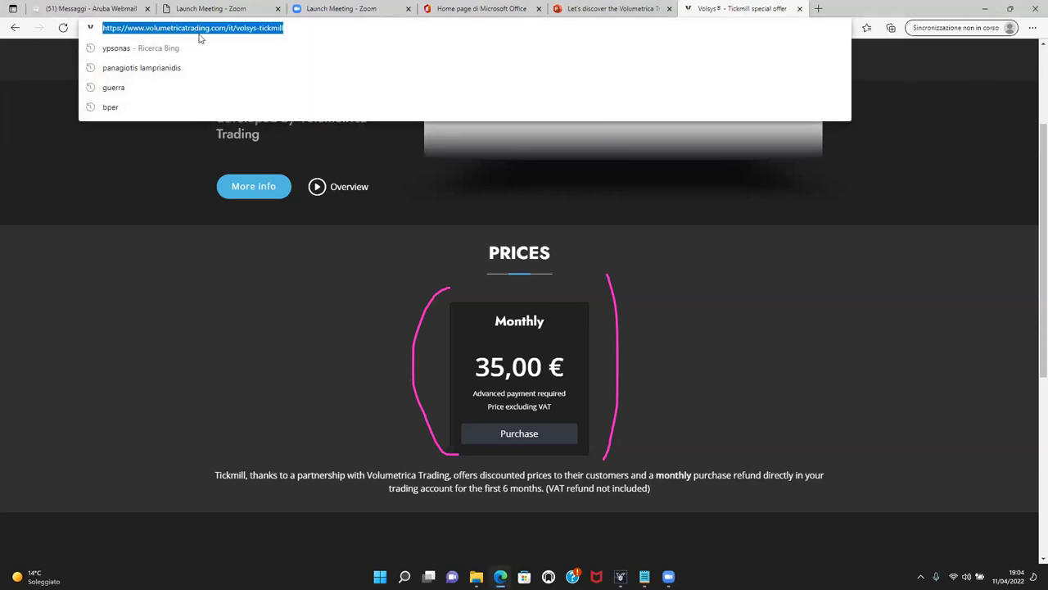
{"action": "right_click", "coordinate": [256, 27]}
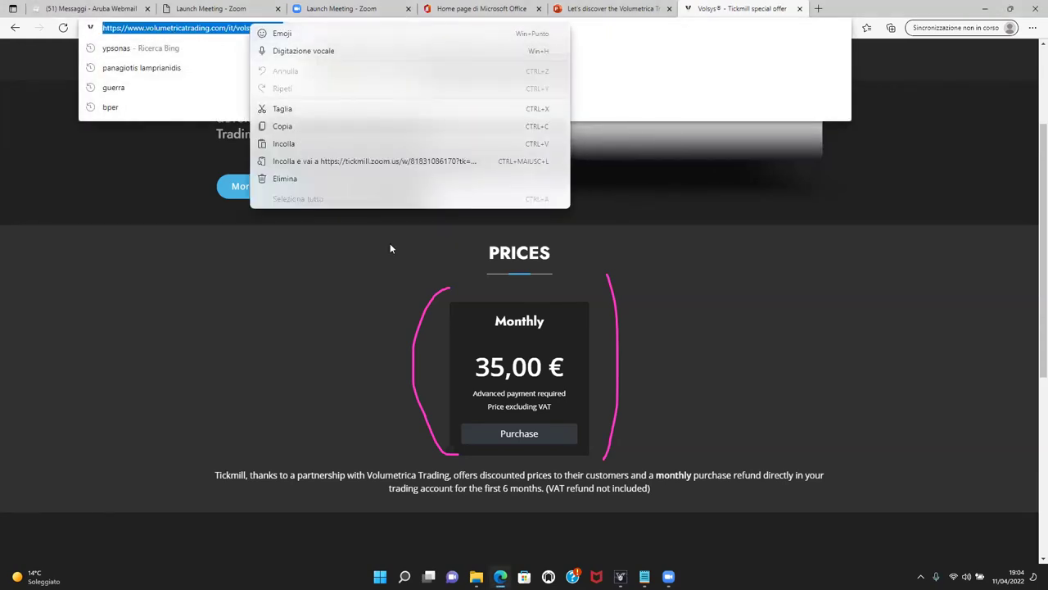
{"action": "left_click", "coordinate": [297, 131]}
{"action": "left_click", "coordinate": [421, 307]}
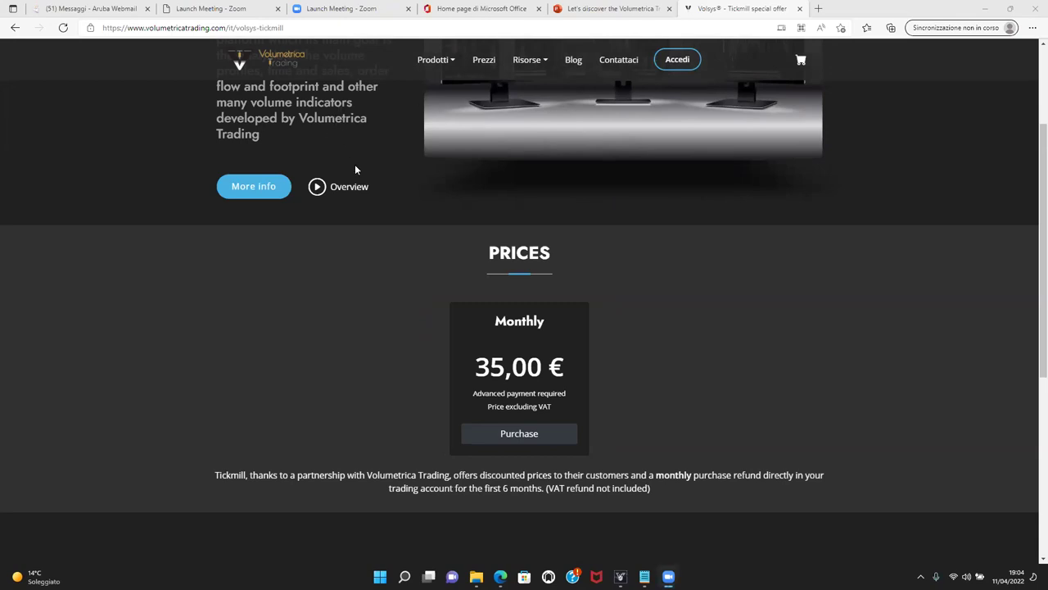
{"action": "scroll", "coordinate": [376, 348], "scroll_direction": "up", "scroll_amount": 1}
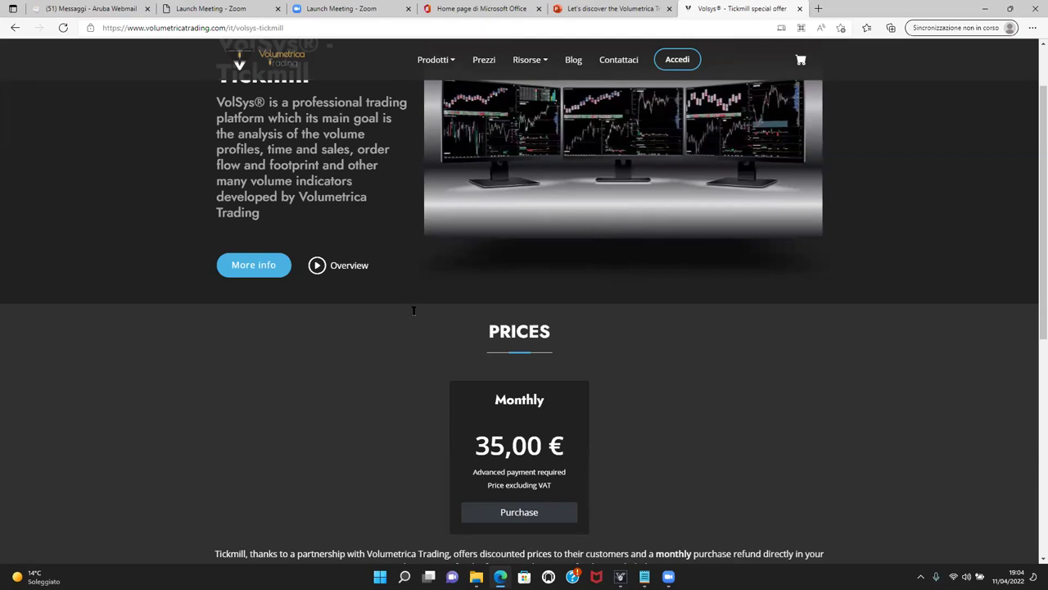
Open the ES 06-2022 30 Minute chart and circle its recent volume bars in pink
{"action": "left_click", "coordinate": [620, 576]}
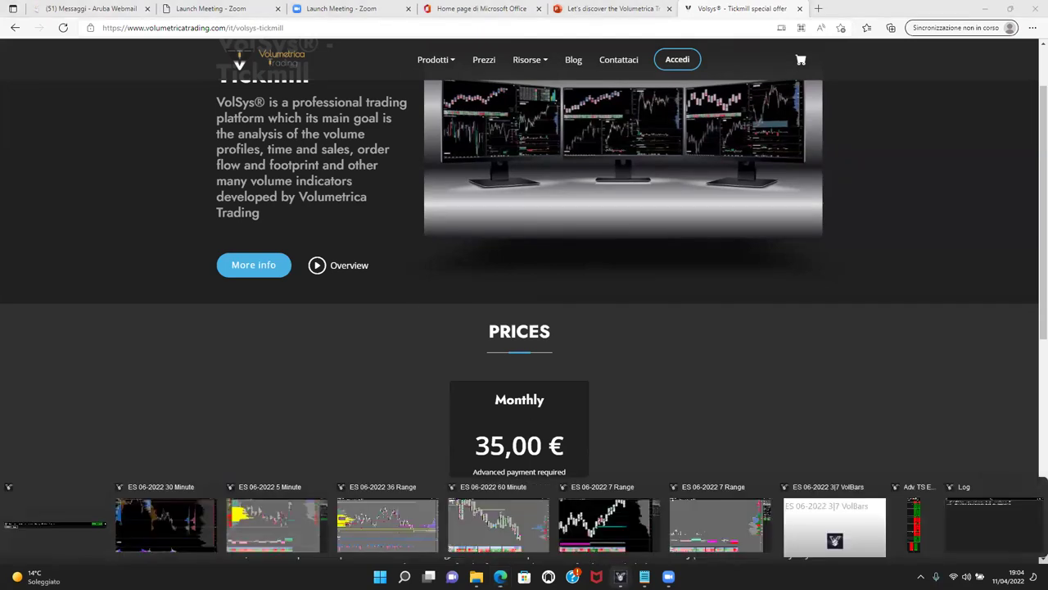
{"action": "left_click", "coordinate": [179, 542]}
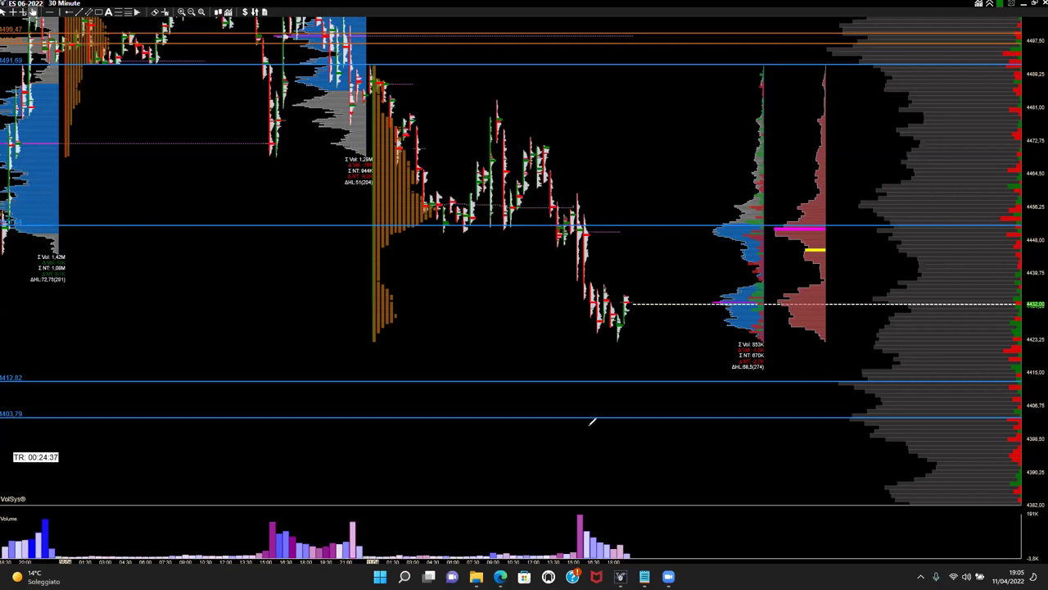
{"action": "mouse_move", "coordinate": [576, 505]}
{"action": "left_mouse_down"}
{"action": "mouse_move", "coordinate": [565, 524]}
{"action": "mouse_move", "coordinate": [579, 511]}
{"action": "mouse_move", "coordinate": [606, 516]}
{"action": "left_mouse_up"}
{"action": "mouse_move", "coordinate": [624, 534]}
{"action": "left_mouse_down"}
{"action": "mouse_move", "coordinate": [631, 542]}
{"action": "mouse_move", "coordinate": [643, 528]}
{"action": "left_mouse_up"}
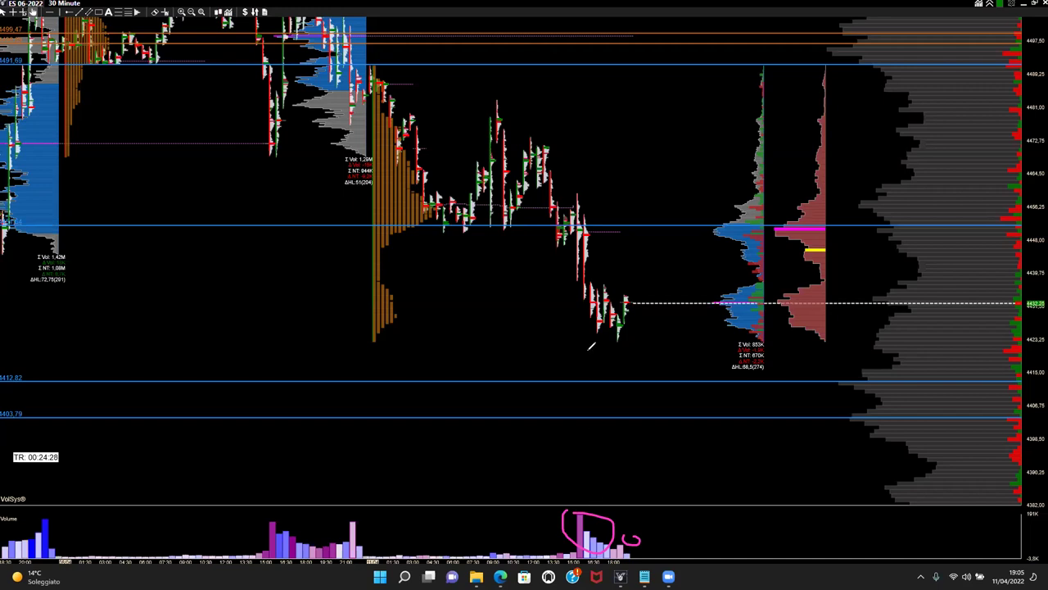
Mark the latest candle lows and live price in pink, clear them, then circle 4435,50
{"action": "left_click_drag", "start_coordinate": [580, 298], "coordinate": [621, 352]}
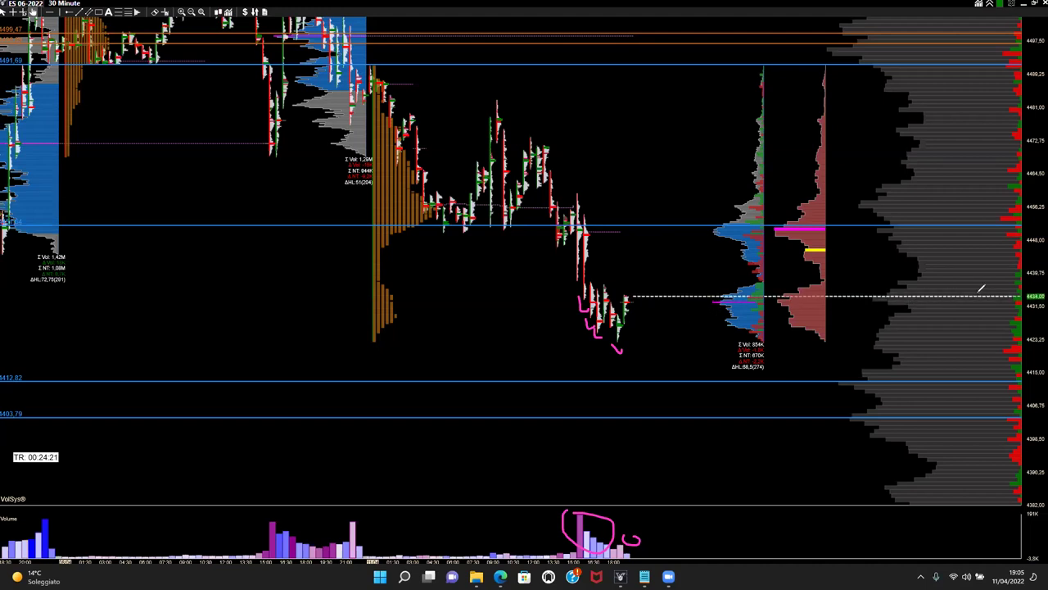
{"action": "left_click_drag", "start_coordinate": [1037, 273], "coordinate": [1040, 300]}
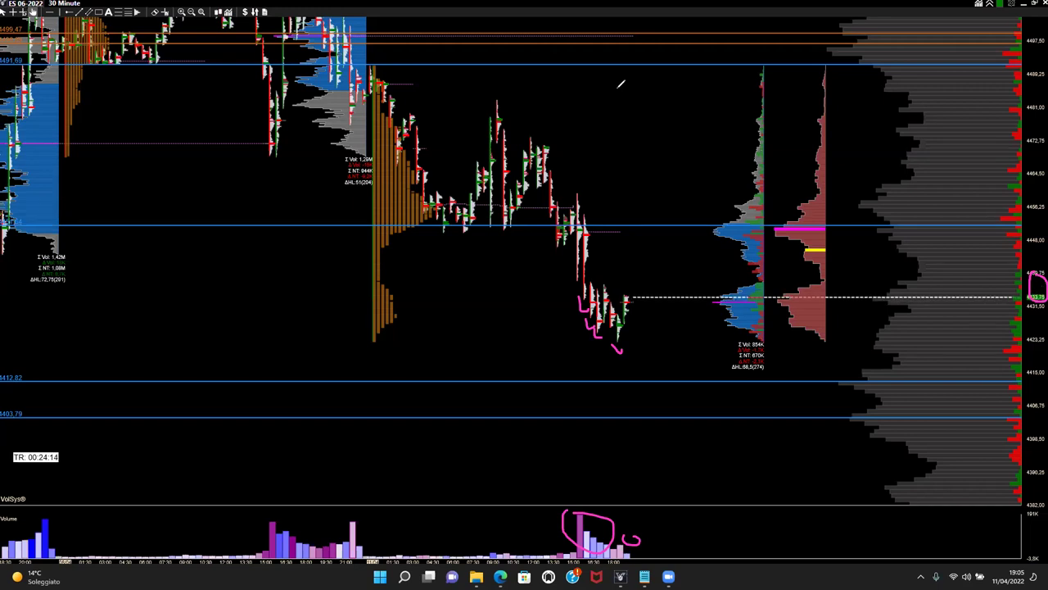
{"action": "key", "text": "Escape"}
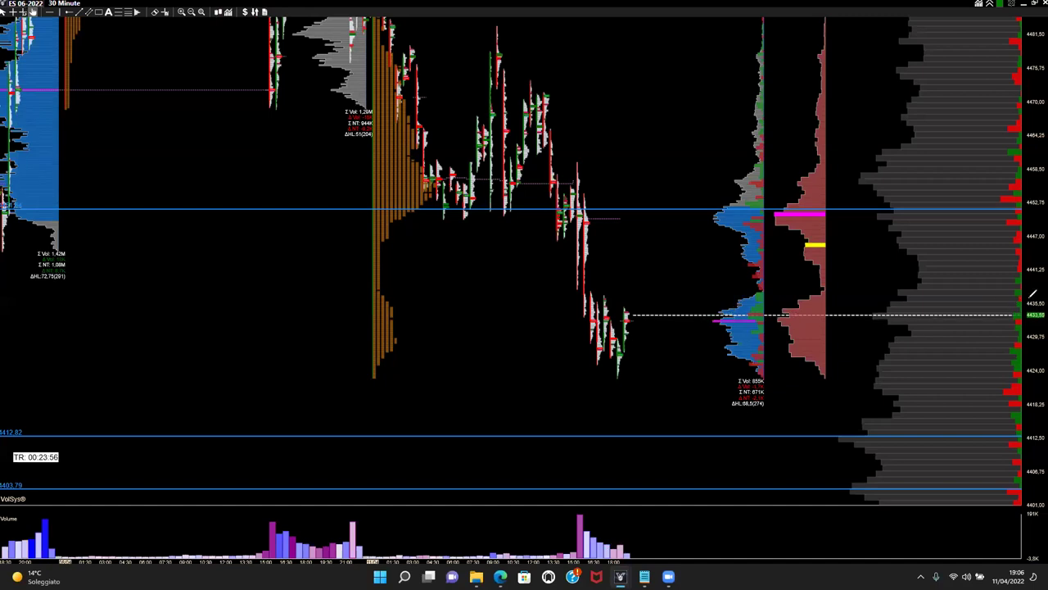
{"action": "mouse_move", "coordinate": [1033, 294]}
{"action": "left_mouse_down"}
{"action": "mouse_move", "coordinate": [1029, 311]}
{"action": "mouse_move", "coordinate": [1034, 293]}
{"action": "left_mouse_up"}
Draw a pink triangle over the 15:00 volume bars, circle 4435,50, curve around the latest profile, then clear
{"action": "mouse_move", "coordinate": [581, 513]}
{"action": "left_mouse_down"}
{"action": "mouse_move", "coordinate": [627, 547]}
{"action": "mouse_move", "coordinate": [594, 556]}
{"action": "mouse_move", "coordinate": [644, 555]}
{"action": "left_mouse_up"}
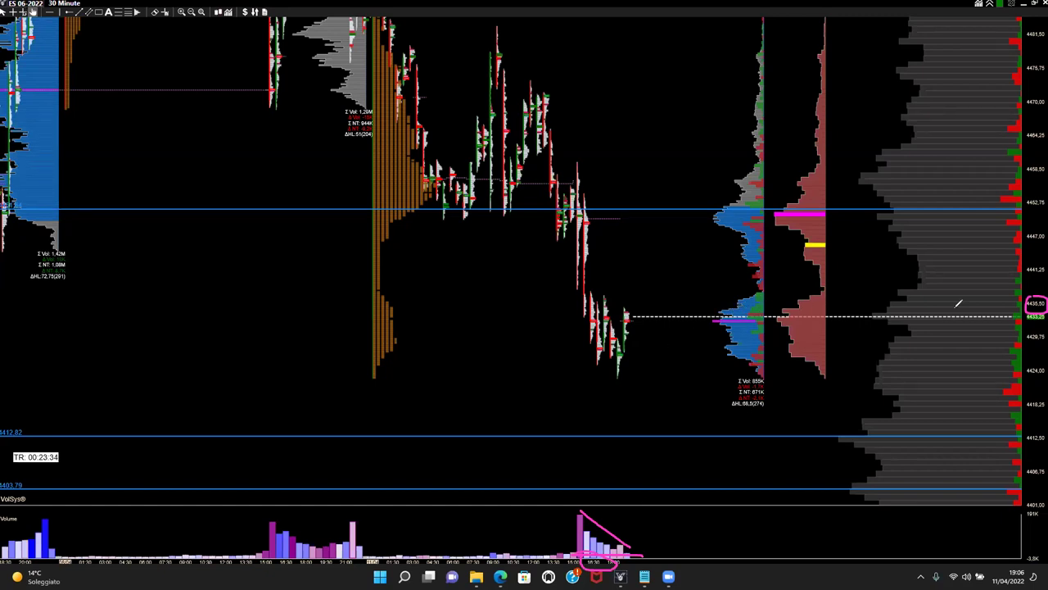
{"action": "mouse_move", "coordinate": [1037, 290]}
{"action": "left_mouse_down"}
{"action": "mouse_move", "coordinate": [1029, 304]}
{"action": "mouse_move", "coordinate": [1035, 296]}
{"action": "left_mouse_up"}
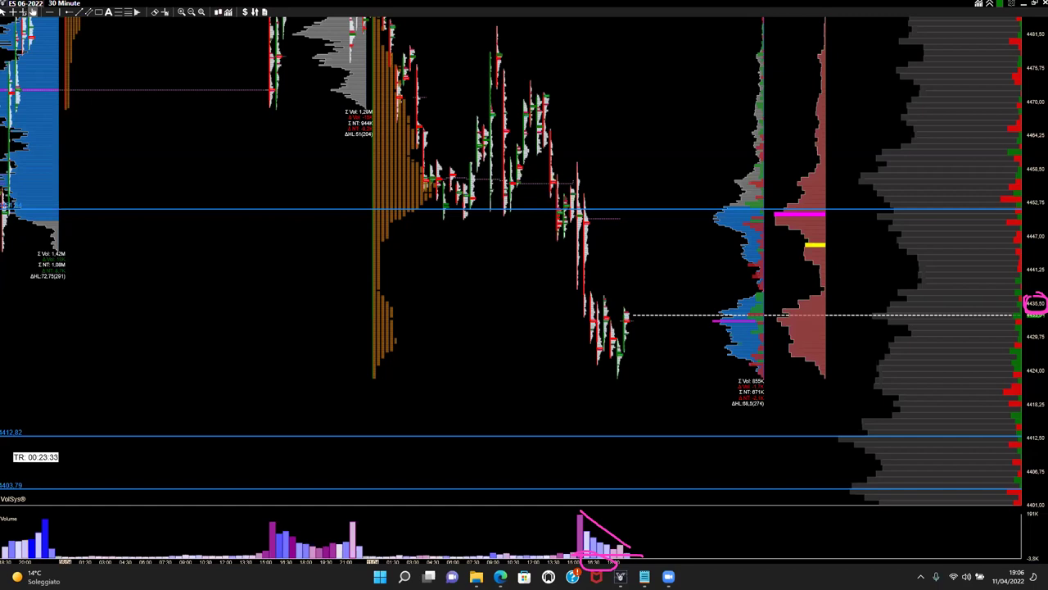
{"action": "mouse_move", "coordinate": [760, 291]}
{"action": "left_mouse_down"}
{"action": "mouse_move", "coordinate": [725, 303]}
{"action": "mouse_move", "coordinate": [719, 318]}
{"action": "mouse_move", "coordinate": [737, 364]}
{"action": "left_mouse_up"}
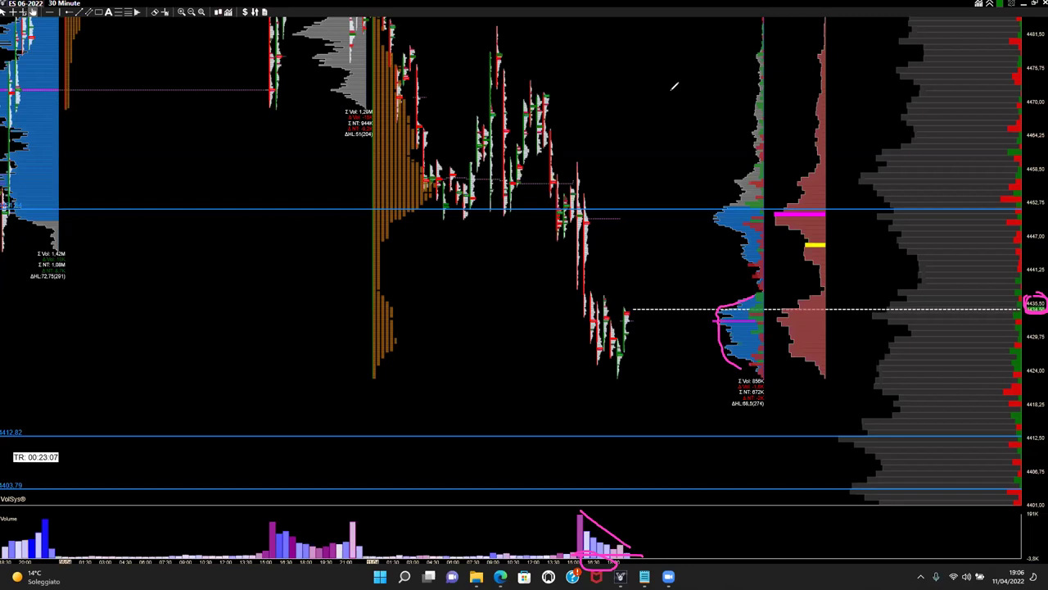
{"action": "key", "text": "e"}
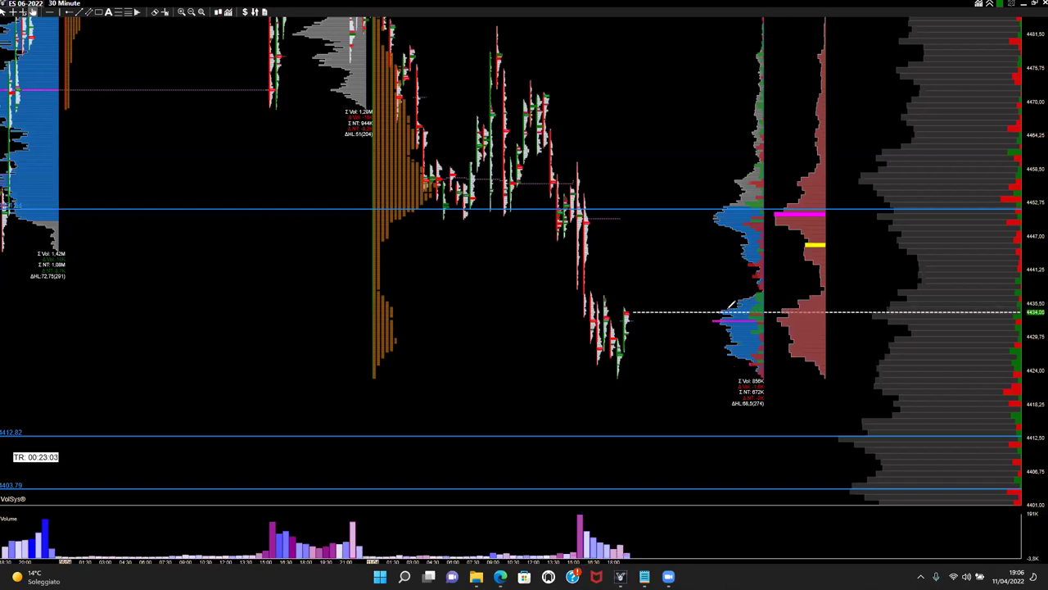
Circle the blue profile's node at the dashed price line and the thin area above it, twice
{"action": "mouse_move", "coordinate": [722, 304]}
{"action": "left_mouse_down"}
{"action": "mouse_move", "coordinate": [711, 320]}
{"action": "mouse_move", "coordinate": [727, 305]}
{"action": "left_mouse_up"}
{"action": "left_click_drag", "start_coordinate": [748, 259], "coordinate": [760, 288]}
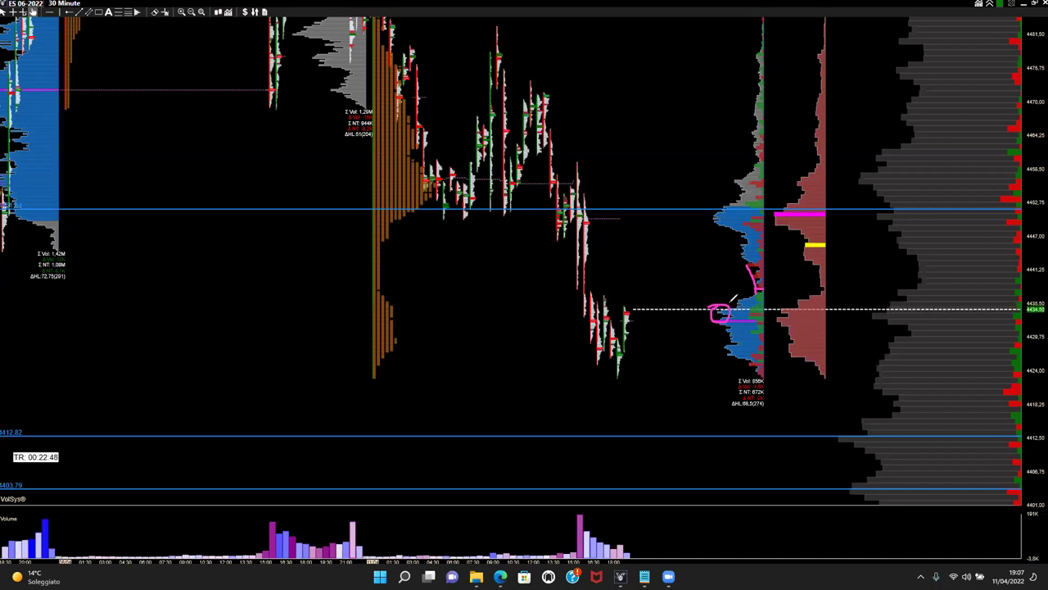
{"action": "mouse_move", "coordinate": [724, 302]}
{"action": "left_mouse_down"}
{"action": "mouse_move", "coordinate": [709, 325]}
{"action": "mouse_move", "coordinate": [723, 311]}
{"action": "left_mouse_up"}
{"action": "mouse_move", "coordinate": [747, 259]}
{"action": "left_mouse_down"}
{"action": "mouse_move", "coordinate": [766, 301]}
{"action": "mouse_move", "coordinate": [753, 272]}
{"action": "left_mouse_up"}
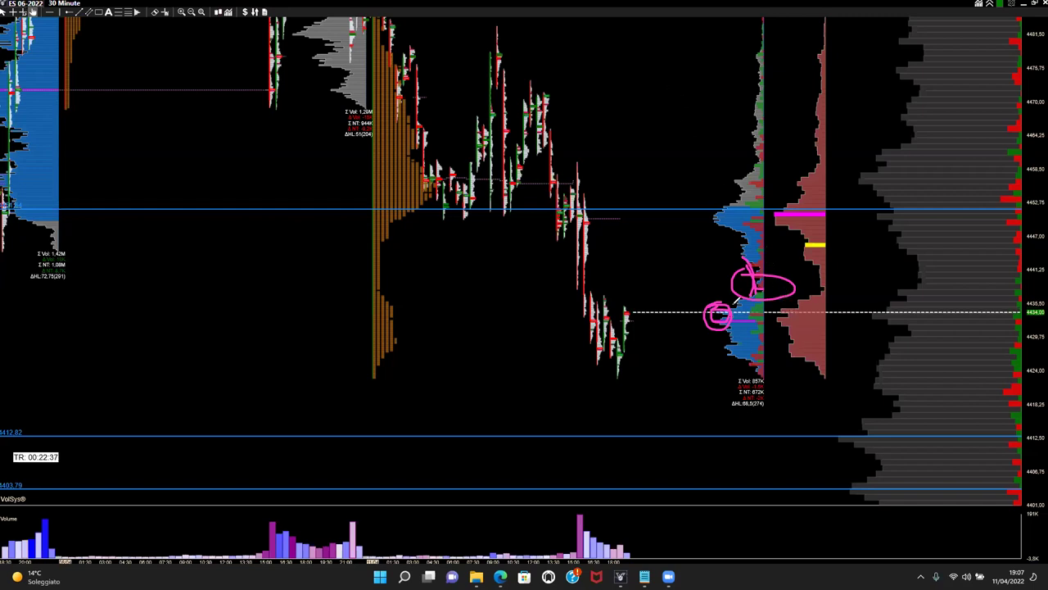
Clear the pen drawings and draw a tall pink box around the entire latest blue profile
{"action": "key", "text": "Escape"}
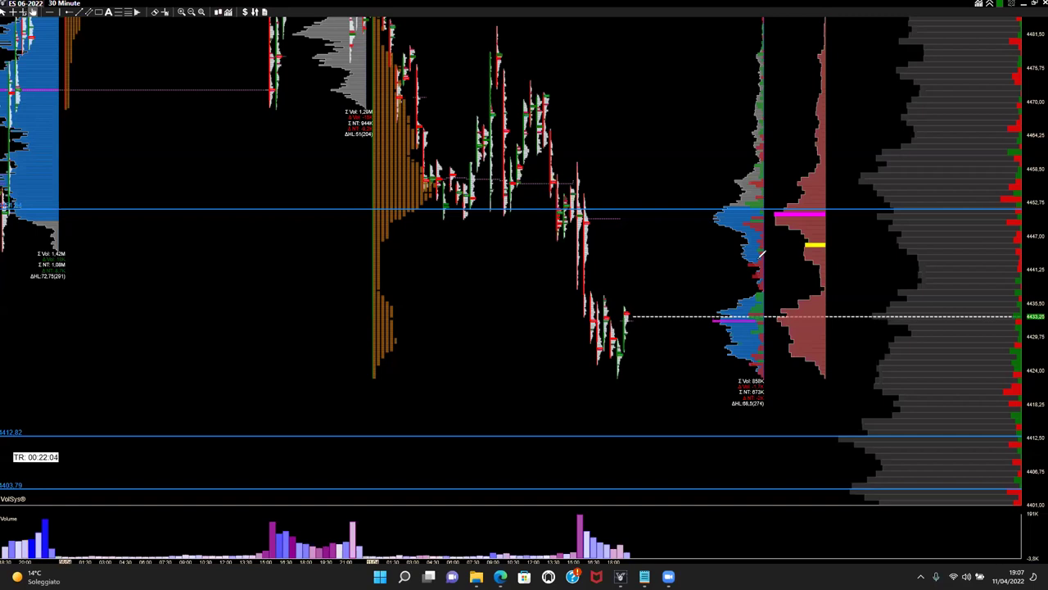
{"action": "mouse_move", "coordinate": [754, 167]}
{"action": "left_mouse_down"}
{"action": "mouse_move", "coordinate": [726, 178]}
{"action": "mouse_move", "coordinate": [719, 241]}
{"action": "mouse_move", "coordinate": [749, 288]}
{"action": "mouse_move", "coordinate": [723, 344]}
{"action": "mouse_move", "coordinate": [759, 374]}
{"action": "left_mouse_up"}
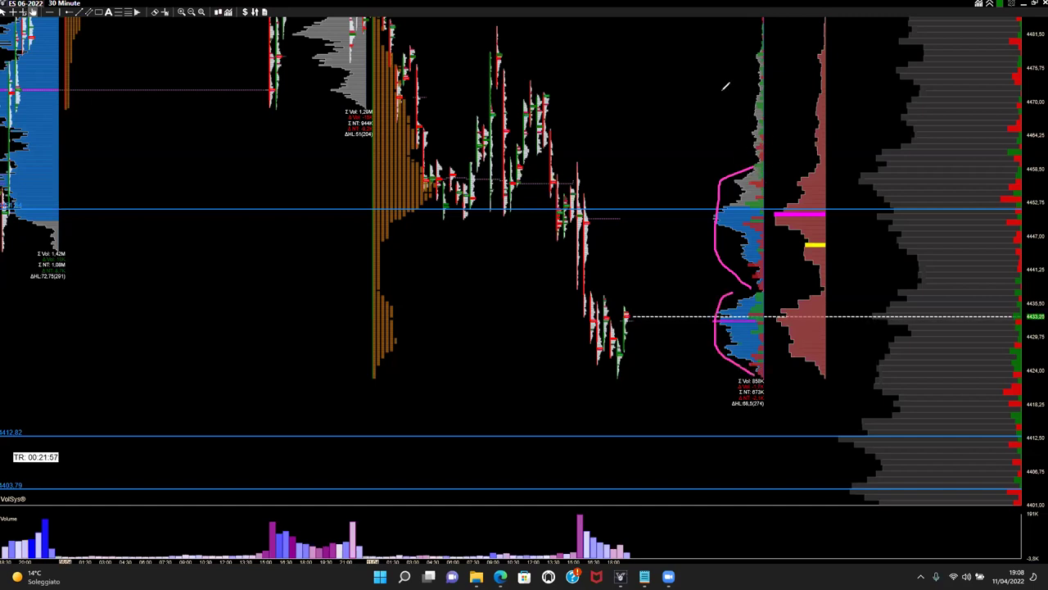
{"action": "mouse_move", "coordinate": [681, 88]}
{"action": "left_mouse_down"}
{"action": "mouse_move", "coordinate": [782, 92]}
{"action": "mouse_move", "coordinate": [784, 229]}
{"action": "mouse_move", "coordinate": [762, 403]}
{"action": "mouse_move", "coordinate": [720, 404]}
{"action": "mouse_move", "coordinate": [704, 88]}
{"action": "left_mouse_up"}
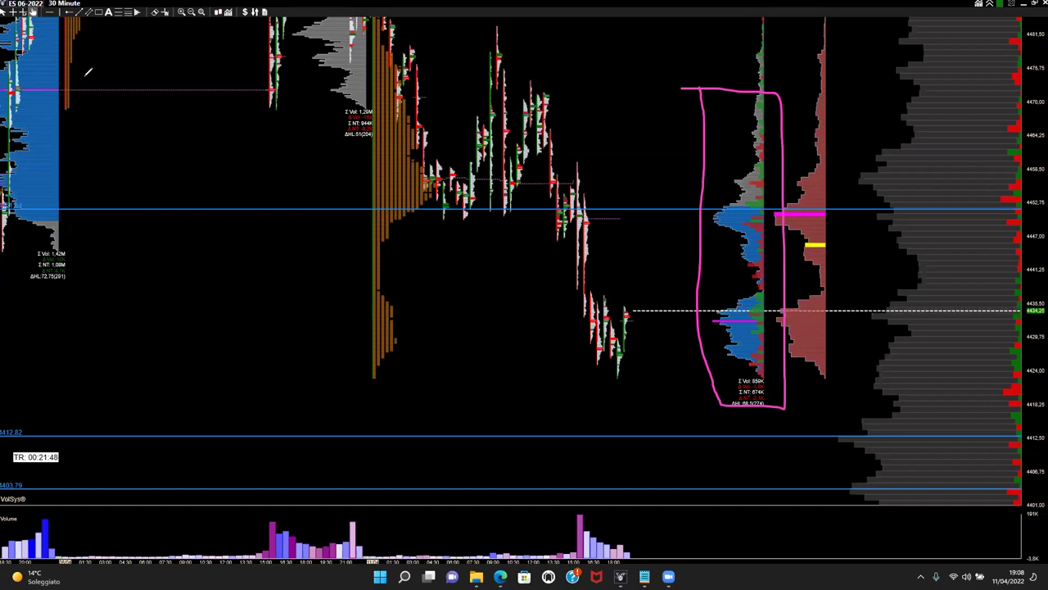
Rescale prices, re-outline the blue profile, box the red profile in pink, then erase the drawings
{"action": "scroll", "coordinate": [673, 135], "scroll_direction": "down", "scroll_amount": 2}
{"action": "scroll", "coordinate": [673, 136], "scroll_direction": "up", "scroll_amount": 2}
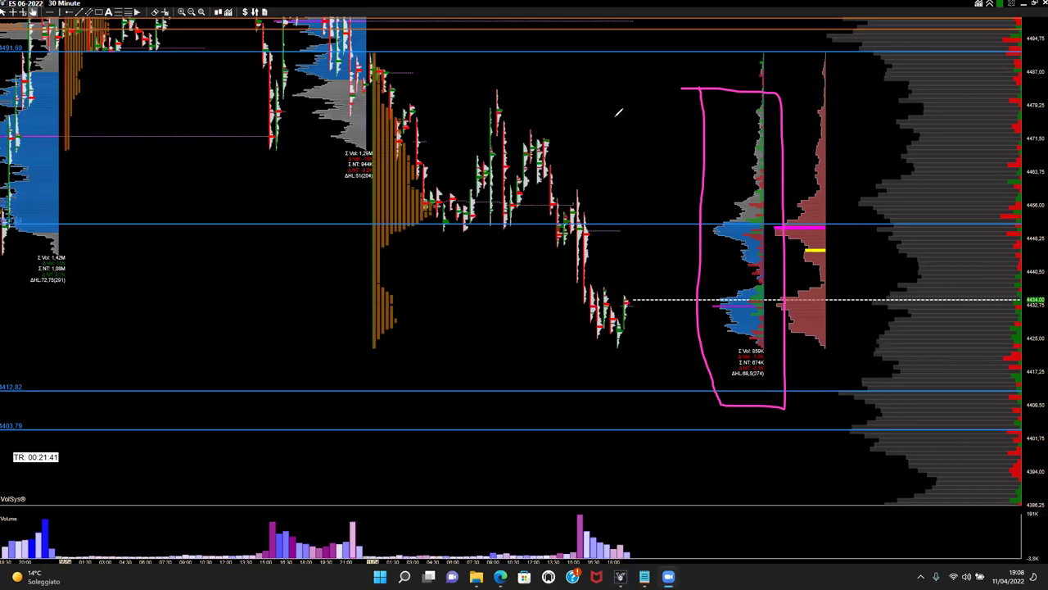
{"action": "mouse_move", "coordinate": [698, 70]}
{"action": "left_mouse_down"}
{"action": "mouse_move", "coordinate": [724, 328]}
{"action": "mouse_move", "coordinate": [783, 296]}
{"action": "mouse_move", "coordinate": [778, 90]}
{"action": "mouse_move", "coordinate": [715, 63]}
{"action": "mouse_move", "coordinate": [673, 68]}
{"action": "left_mouse_up"}
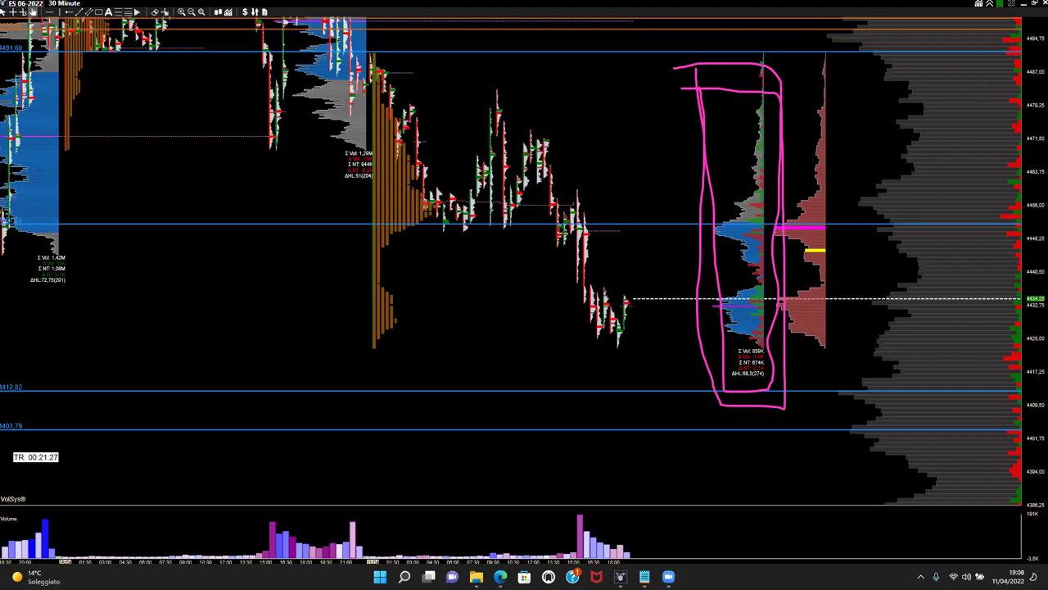
{"action": "mouse_move", "coordinate": [802, 63]}
{"action": "left_mouse_down"}
{"action": "mouse_move", "coordinate": [836, 63]}
{"action": "mouse_move", "coordinate": [840, 187]}
{"action": "mouse_move", "coordinate": [842, 354]}
{"action": "mouse_move", "coordinate": [811, 354]}
{"action": "left_mouse_up"}
{"action": "left_click_drag", "start_coordinate": [793, 65], "coordinate": [795, 345]}
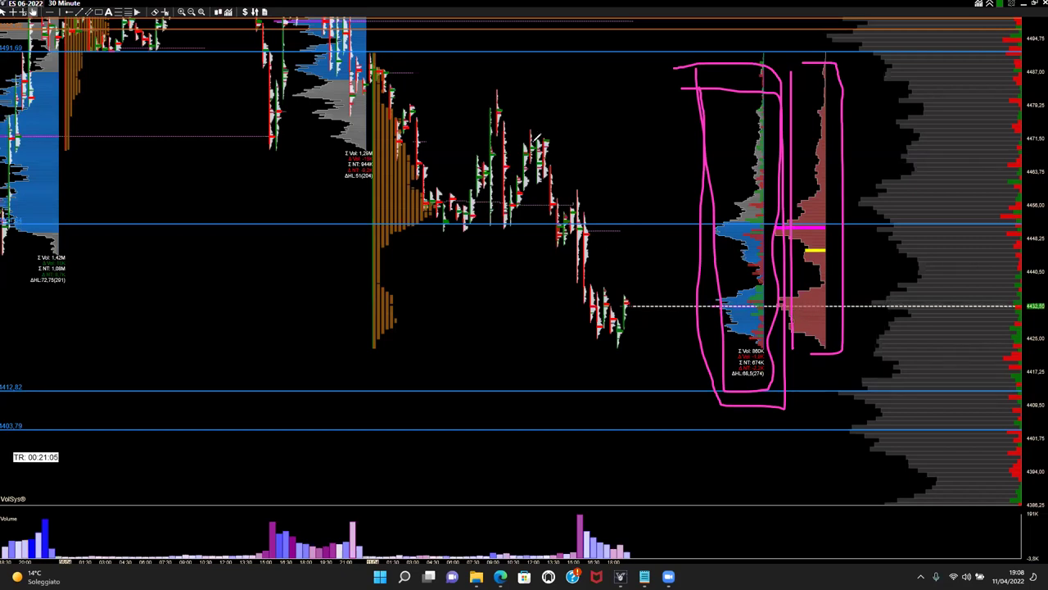
{"action": "key", "text": "Delete"}
Compress and then stretch the price scale so the volume profiles fill more of the chart height
{"action": "left_click_drag", "start_coordinate": [535, 135], "coordinate": [531, 203]}
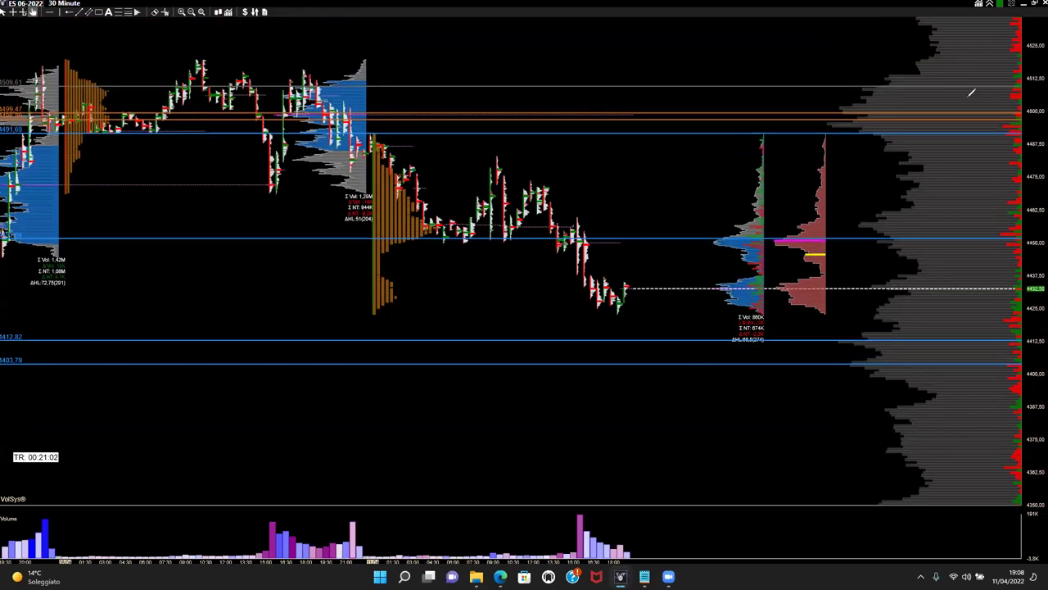
{"action": "left_click_drag", "start_coordinate": [937, 38], "coordinate": [905, 85]}
{"action": "left_click_drag", "start_coordinate": [1011, 344], "coordinate": [1012, 199]}
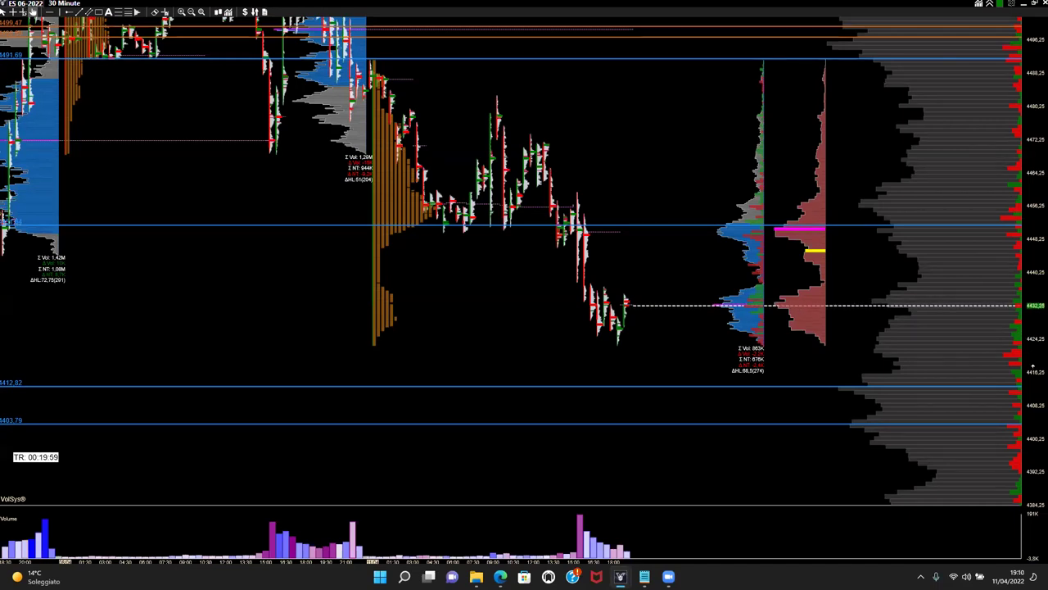
Narrow the price range and adjust the chart's horizontal zoom
{"action": "left_click_drag", "start_coordinate": [1033, 368], "coordinate": [1033, 396]}
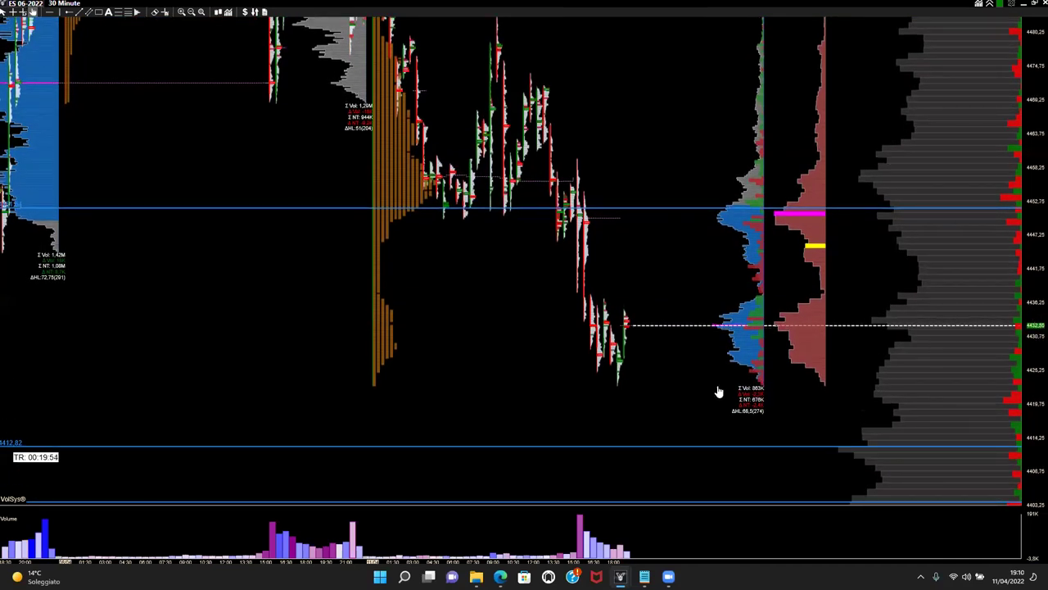
{"action": "scroll", "coordinate": [717, 393], "scroll_direction": "up", "scroll_amount": 2}
{"action": "scroll", "coordinate": [717, 393], "scroll_direction": "down", "scroll_amount": 1}
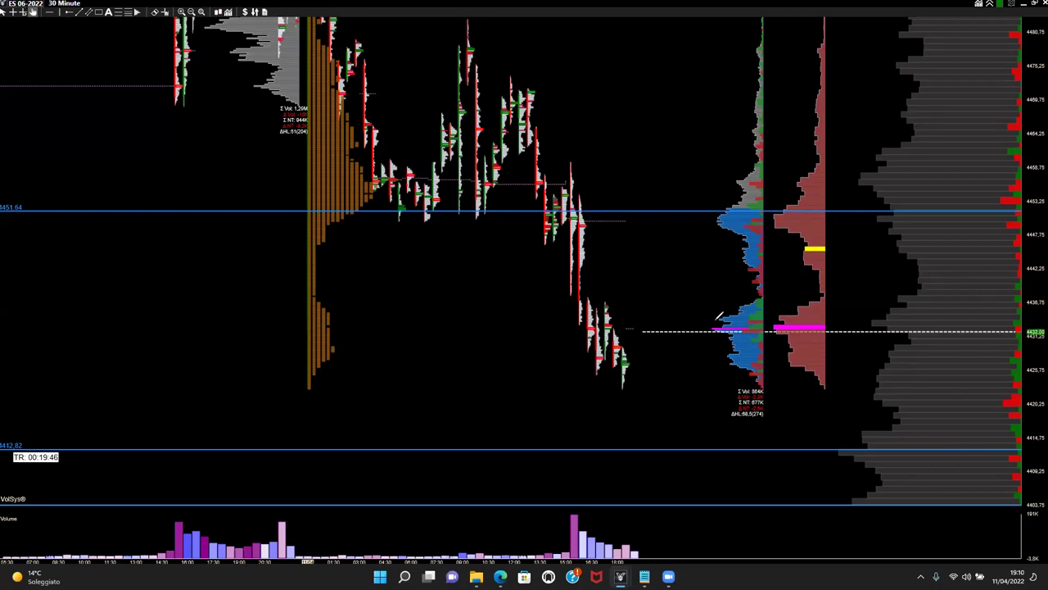
Circle and scribble in pink over the blue profile's node at the dashed price line
{"action": "mouse_move", "coordinate": [719, 312]}
{"action": "left_mouse_down"}
{"action": "mouse_move", "coordinate": [697, 330]}
{"action": "mouse_move", "coordinate": [724, 321]}
{"action": "mouse_move", "coordinate": [706, 324]}
{"action": "left_mouse_up"}
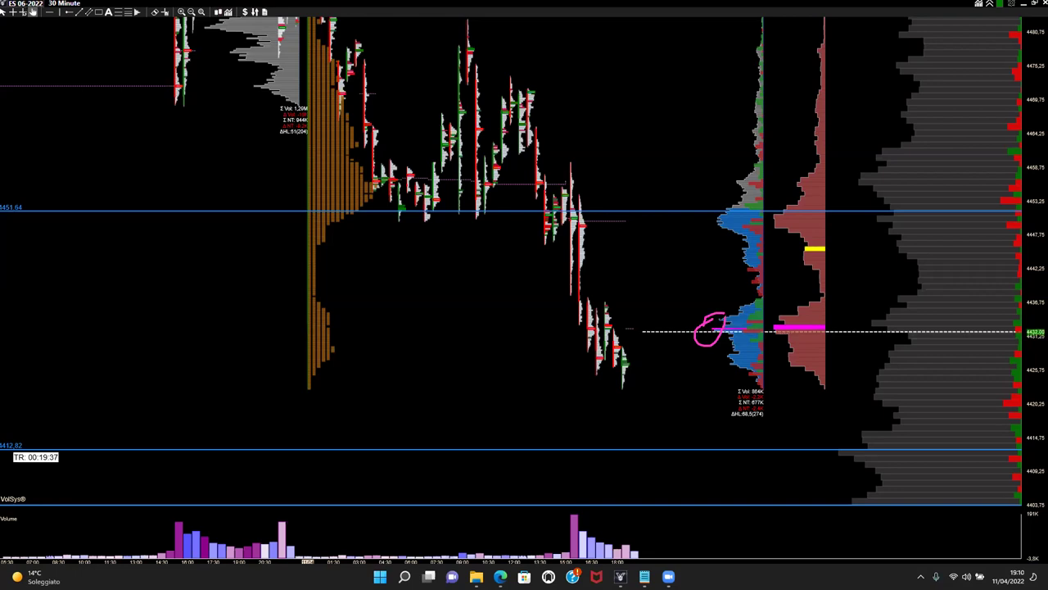
{"action": "mouse_move", "coordinate": [724, 321]}
{"action": "left_mouse_down"}
{"action": "mouse_move", "coordinate": [721, 351]}
{"action": "mouse_move", "coordinate": [705, 311]}
{"action": "left_mouse_up"}
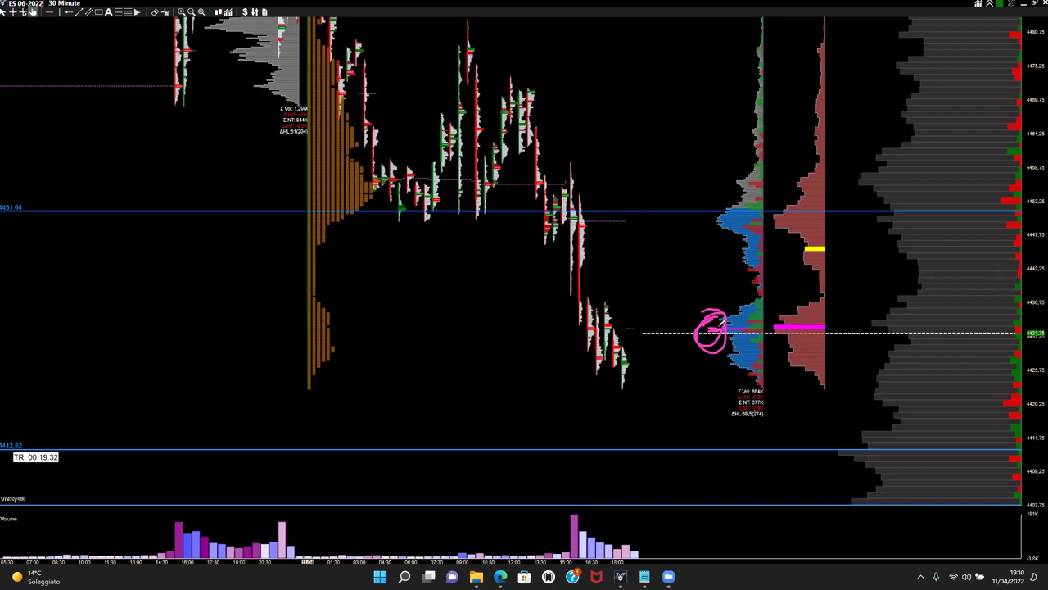
{"action": "left_click_drag", "start_coordinate": [717, 323], "coordinate": [729, 323]}
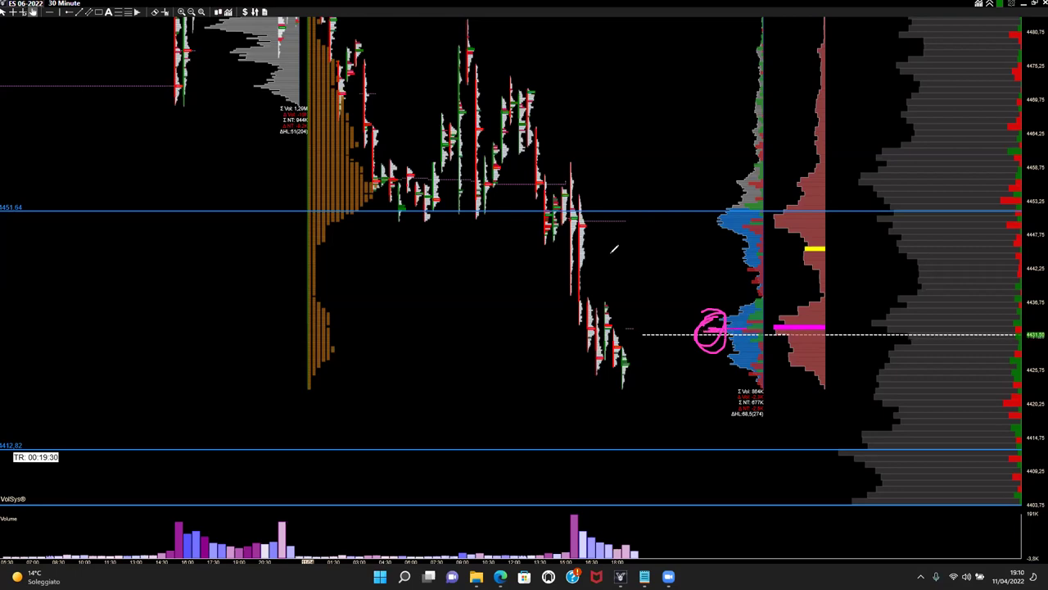
Clear the earlier marks and circle the red profile's magenta POC bar at the price line
{"action": "key", "text": "e"}
{"action": "mouse_move", "coordinate": [724, 318]}
{"action": "left_mouse_down"}
{"action": "mouse_move", "coordinate": [696, 327]}
{"action": "mouse_move", "coordinate": [729, 348]}
{"action": "mouse_move", "coordinate": [685, 312]}
{"action": "left_mouse_up"}
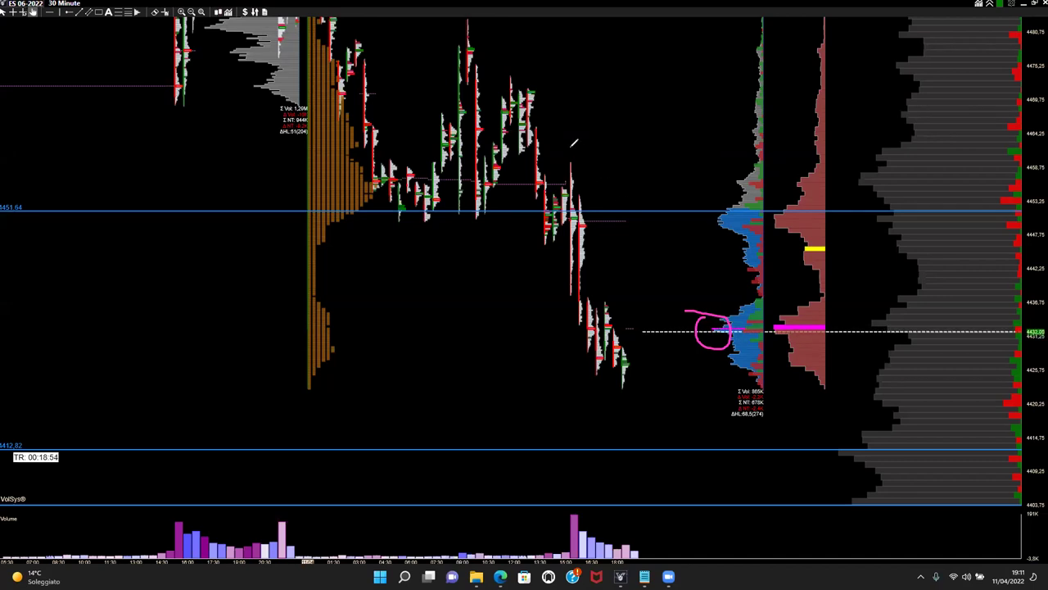
{"action": "mouse_move", "coordinate": [788, 310]}
{"action": "left_mouse_down"}
{"action": "mouse_move", "coordinate": [777, 324]}
{"action": "mouse_move", "coordinate": [788, 334]}
{"action": "mouse_move", "coordinate": [798, 326]}
{"action": "mouse_move", "coordinate": [793, 310]}
{"action": "left_mouse_up"}
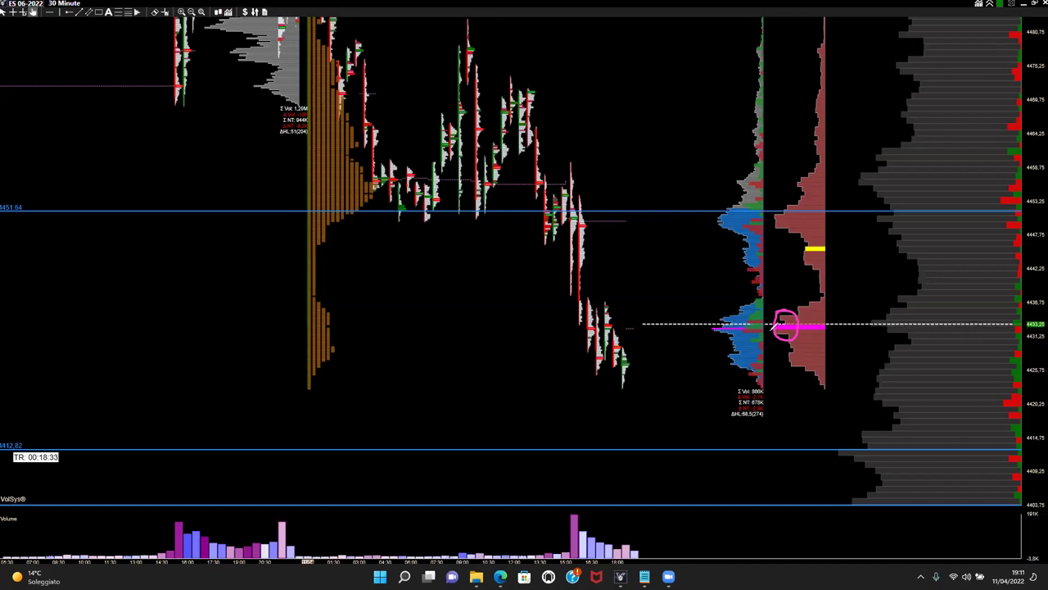
Draw a pink bracket beside the blue profile at the price line, then wipe all pen marks with Escape
{"action": "mouse_move", "coordinate": [721, 326]}
{"action": "left_mouse_down"}
{"action": "mouse_move", "coordinate": [714, 335]}
{"action": "mouse_move", "coordinate": [724, 331]}
{"action": "left_mouse_up"}
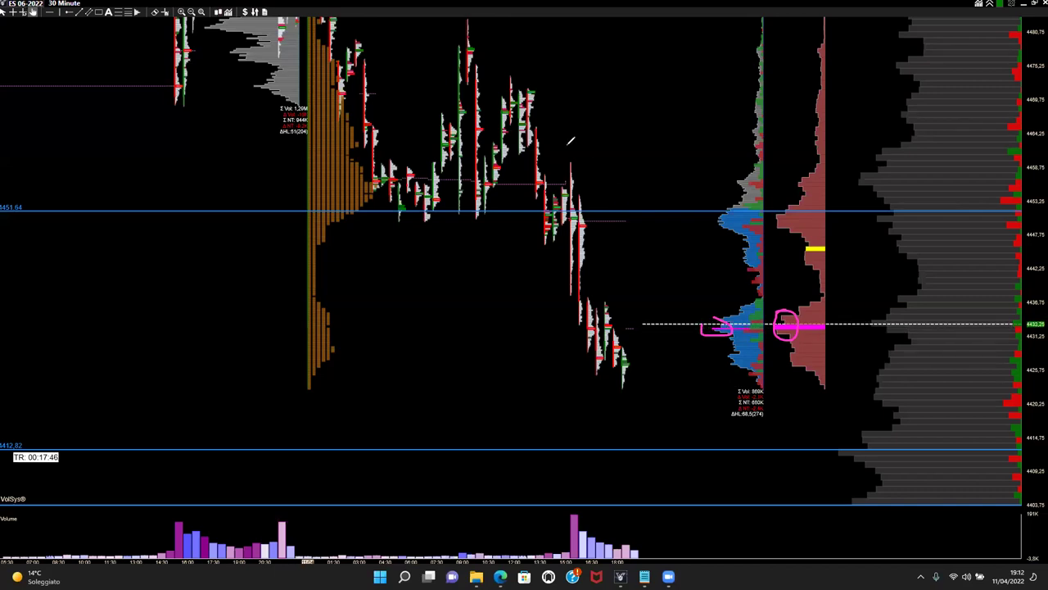
{"action": "key", "text": "Escape"}
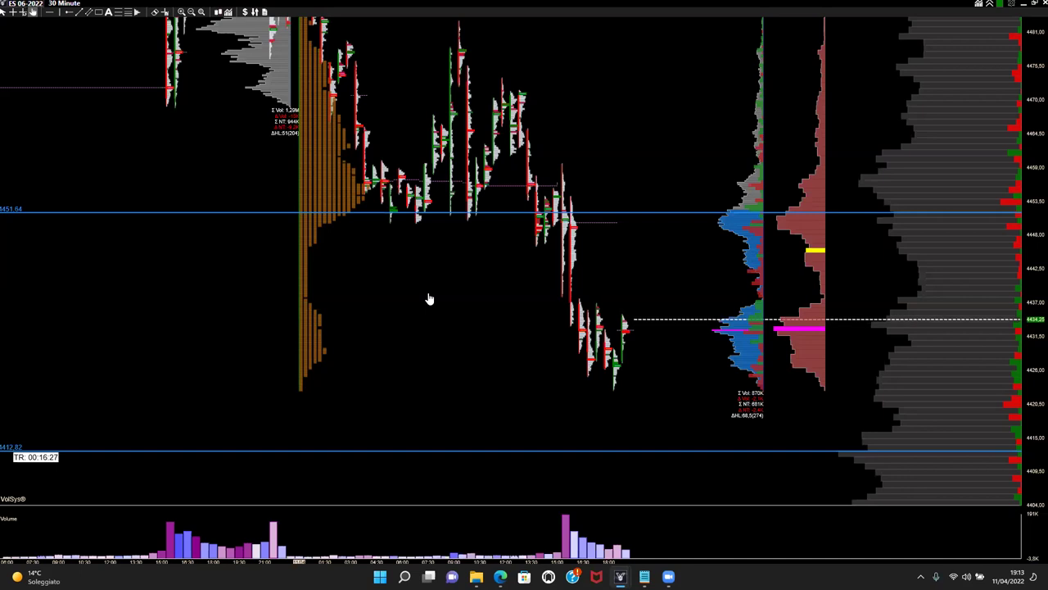
{"action": "right_click", "coordinate": [330, 148]}
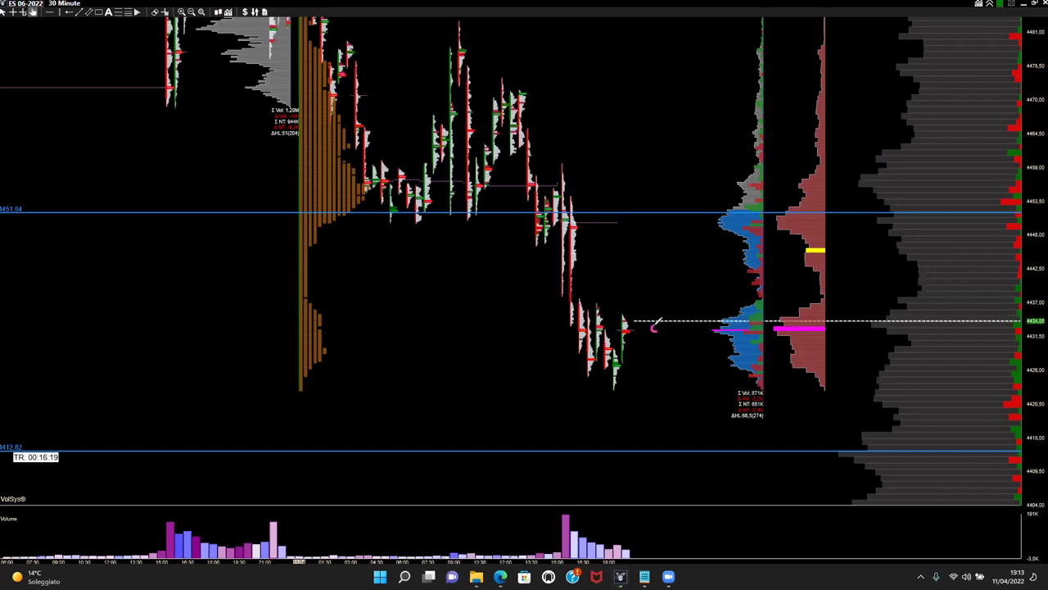
Draw pink lines and an arrow pointing at the current price beside the magenta POC bar
{"action": "left_click_drag", "start_coordinate": [652, 329], "coordinate": [697, 329]}
{"action": "left_click_drag", "start_coordinate": [636, 311], "coordinate": [655, 328]}
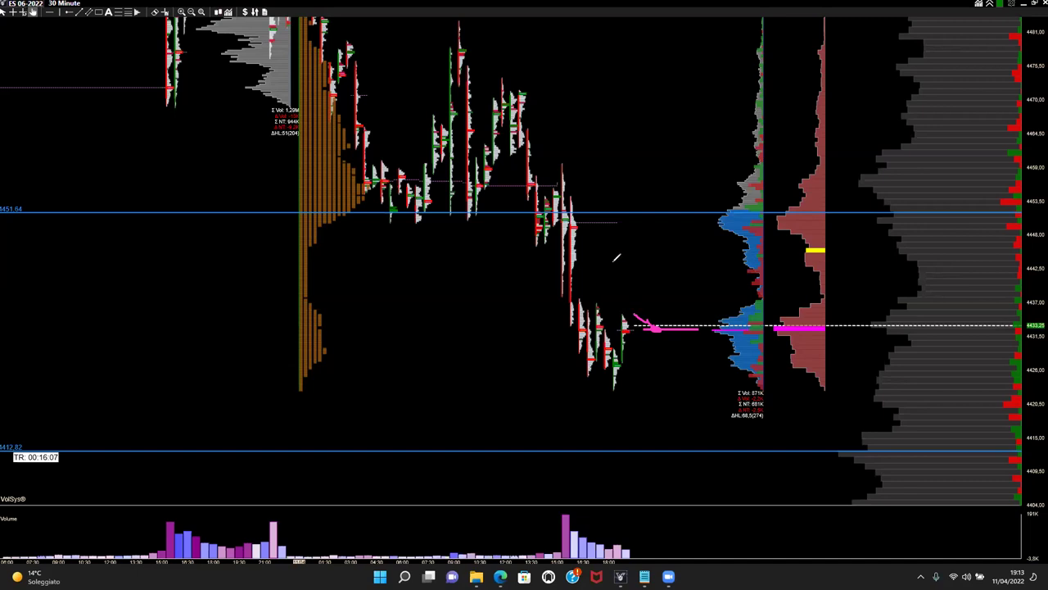
{"action": "left_click_drag", "start_coordinate": [721, 329], "coordinate": [665, 328]}
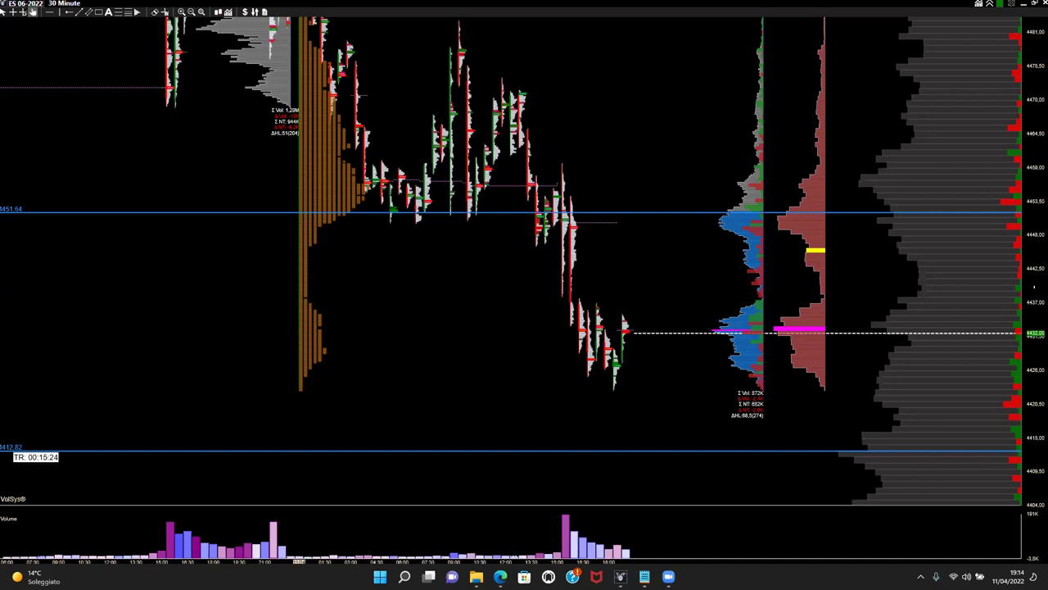
{"action": "mouse_move", "coordinate": [1030, 324]}
{"action": "left_mouse_down"}
{"action": "mouse_move", "coordinate": [1030, 385]}
{"action": "mouse_move", "coordinate": [1029, 319]}
{"action": "left_mouse_up"}
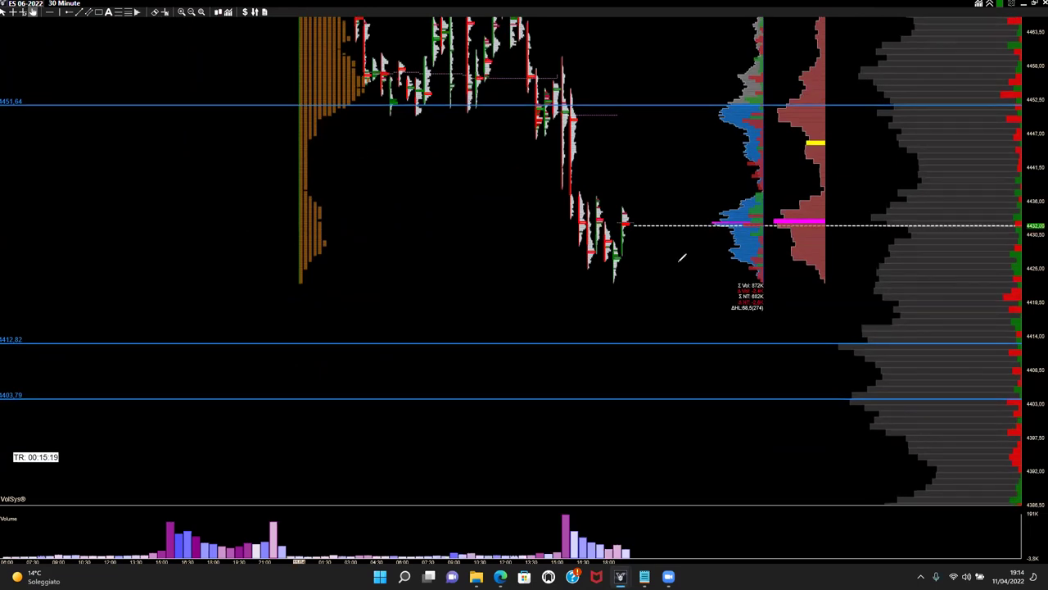
Draw pink top, bottom and mid lines across the recent candles and circle the profile bulge
{"action": "left_click_drag", "start_coordinate": [578, 197], "coordinate": [707, 199]}
{"action": "left_click_drag", "start_coordinate": [586, 274], "coordinate": [711, 267]}
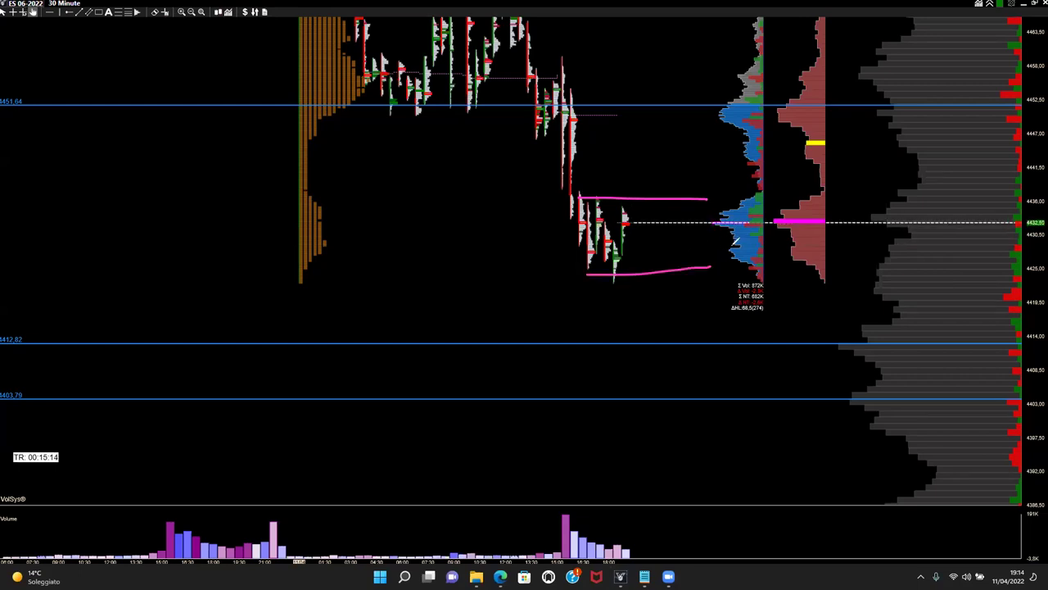
{"action": "mouse_move", "coordinate": [746, 235]}
{"action": "left_mouse_down"}
{"action": "mouse_move", "coordinate": [714, 215]}
{"action": "mouse_move", "coordinate": [735, 239]}
{"action": "left_mouse_up"}
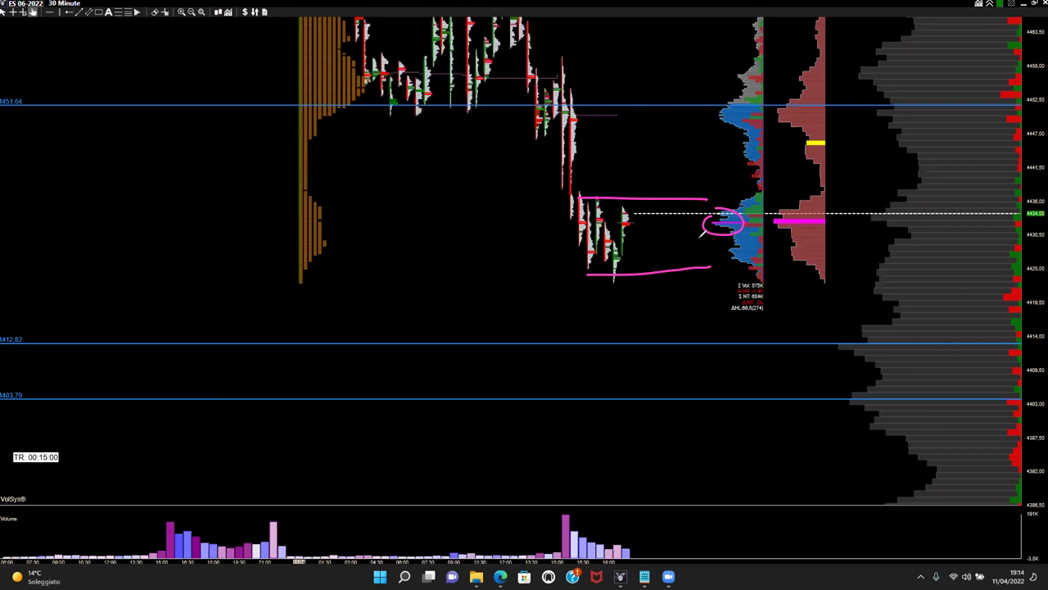
{"action": "left_click_drag", "start_coordinate": [578, 223], "coordinate": [659, 223]}
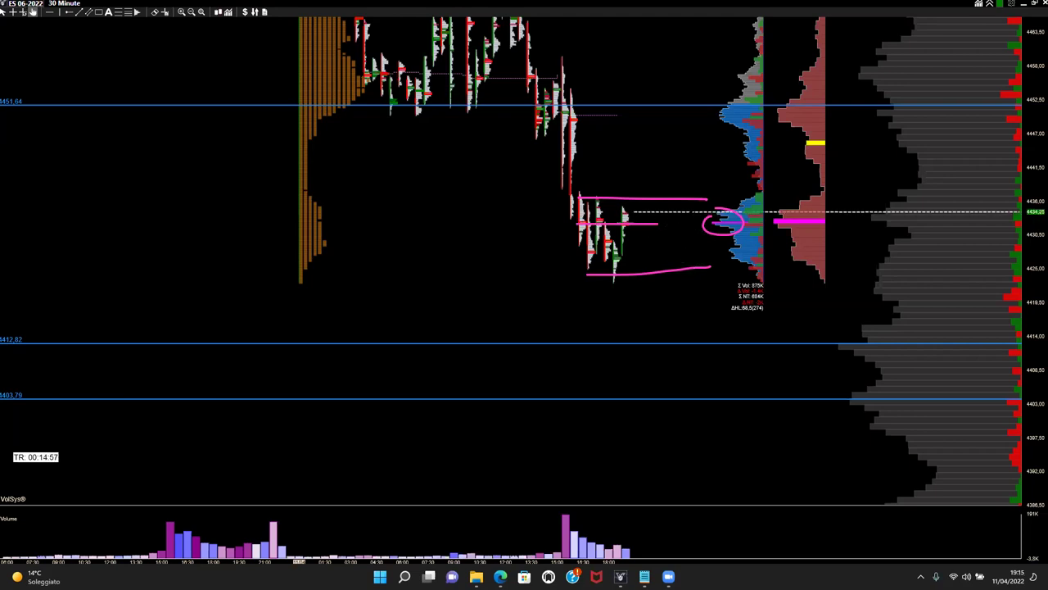
{"action": "left_click_drag", "start_coordinate": [721, 214], "coordinate": [714, 226]}
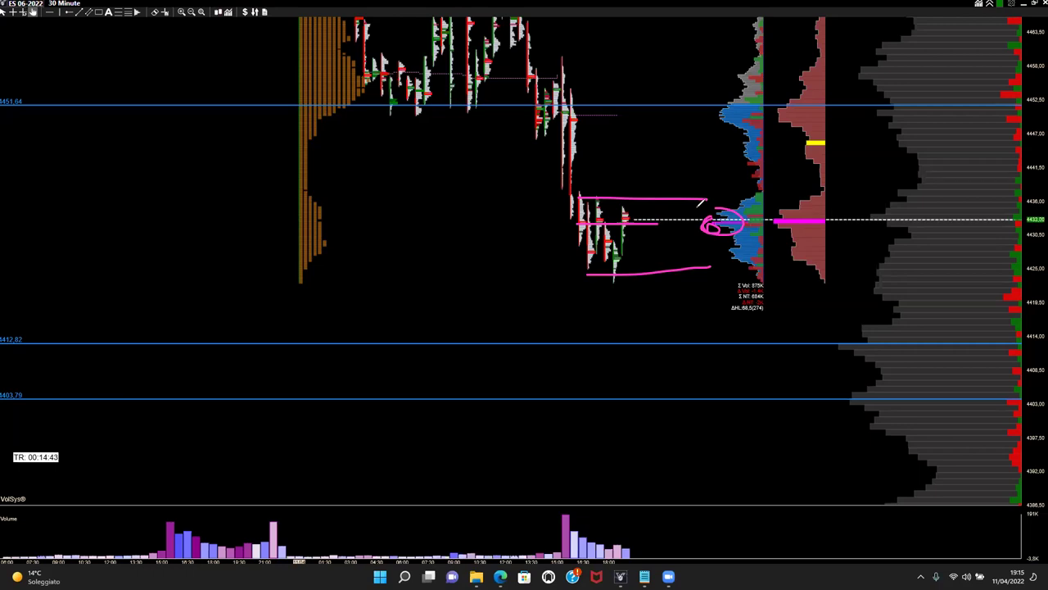
{"action": "mouse_move", "coordinate": [649, 218]}
{"action": "left_mouse_down"}
{"action": "mouse_move", "coordinate": [657, 184]}
{"action": "mouse_move", "coordinate": [658, 196]}
{"action": "left_mouse_up"}
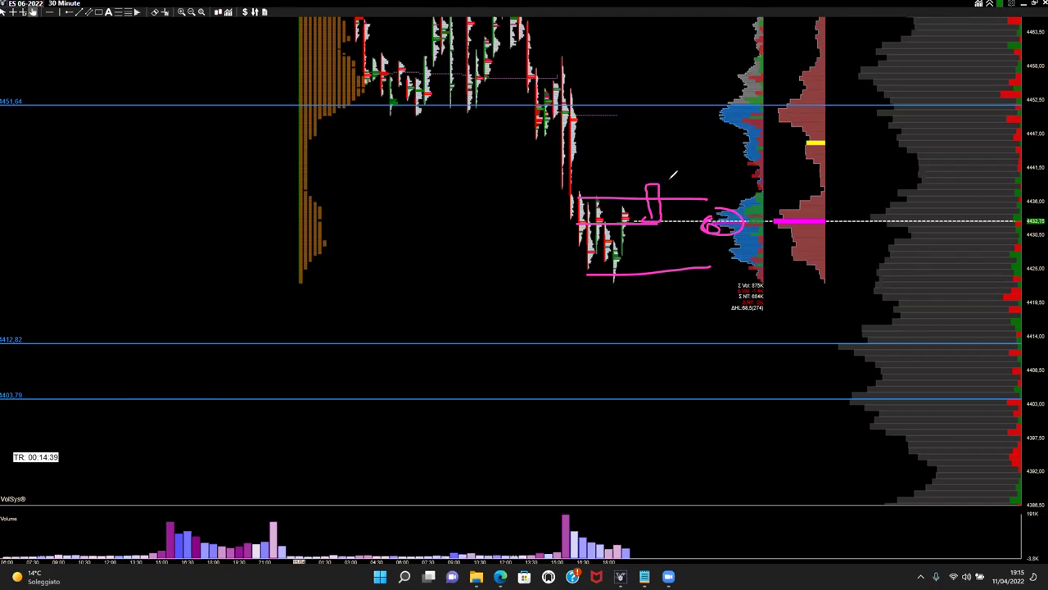
Add a pink box above the range, a lower line with 'Discount' beneath, and a connecting stroke
{"action": "left_click_drag", "start_coordinate": [669, 176], "coordinate": [726, 184]}
{"action": "left_click_drag", "start_coordinate": [582, 264], "coordinate": [741, 262]}
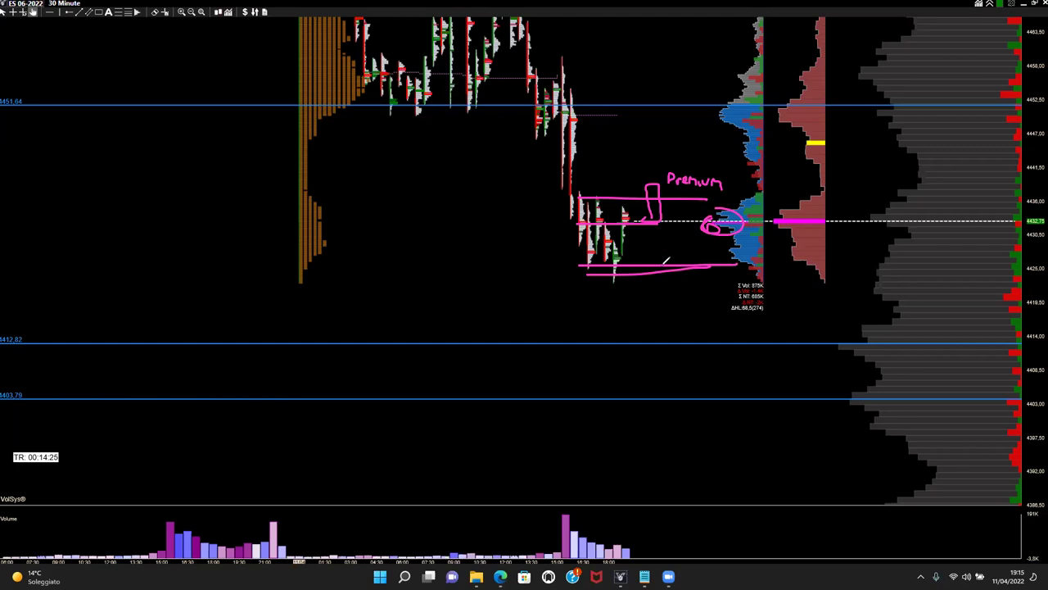
{"action": "mouse_move", "coordinate": [668, 276]}
{"action": "left_mouse_down"}
{"action": "mouse_move", "coordinate": [677, 286]}
{"action": "mouse_move", "coordinate": [725, 285]}
{"action": "mouse_move", "coordinate": [728, 275]}
{"action": "left_mouse_up"}
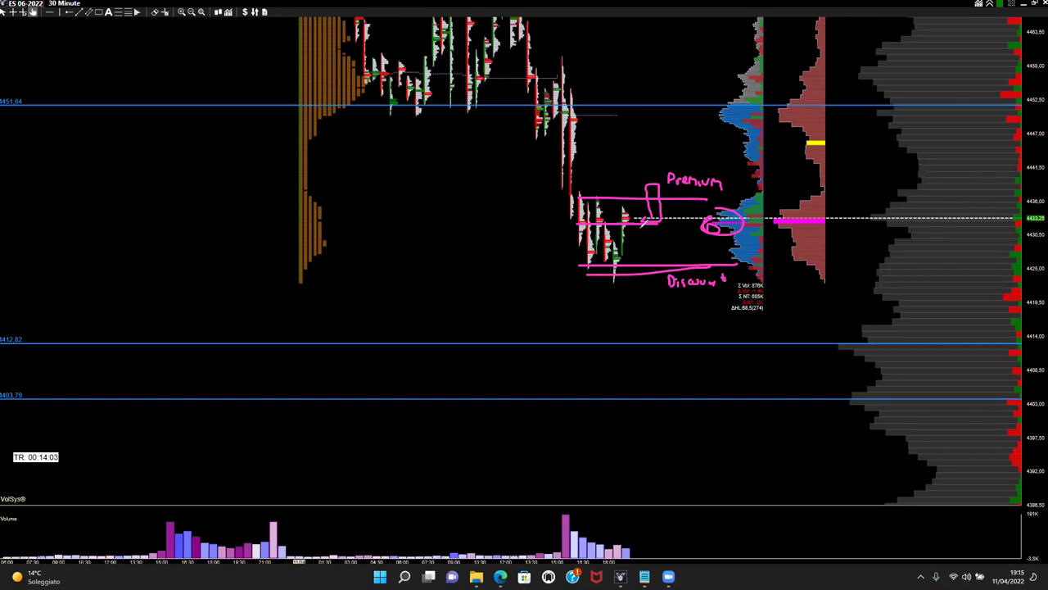
{"action": "left_click_drag", "start_coordinate": [638, 214], "coordinate": [668, 259]}
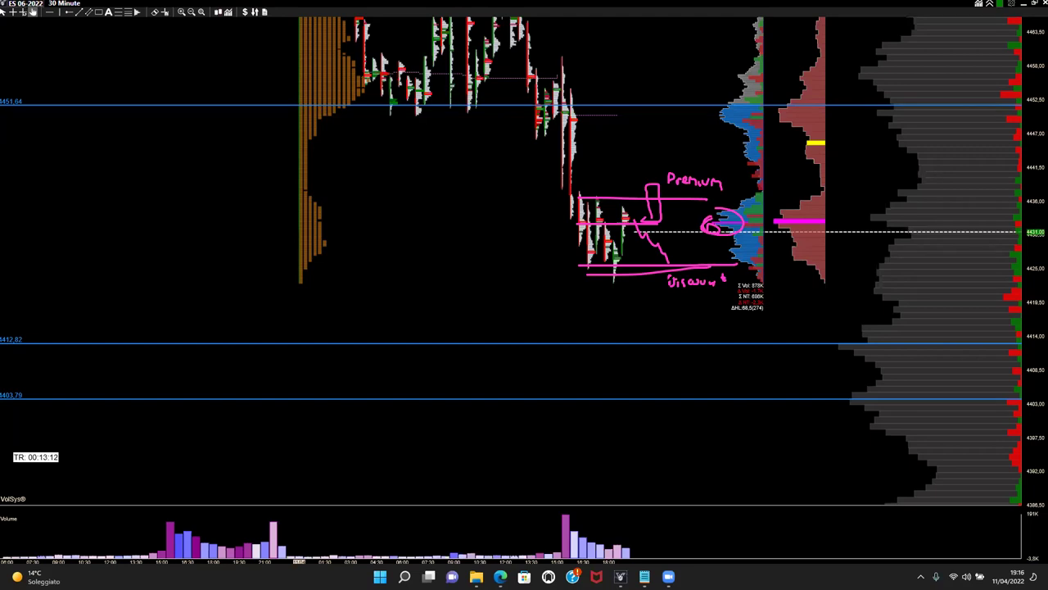
Draw pink brackets on the left and right sides of the 'Discount' label
{"action": "left_click_drag", "start_coordinate": [665, 273], "coordinate": [669, 290]}
{"action": "left_click_drag", "start_coordinate": [730, 269], "coordinate": [728, 290]}
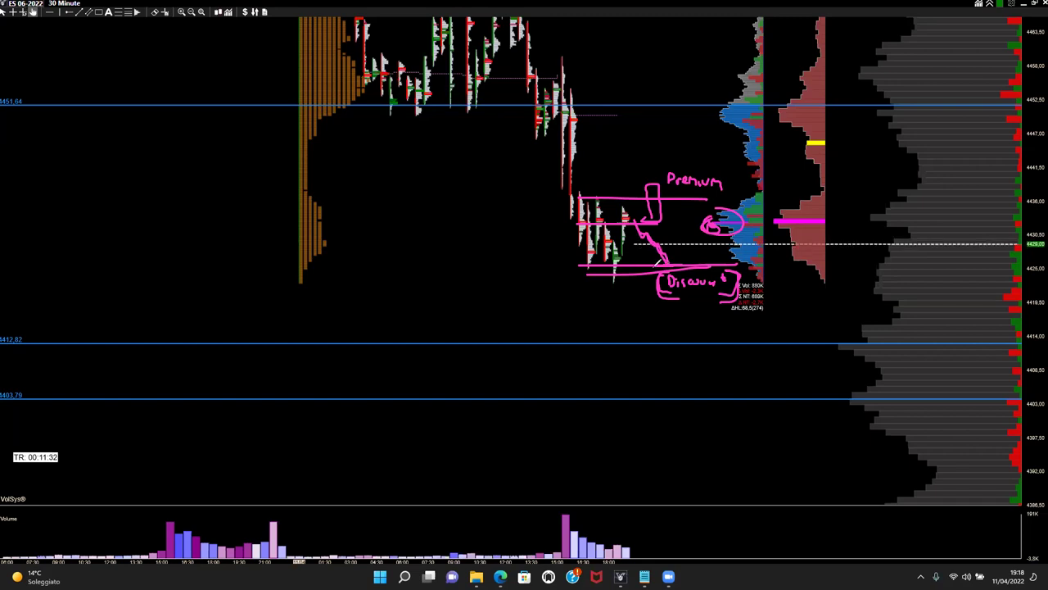
Outline the 'Discount' label with a pink box
{"action": "mouse_move", "coordinate": [668, 262]}
{"action": "left_mouse_down"}
{"action": "mouse_move", "coordinate": [661, 276]}
{"action": "mouse_move", "coordinate": [678, 292]}
{"action": "mouse_move", "coordinate": [738, 264]}
{"action": "left_mouse_up"}
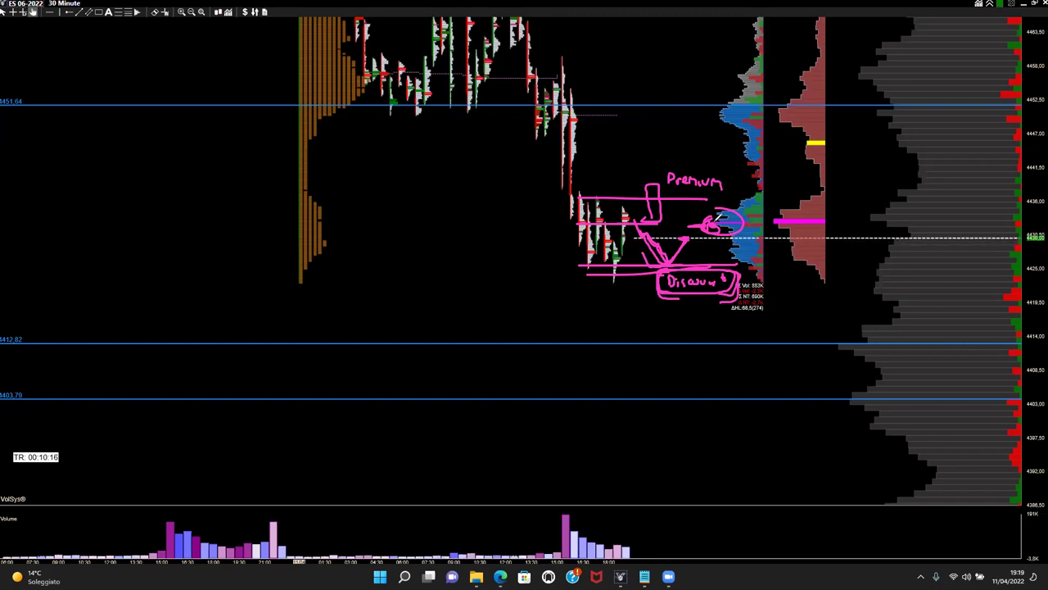
Wipe drawings with E, loop the blue profile bulge, and draw pink range-low and range-high lines
{"action": "key", "text": "e"}
{"action": "left_click_drag", "start_coordinate": [714, 217], "coordinate": [711, 221]}
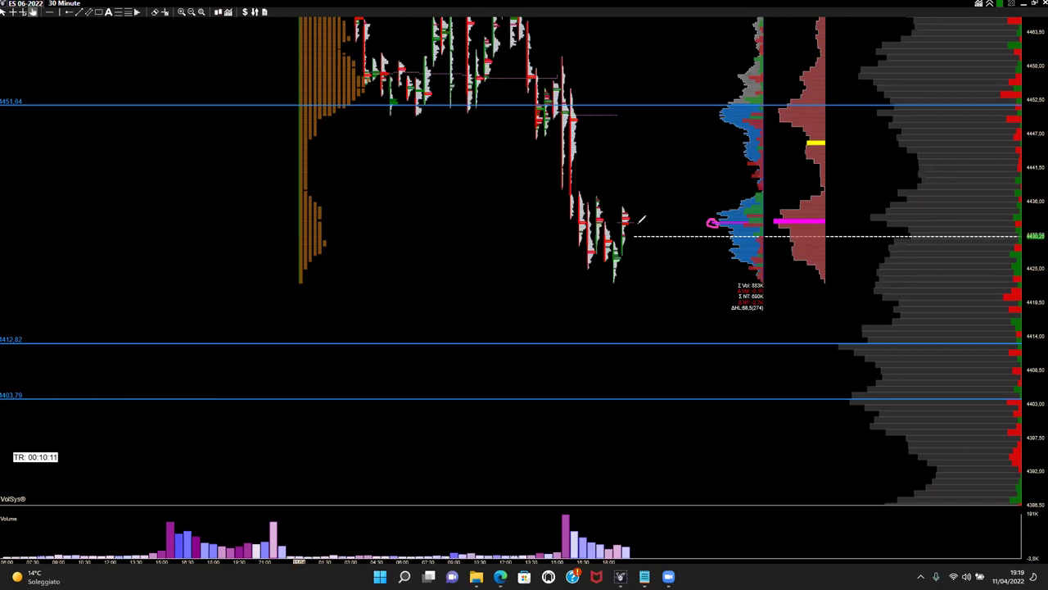
{"action": "left_click_drag", "start_coordinate": [628, 262], "coordinate": [736, 262]}
{"action": "left_click_drag", "start_coordinate": [637, 204], "coordinate": [745, 204]}
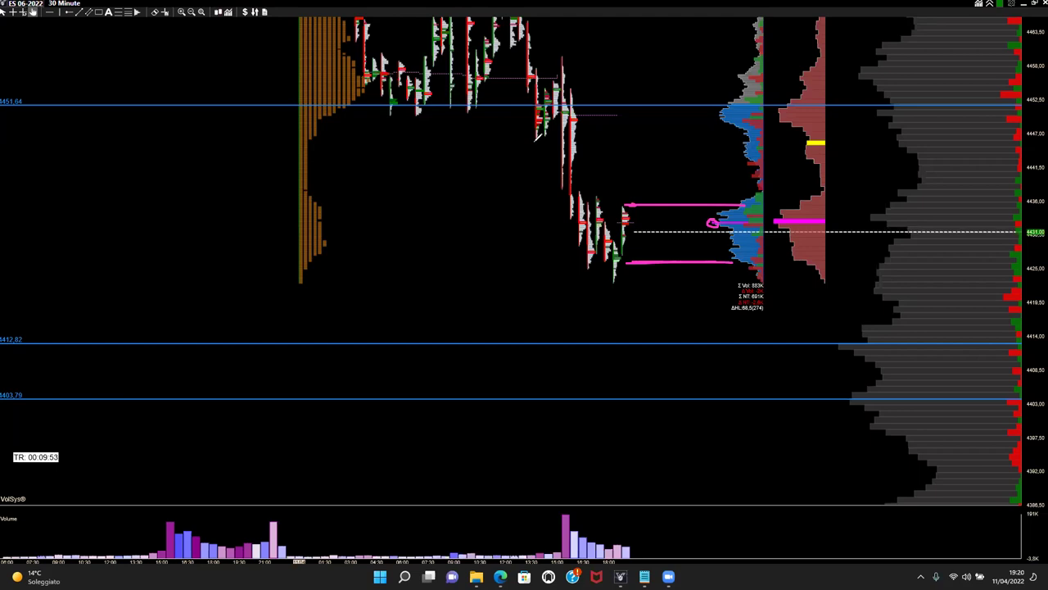
Clear the chart, then circle the blue profile bulge, the pink bar's left end and the grey profile's level
{"action": "key", "text": "e"}
{"action": "mouse_move", "coordinate": [715, 215]}
{"action": "left_mouse_down"}
{"action": "mouse_move", "coordinate": [706, 231]}
{"action": "mouse_move", "coordinate": [720, 218]}
{"action": "left_mouse_up"}
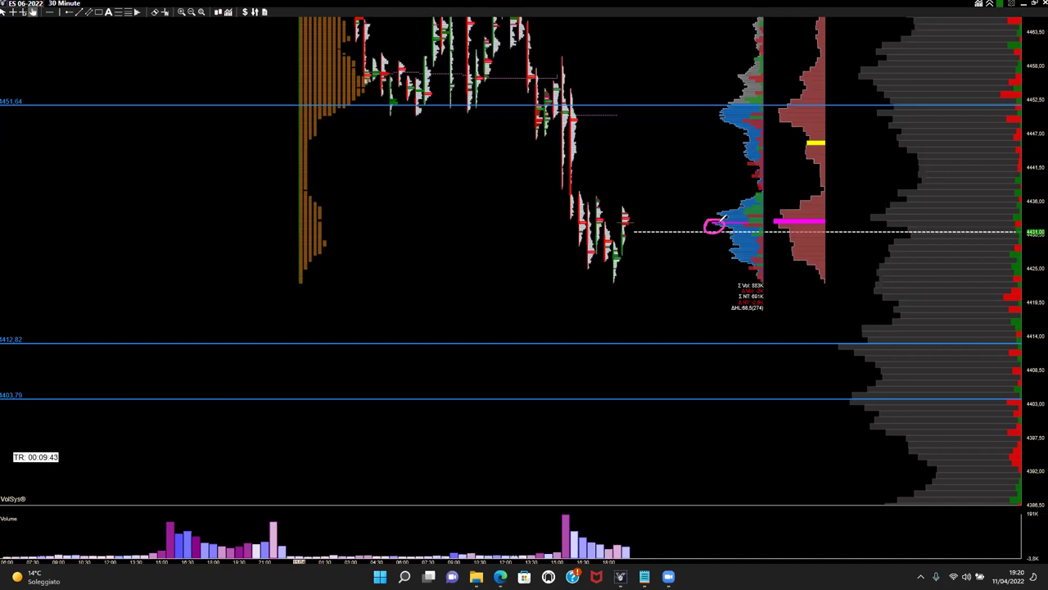
{"action": "mouse_move", "coordinate": [709, 214]}
{"action": "left_mouse_down"}
{"action": "mouse_move", "coordinate": [703, 231]}
{"action": "mouse_move", "coordinate": [736, 216]}
{"action": "left_mouse_up"}
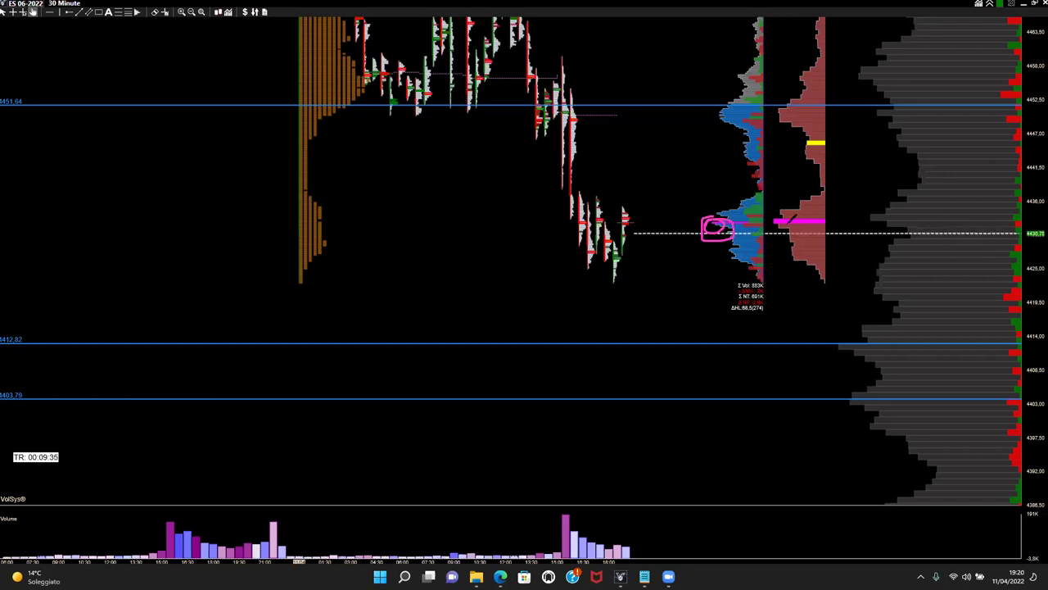
{"action": "left_click_drag", "start_coordinate": [780, 214], "coordinate": [789, 231]}
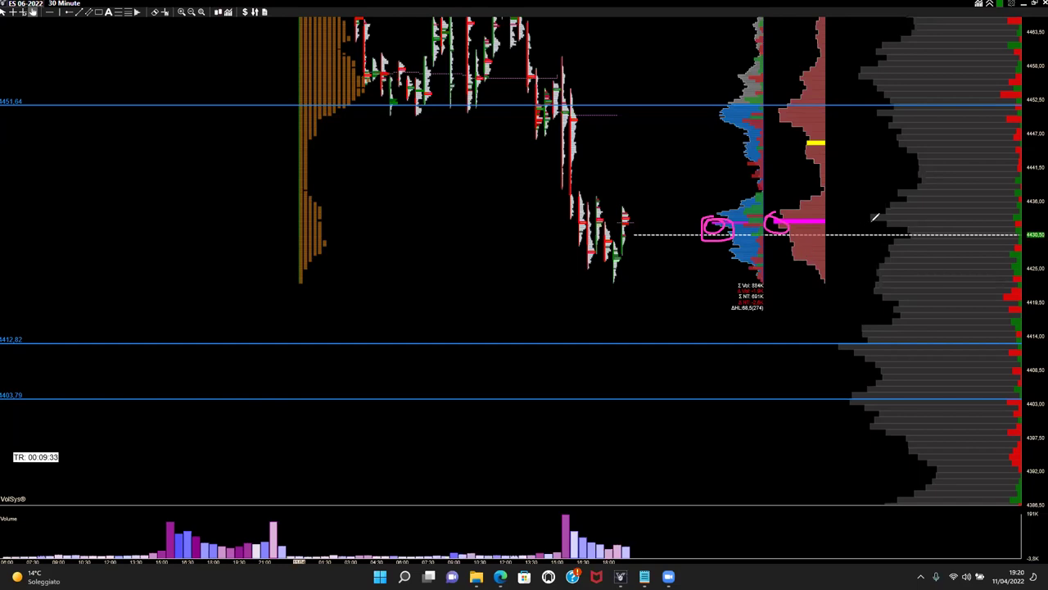
{"action": "mouse_move", "coordinate": [871, 203]}
{"action": "left_mouse_down"}
{"action": "mouse_move", "coordinate": [864, 231]}
{"action": "mouse_move", "coordinate": [858, 221]}
{"action": "left_mouse_up"}
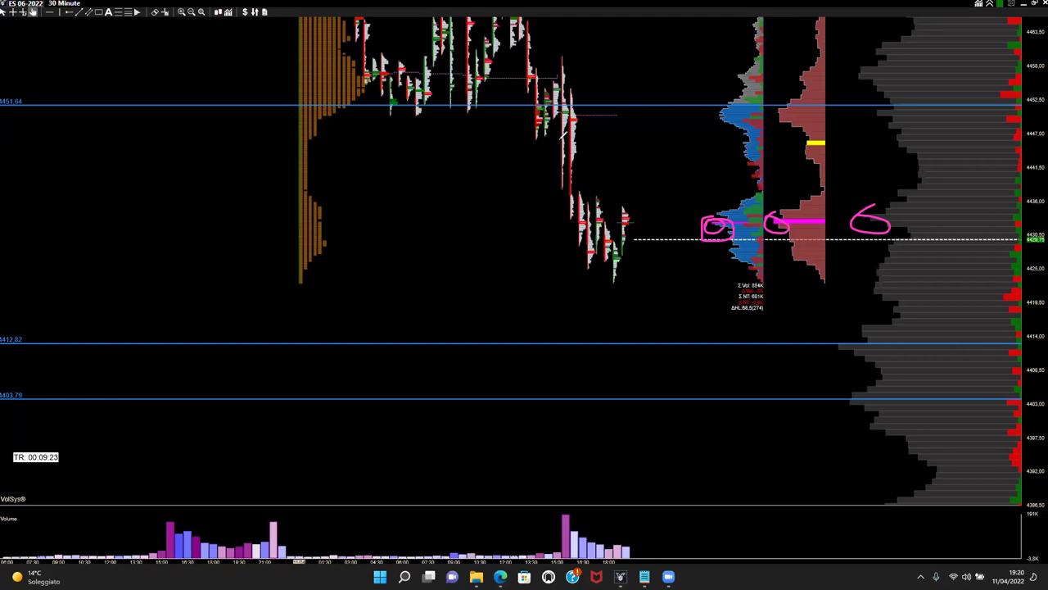
Redraw the bulge circle, circle the 4451.64 level with a scribble inside, then clear all marks
{"action": "key", "text": "e"}
{"action": "mouse_move", "coordinate": [719, 210]}
{"action": "left_mouse_down"}
{"action": "mouse_move", "coordinate": [704, 225]}
{"action": "mouse_move", "coordinate": [721, 208]}
{"action": "mouse_move", "coordinate": [712, 214]}
{"action": "left_mouse_up"}
{"action": "left_click_drag", "start_coordinate": [728, 102], "coordinate": [732, 115]}
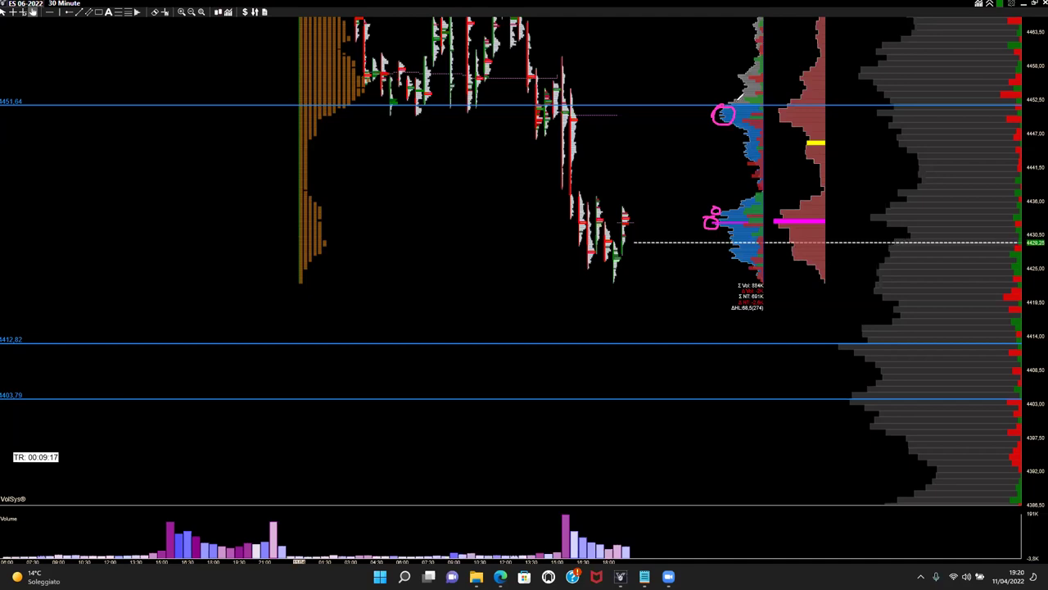
{"action": "left_click_drag", "start_coordinate": [726, 116], "coordinate": [734, 118]}
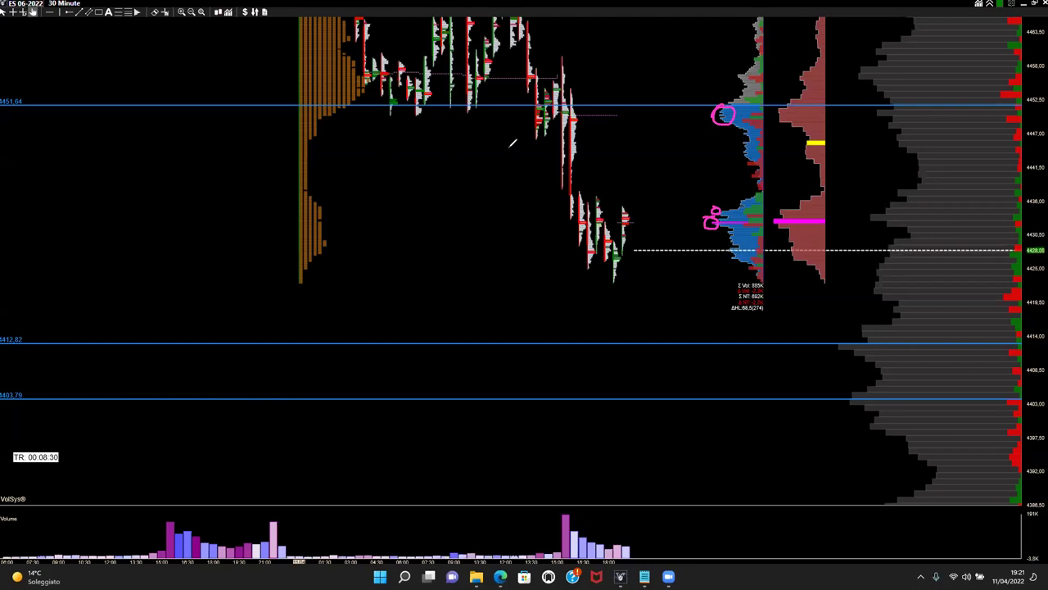
{"action": "key", "text": "e"}
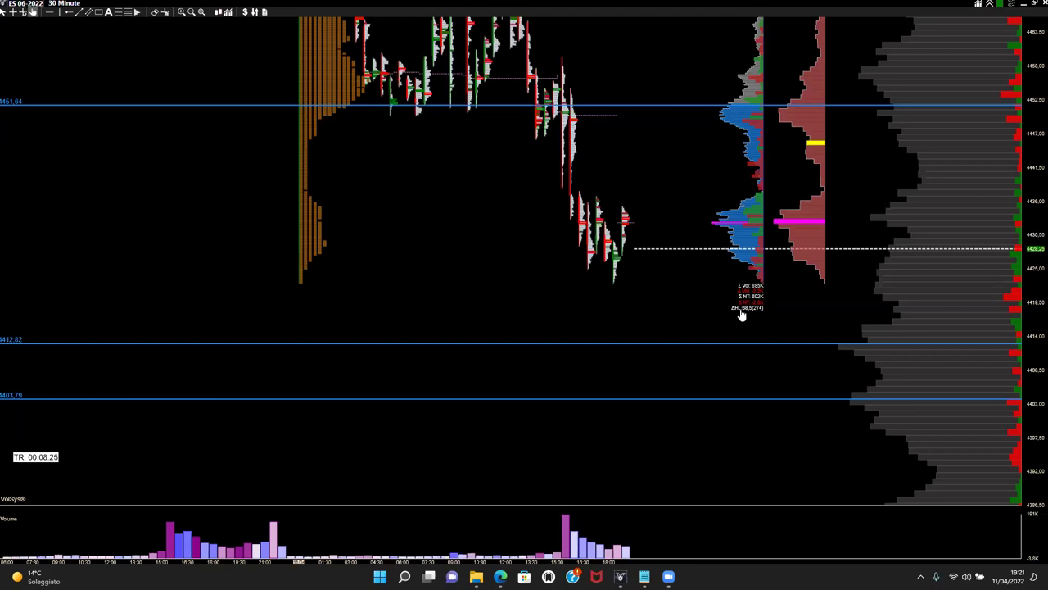
Zoom out the chart and bracket the lower profile node in pink
{"action": "scroll", "coordinate": [770, 311], "scroll_direction": "down", "scroll_amount": 3}
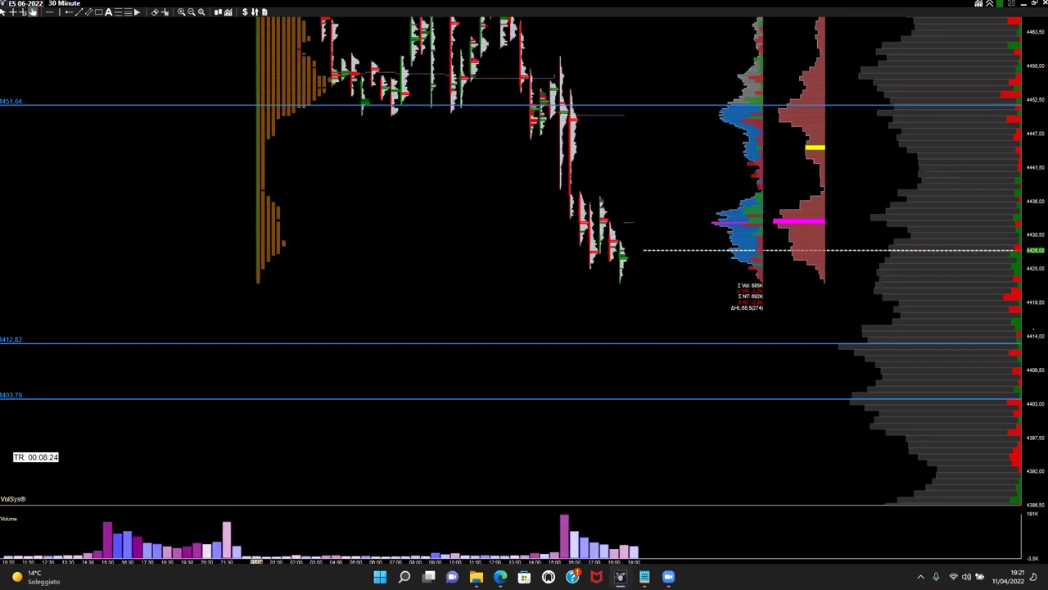
{"action": "scroll", "coordinate": [644, 330], "scroll_direction": "down", "scroll_amount": 1}
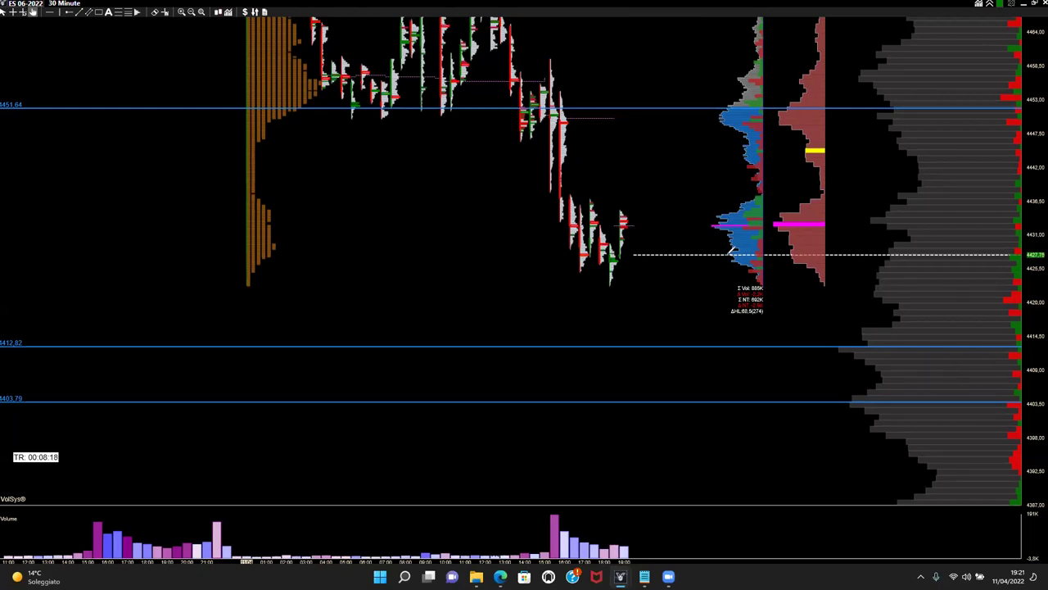
{"action": "left_click_drag", "start_coordinate": [729, 249], "coordinate": [729, 266]}
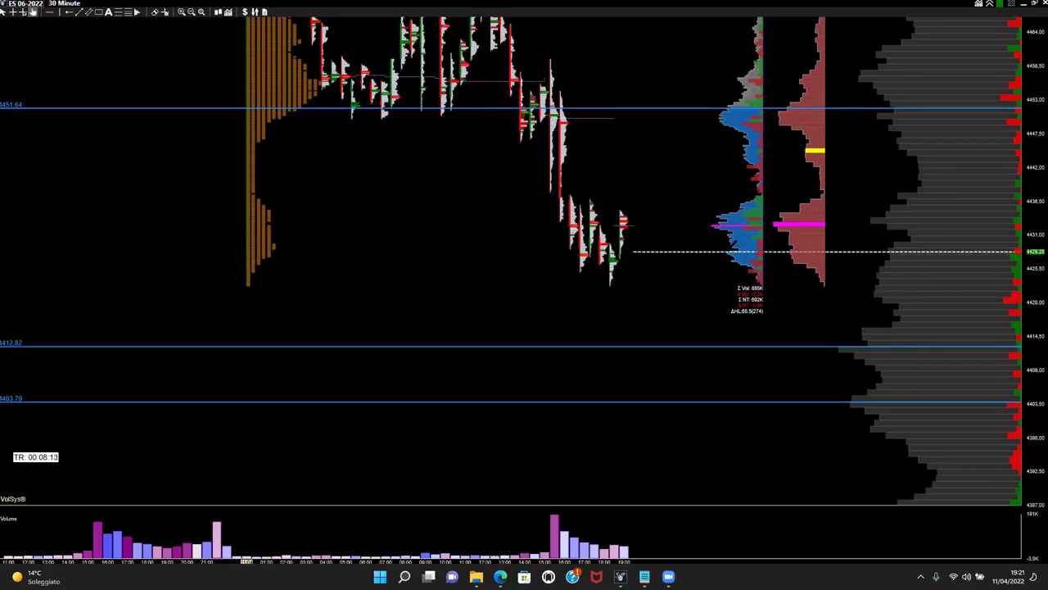
Handwrite 'HVA' and 'LVA' labels below the candles and scribble over the lower profile node
{"action": "mouse_move", "coordinate": [553, 295]}
{"action": "left_mouse_down"}
{"action": "mouse_move", "coordinate": [552, 316]}
{"action": "mouse_move", "coordinate": [570, 305]}
{"action": "mouse_move", "coordinate": [569, 316]}
{"action": "mouse_move", "coordinate": [589, 297]}
{"action": "mouse_move", "coordinate": [590, 316]}
{"action": "mouse_move", "coordinate": [602, 318]}
{"action": "left_mouse_up"}
{"action": "mouse_move", "coordinate": [592, 311]}
{"action": "left_mouse_down"}
{"action": "mouse_move", "coordinate": [567, 338]}
{"action": "mouse_move", "coordinate": [592, 326]}
{"action": "mouse_move", "coordinate": [592, 339]}
{"action": "mouse_move", "coordinate": [608, 339]}
{"action": "left_mouse_up"}
{"action": "left_click_drag", "start_coordinate": [595, 335], "coordinate": [604, 334]}
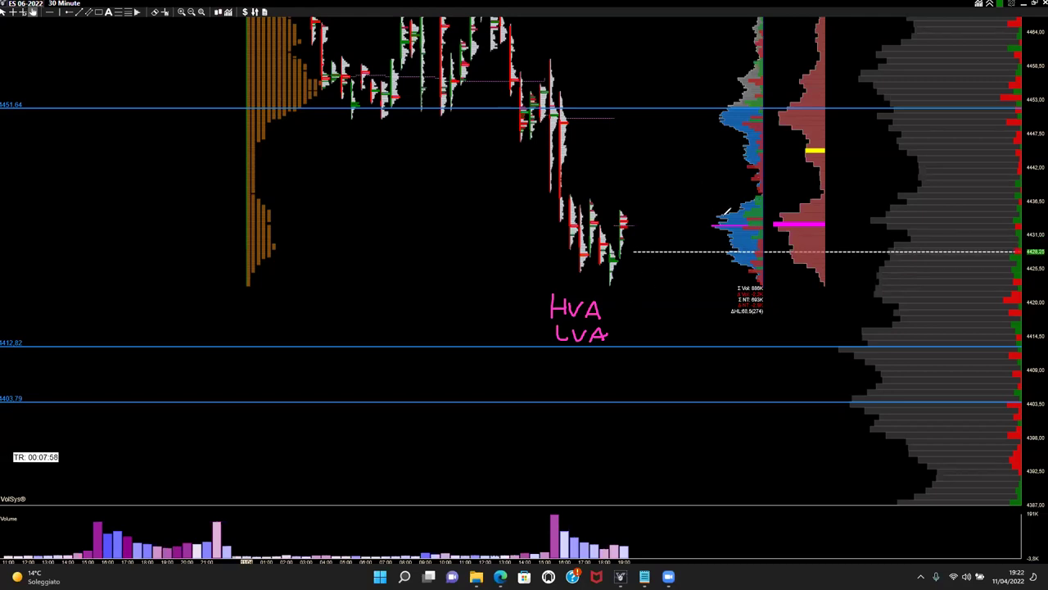
{"action": "mouse_move", "coordinate": [716, 210]}
{"action": "left_mouse_down"}
{"action": "mouse_move", "coordinate": [714, 223]}
{"action": "mouse_move", "coordinate": [726, 216]}
{"action": "mouse_move", "coordinate": [718, 215]}
{"action": "left_mouse_up"}
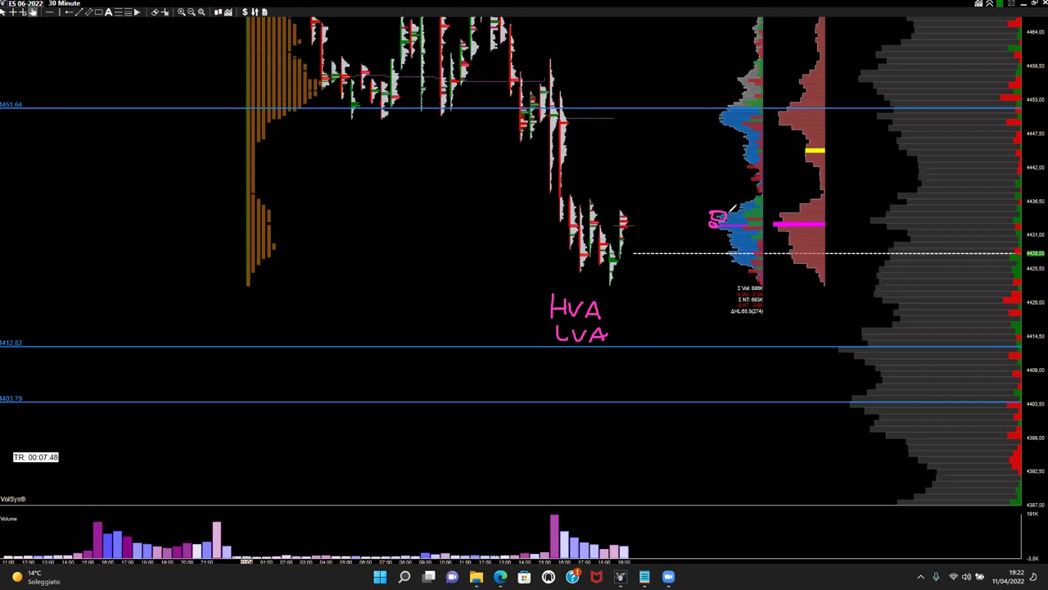
{"action": "left_click_drag", "start_coordinate": [717, 211], "coordinate": [724, 215]}
Write '-HVN' after HVA and underline it, then replace the node's scribble with a pink circle
{"action": "mouse_move", "coordinate": [610, 311]}
{"action": "left_mouse_down"}
{"action": "mouse_move", "coordinate": [636, 317]}
{"action": "mouse_move", "coordinate": [660, 301]}
{"action": "left_mouse_up"}
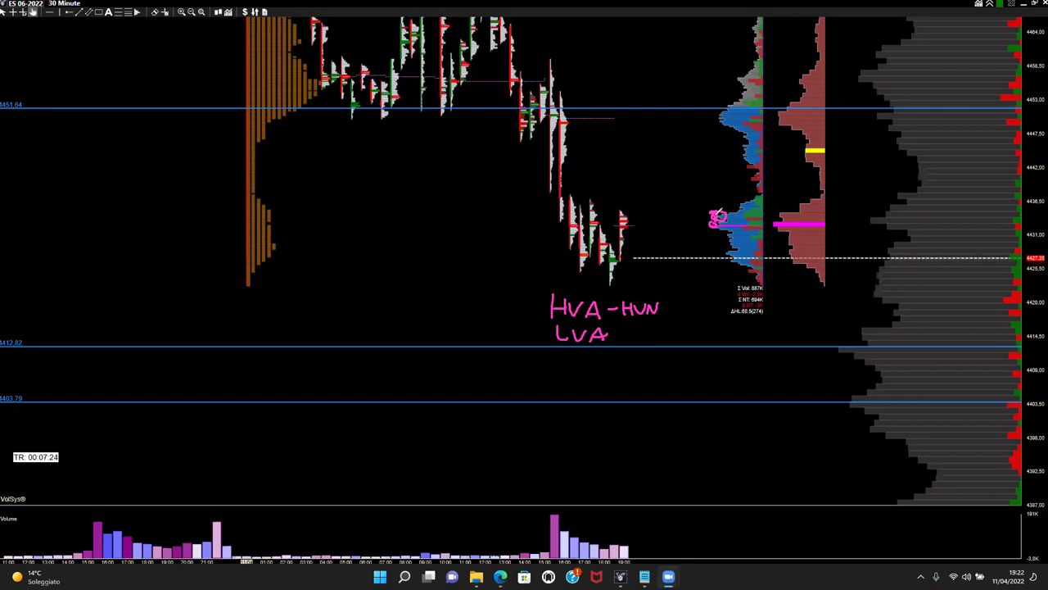
{"action": "left_click_drag", "start_coordinate": [625, 316], "coordinate": [666, 314]}
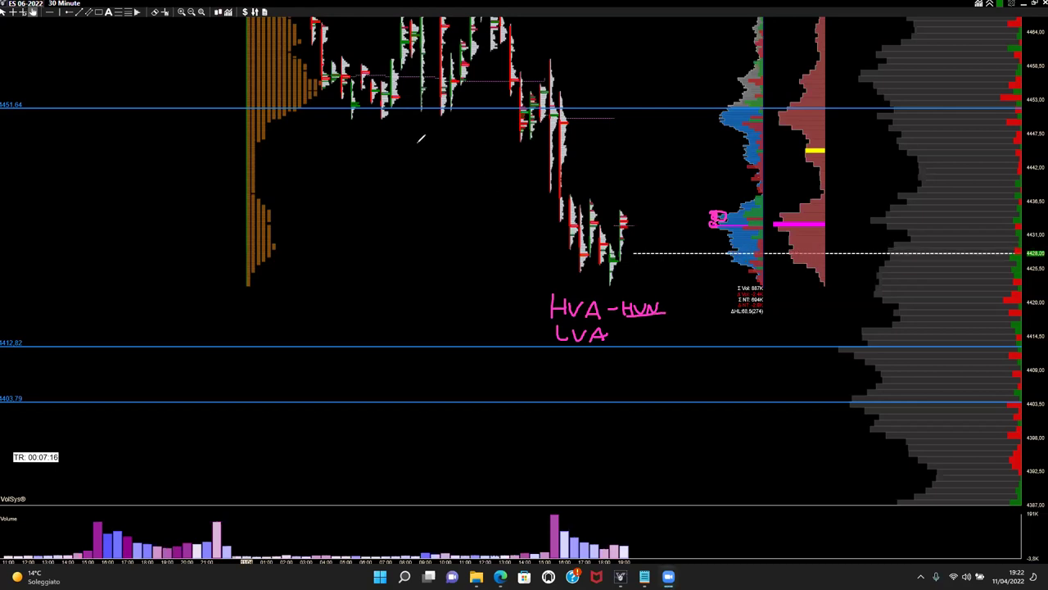
{"action": "left_click", "coordinate": [720, 216]}
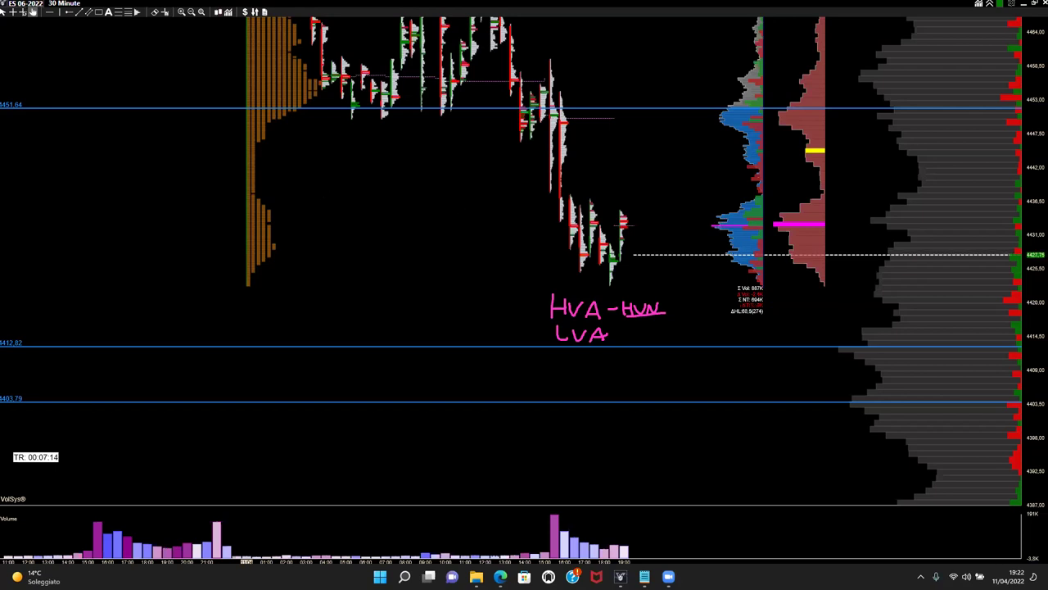
{"action": "mouse_move", "coordinate": [726, 210]}
{"action": "left_mouse_down"}
{"action": "mouse_move", "coordinate": [707, 216]}
{"action": "mouse_move", "coordinate": [730, 218]}
{"action": "left_mouse_up"}
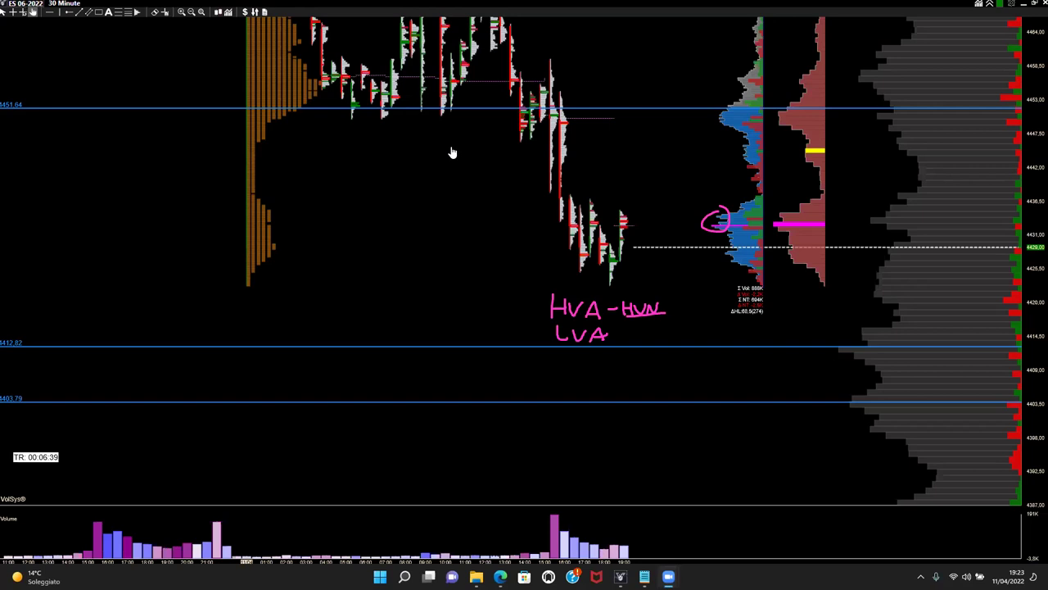
Undo the last circle, then draw a pink loop by the last candle and two lines across the candles
{"action": "key", "text": "ctrl+z"}
{"action": "left_click_drag", "start_coordinate": [643, 249], "coordinate": [673, 215]}
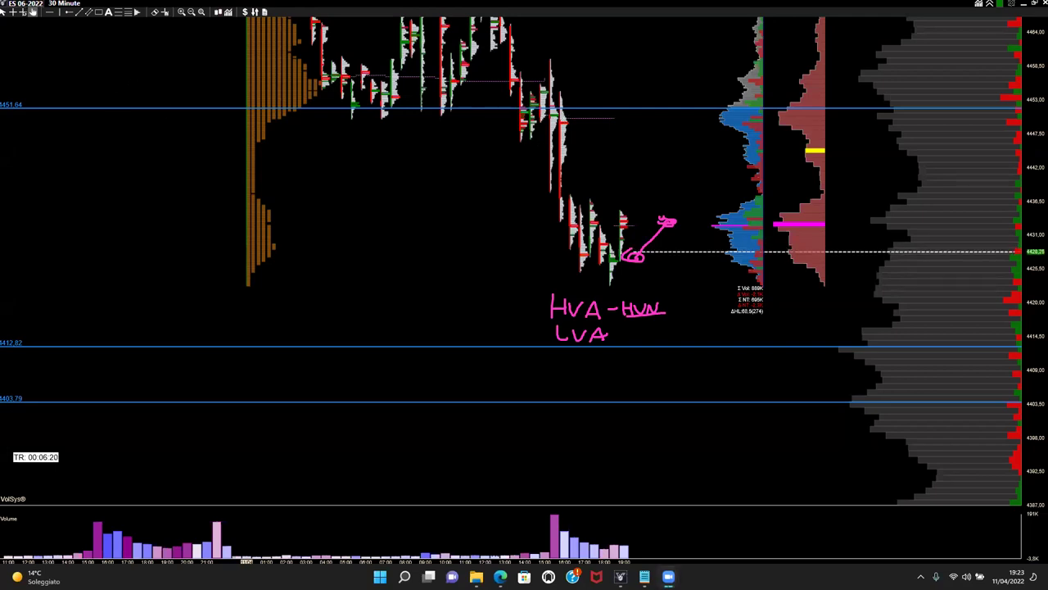
{"action": "left_click_drag", "start_coordinate": [523, 80], "coordinate": [576, 80]}
{"action": "left_click_drag", "start_coordinate": [523, 137], "coordinate": [591, 136]}
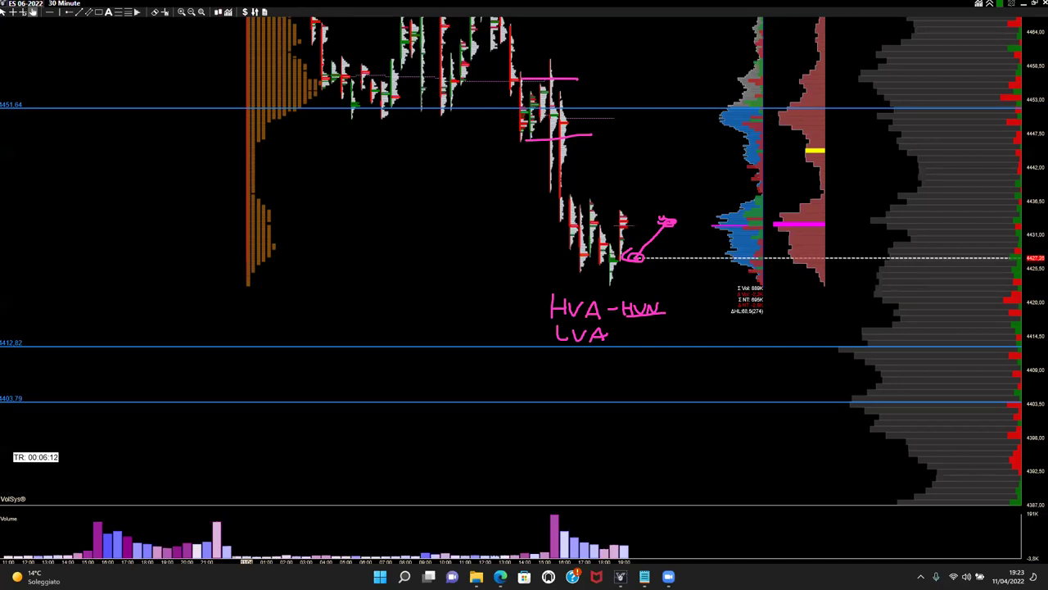
Circle the 4451.64 profile node, thicken the candle marks, curve the lower candles, and bracket the lower node
{"action": "mouse_move", "coordinate": [736, 123]}
{"action": "left_mouse_down"}
{"action": "mouse_move", "coordinate": [714, 111]}
{"action": "mouse_move", "coordinate": [733, 101]}
{"action": "mouse_move", "coordinate": [737, 116]}
{"action": "left_mouse_up"}
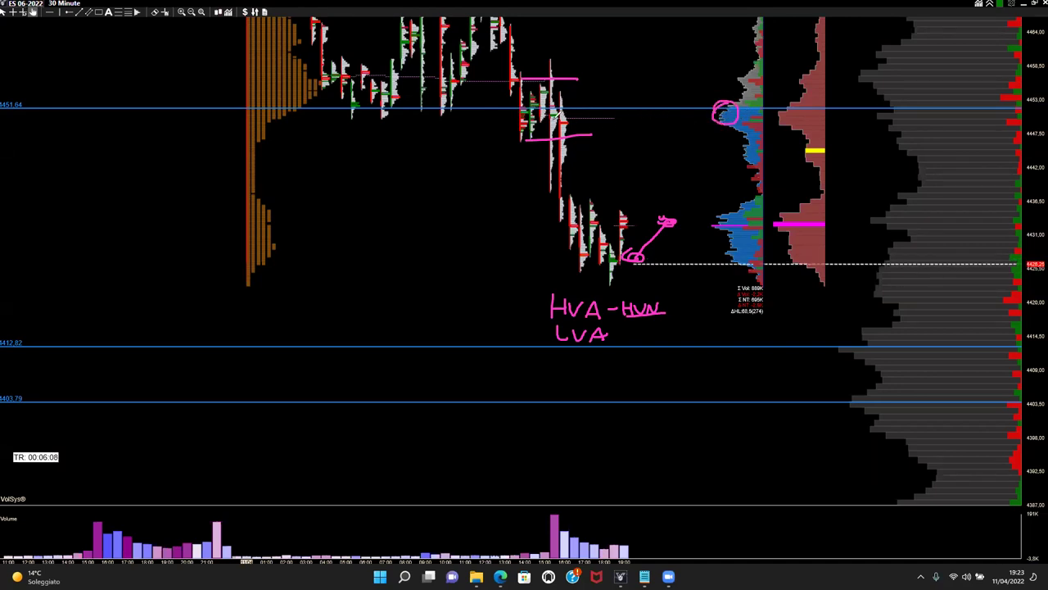
{"action": "mouse_move", "coordinate": [517, 133]}
{"action": "left_mouse_down"}
{"action": "mouse_move", "coordinate": [512, 148]}
{"action": "mouse_move", "coordinate": [590, 146]}
{"action": "left_mouse_up"}
{"action": "left_click_drag", "start_coordinate": [518, 139], "coordinate": [606, 137]}
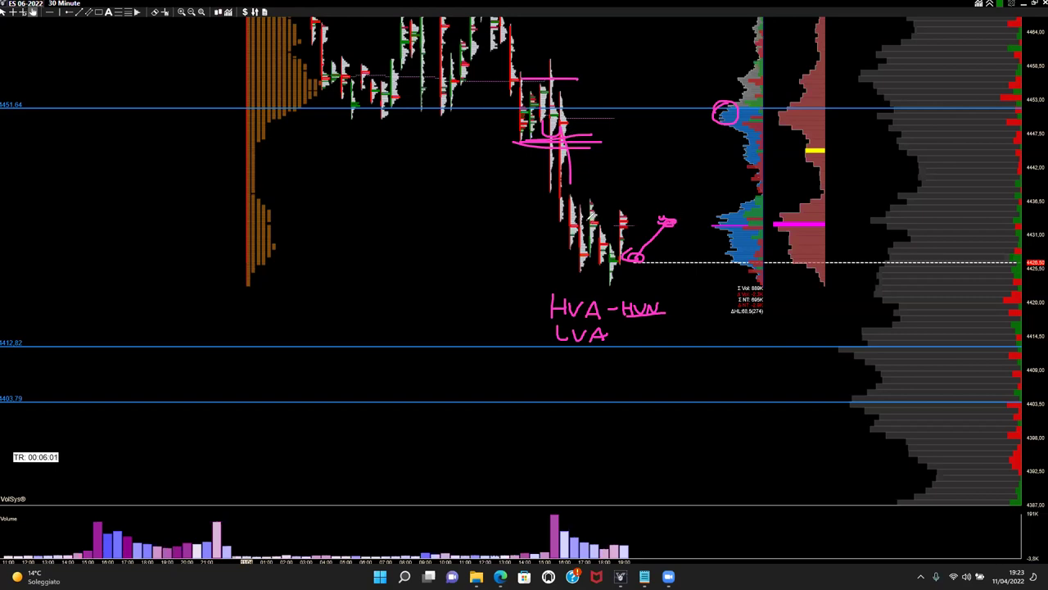
{"action": "left_click_drag", "start_coordinate": [585, 237], "coordinate": [635, 235]}
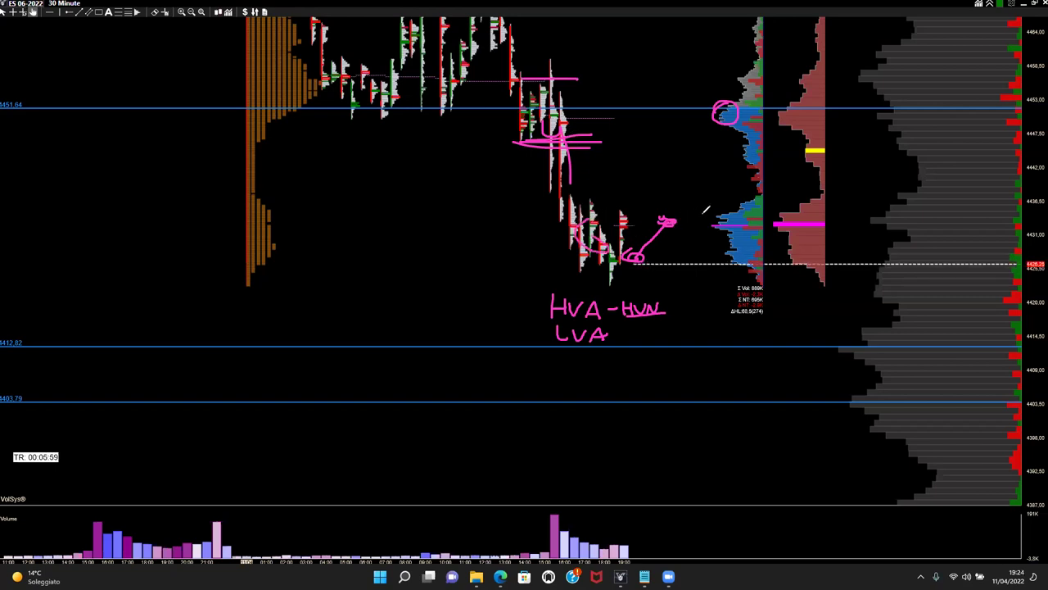
{"action": "mouse_move", "coordinate": [712, 243]}
{"action": "left_mouse_down"}
{"action": "mouse_move", "coordinate": [721, 218]}
{"action": "mouse_move", "coordinate": [737, 256]}
{"action": "mouse_move", "coordinate": [752, 256]}
{"action": "left_mouse_up"}
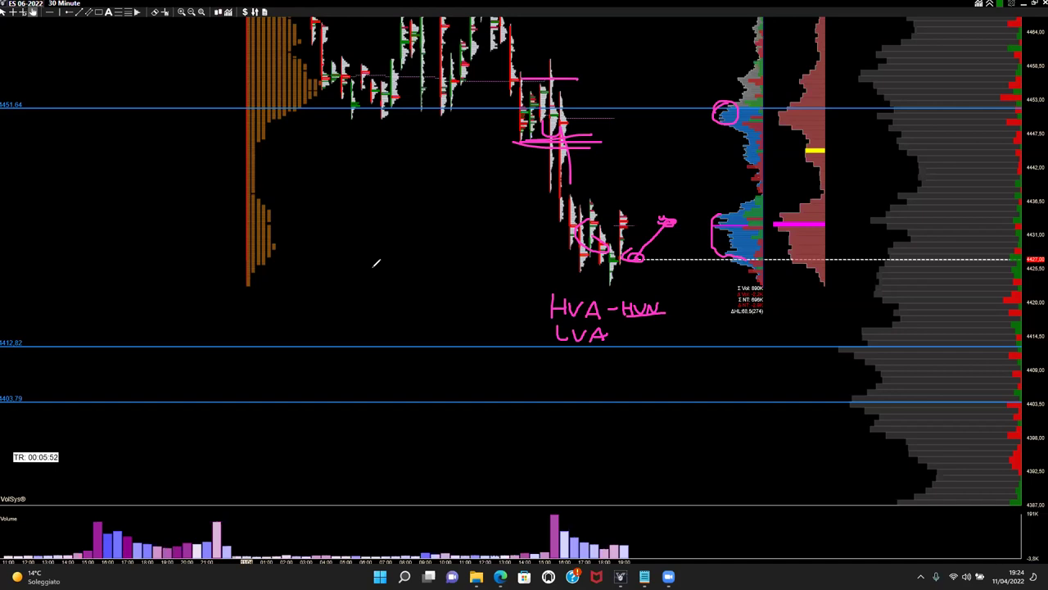
Erase the curved arrow, the profile bracket, the small loop and the lower-candle curve
{"action": "left_click", "coordinate": [665, 222]}
{"action": "left_click", "coordinate": [725, 230]}
{"action": "left_click", "coordinate": [629, 254]}
{"action": "left_click", "coordinate": [578, 235]}
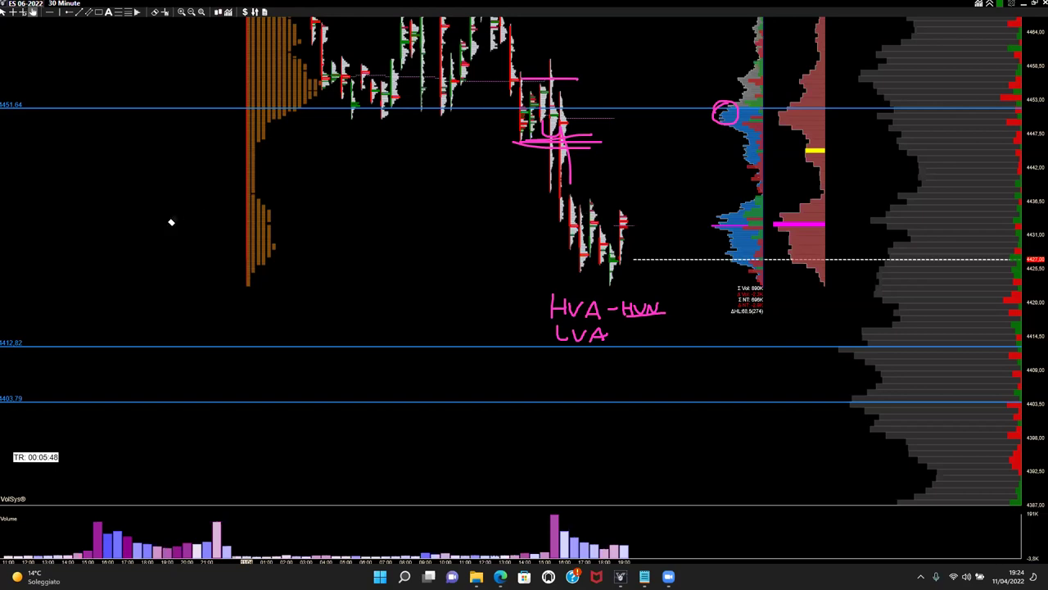
Box and circle the lower profile nodes, finish writing LVA-LVN, and draw a curve by the blue profile
{"action": "left_click_drag", "start_coordinate": [723, 225], "coordinate": [736, 269]}
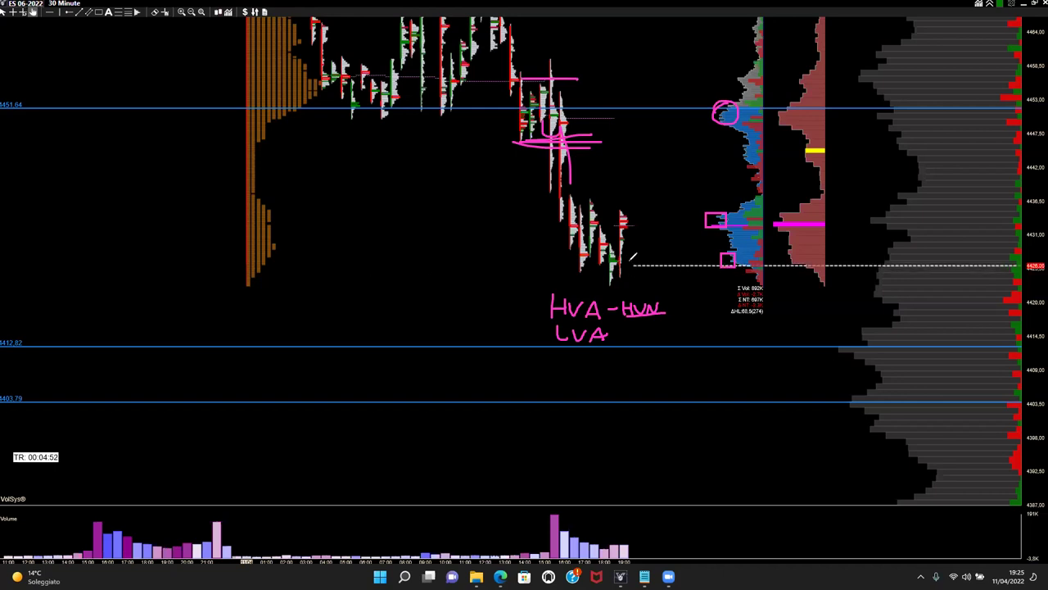
{"action": "mouse_move", "coordinate": [735, 254]}
{"action": "left_mouse_down"}
{"action": "mouse_move", "coordinate": [713, 267]}
{"action": "mouse_move", "coordinate": [727, 254]}
{"action": "left_mouse_up"}
{"action": "left_click_drag", "start_coordinate": [619, 265], "coordinate": [673, 265]}
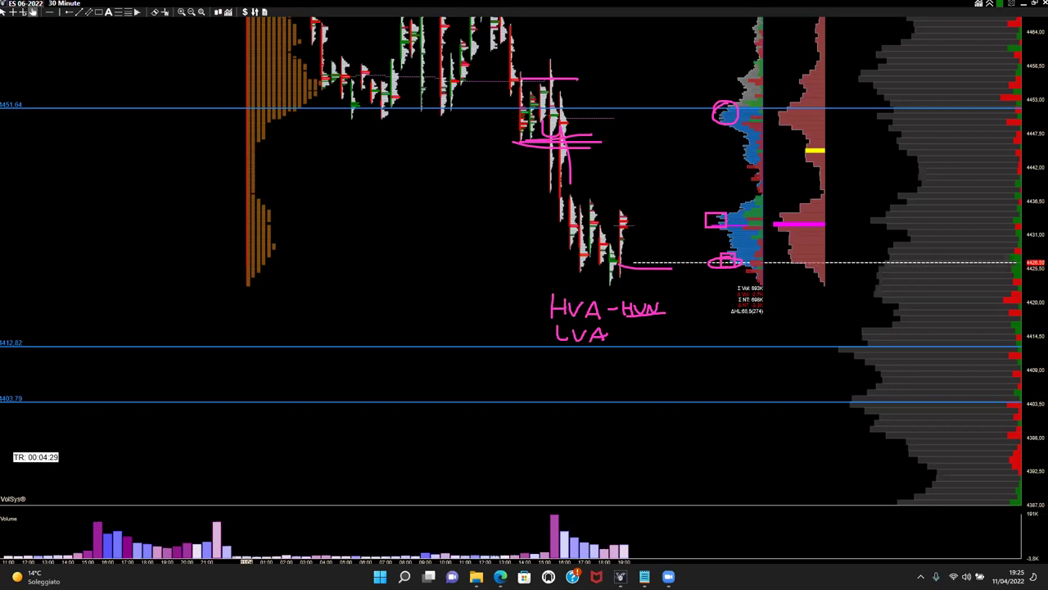
{"action": "mouse_move", "coordinate": [613, 335]}
{"action": "left_mouse_down"}
{"action": "mouse_move", "coordinate": [636, 345]}
{"action": "mouse_move", "coordinate": [648, 323]}
{"action": "mouse_move", "coordinate": [665, 328]}
{"action": "left_mouse_up"}
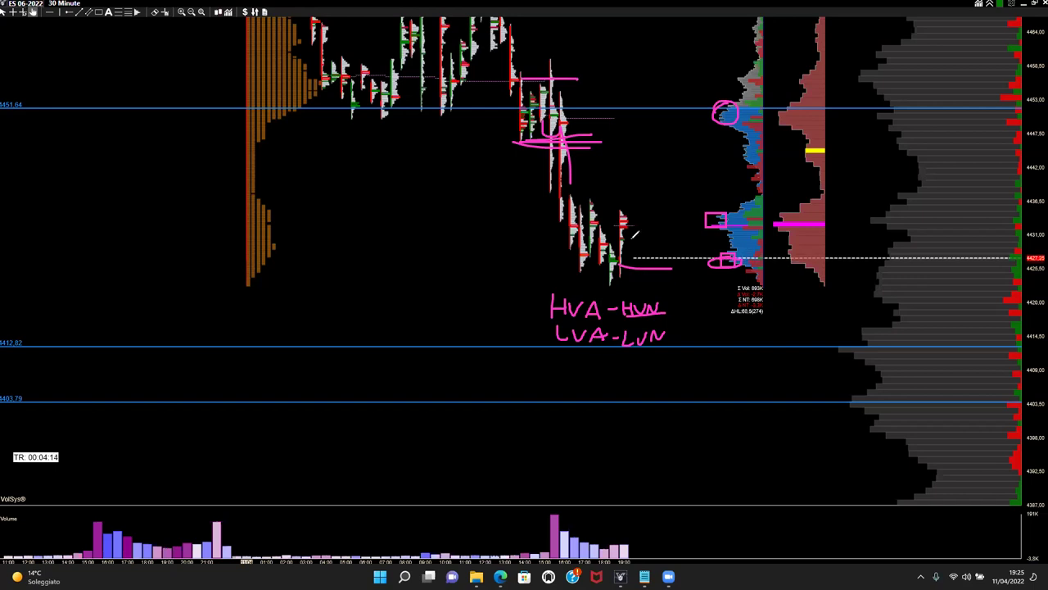
{"action": "left_click_drag", "start_coordinate": [737, 165], "coordinate": [748, 203]}
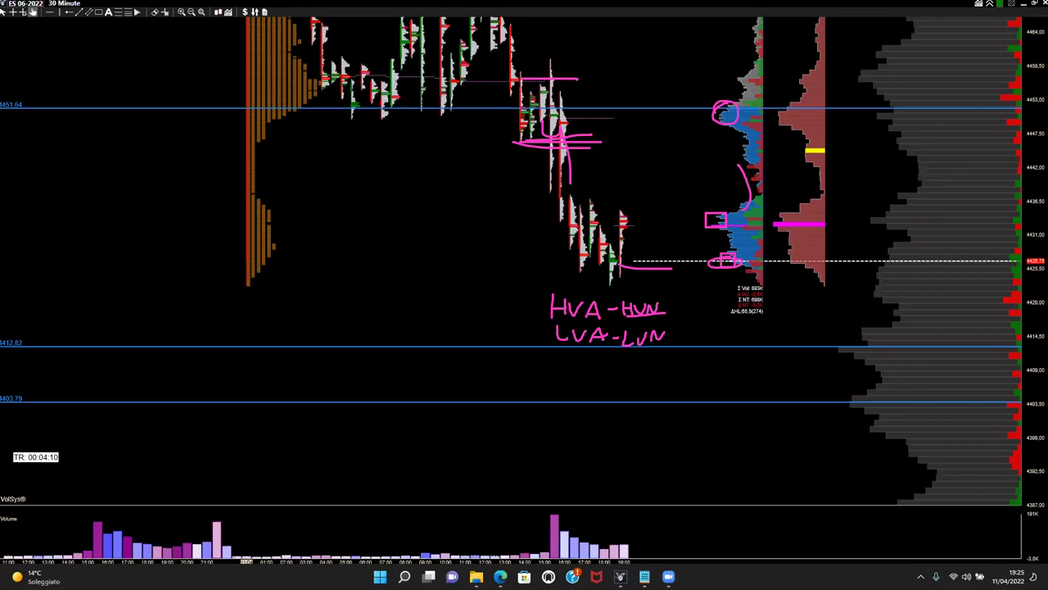
Circle a red-profile level, frame the blue bulge with a curve and two lines, then clear all drawings
{"action": "mouse_move", "coordinate": [824, 187]}
{"action": "left_mouse_down"}
{"action": "mouse_move", "coordinate": [818, 198]}
{"action": "mouse_move", "coordinate": [856, 191]}
{"action": "left_mouse_up"}
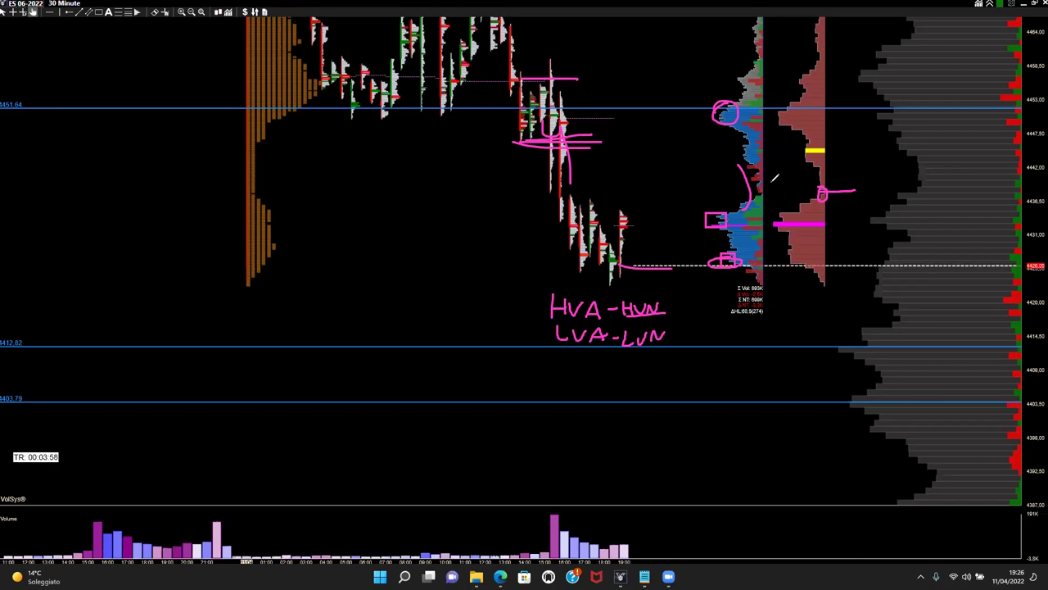
{"action": "left_click_drag", "start_coordinate": [740, 158], "coordinate": [744, 201]}
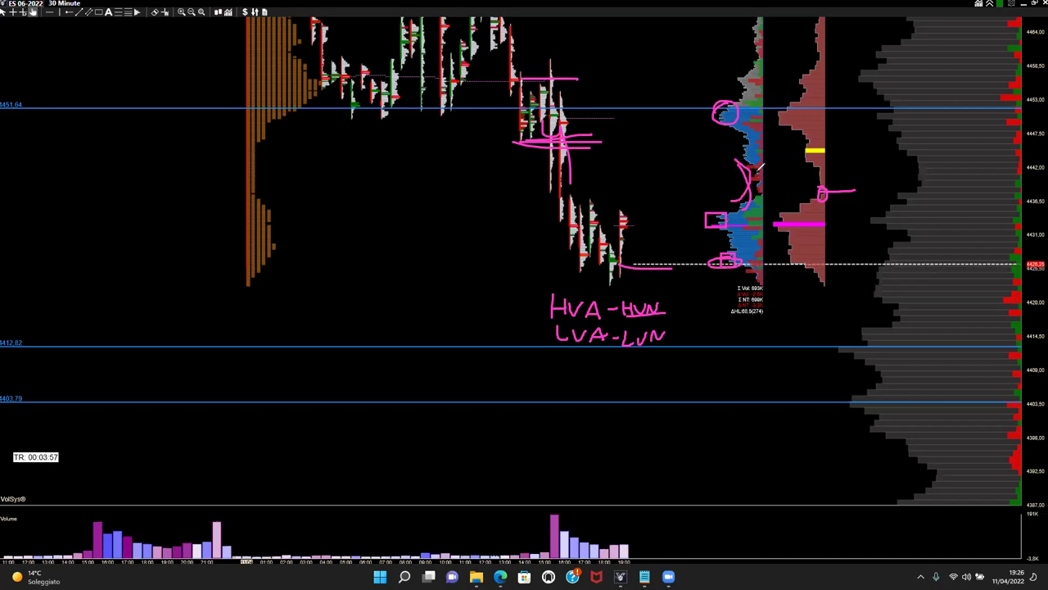
{"action": "left_click_drag", "start_coordinate": [765, 159], "coordinate": [722, 160]}
{"action": "left_click_drag", "start_coordinate": [718, 196], "coordinate": [791, 197]}
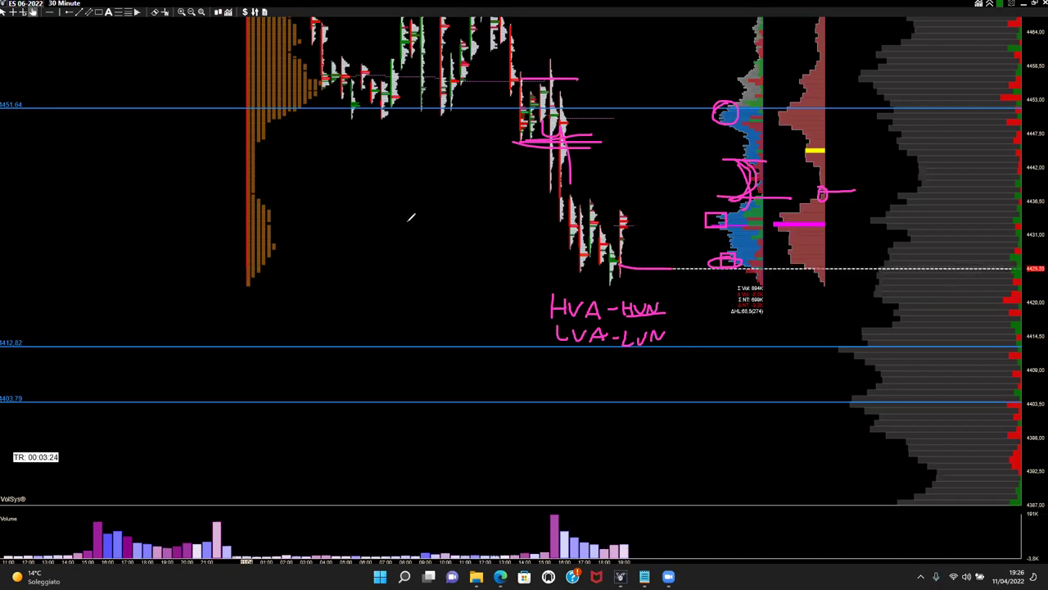
{"action": "key", "text": "e"}
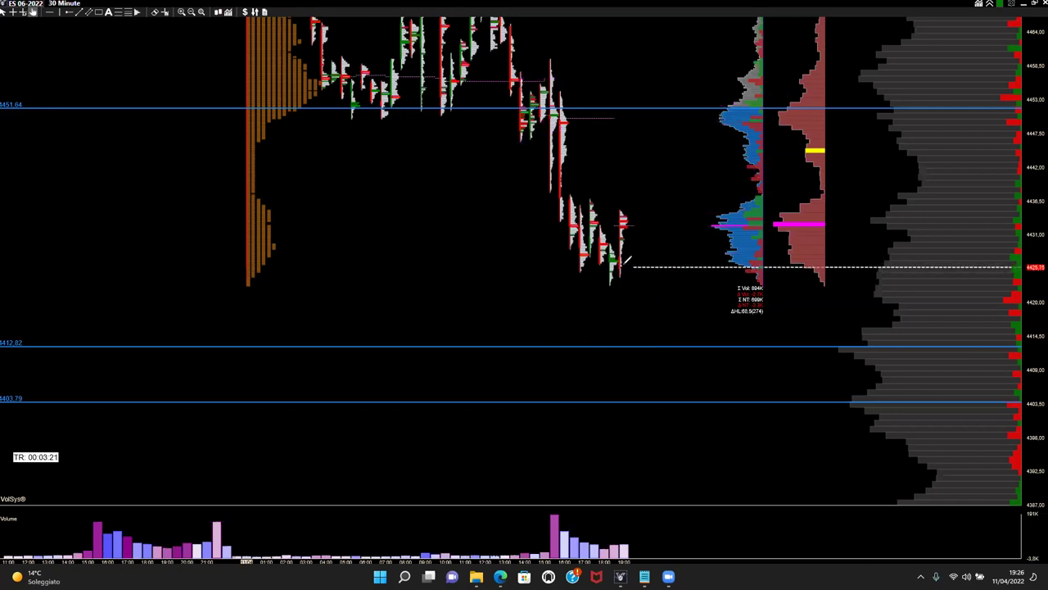
Sketch two rising pink strokes from the latest candles up to the level line, with a short tick
{"action": "mouse_move", "coordinate": [621, 265]}
{"action": "left_mouse_down"}
{"action": "mouse_move", "coordinate": [646, 215]}
{"action": "mouse_move", "coordinate": [726, 201]}
{"action": "left_mouse_up"}
{"action": "mouse_move", "coordinate": [647, 211]}
{"action": "left_mouse_down"}
{"action": "mouse_move", "coordinate": [667, 203]}
{"action": "mouse_move", "coordinate": [668, 262]}
{"action": "left_mouse_up"}
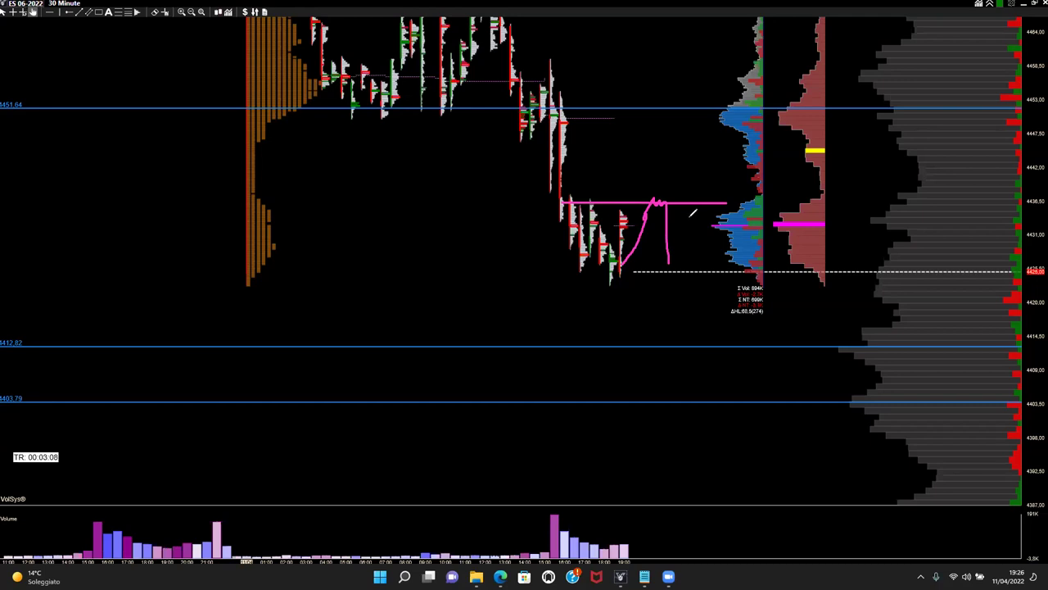
{"action": "left_click", "coordinate": [680, 262]}
{"action": "left_click_drag", "start_coordinate": [689, 231], "coordinate": [724, 127]}
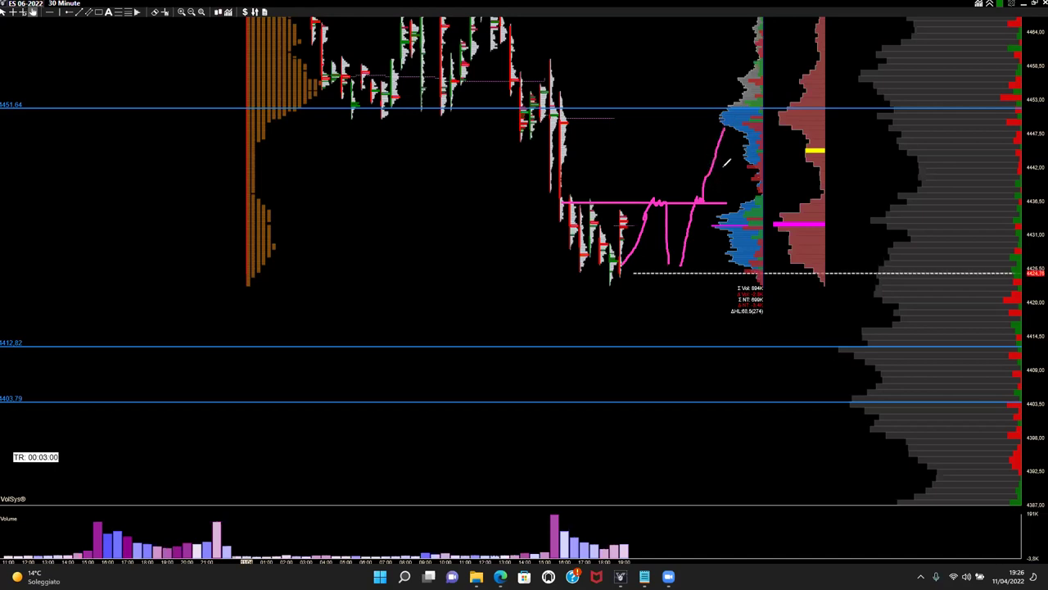
{"action": "left_click_drag", "start_coordinate": [708, 166], "coordinate": [722, 166]}
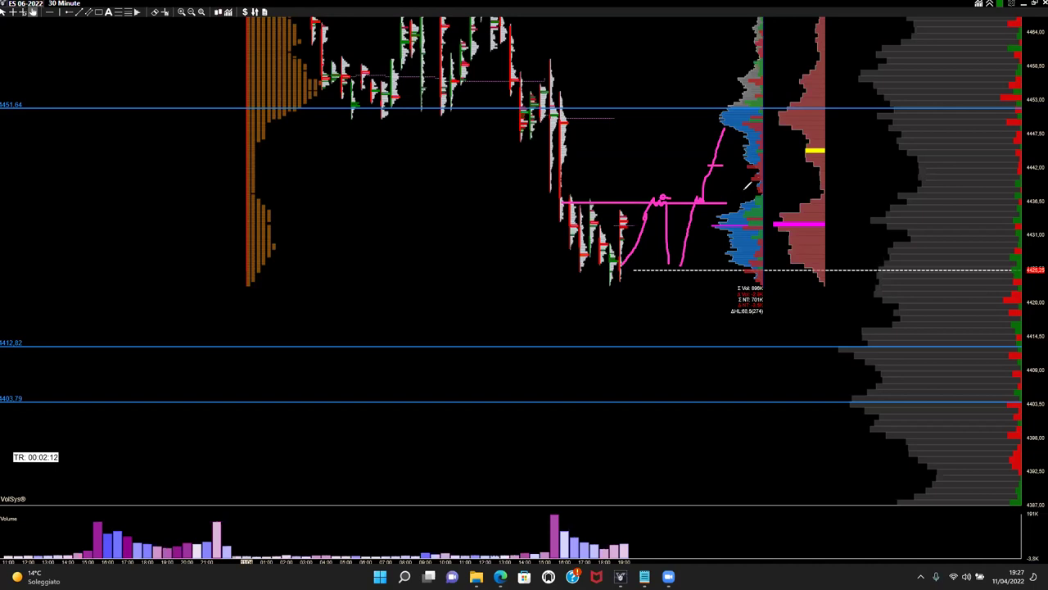
Loop the blue-profile bulge, underline the lowest candles, and circle the lower profile area in pink
{"action": "mouse_move", "coordinate": [749, 166]}
{"action": "left_mouse_down"}
{"action": "mouse_move", "coordinate": [749, 195]}
{"action": "mouse_move", "coordinate": [755, 170]}
{"action": "mouse_move", "coordinate": [742, 164]}
{"action": "mouse_move", "coordinate": [770, 168]}
{"action": "left_mouse_up"}
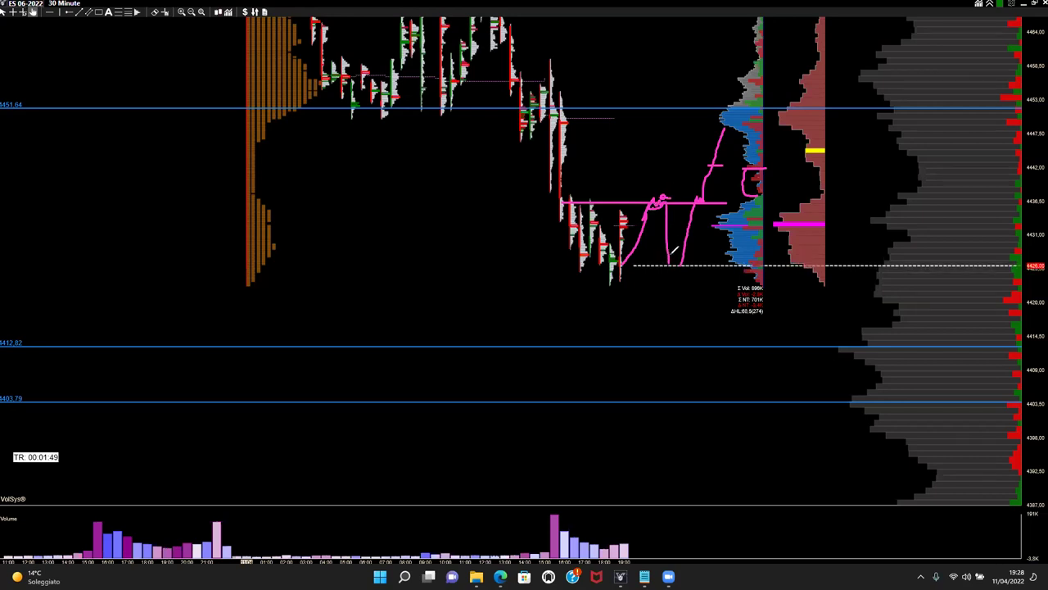
{"action": "left_click_drag", "start_coordinate": [575, 268], "coordinate": [752, 266]}
{"action": "mouse_move", "coordinate": [734, 215]}
{"action": "left_mouse_down"}
{"action": "mouse_move", "coordinate": [720, 211]}
{"action": "mouse_move", "coordinate": [703, 236]}
{"action": "mouse_move", "coordinate": [739, 230]}
{"action": "mouse_move", "coordinate": [714, 210]}
{"action": "left_mouse_up"}
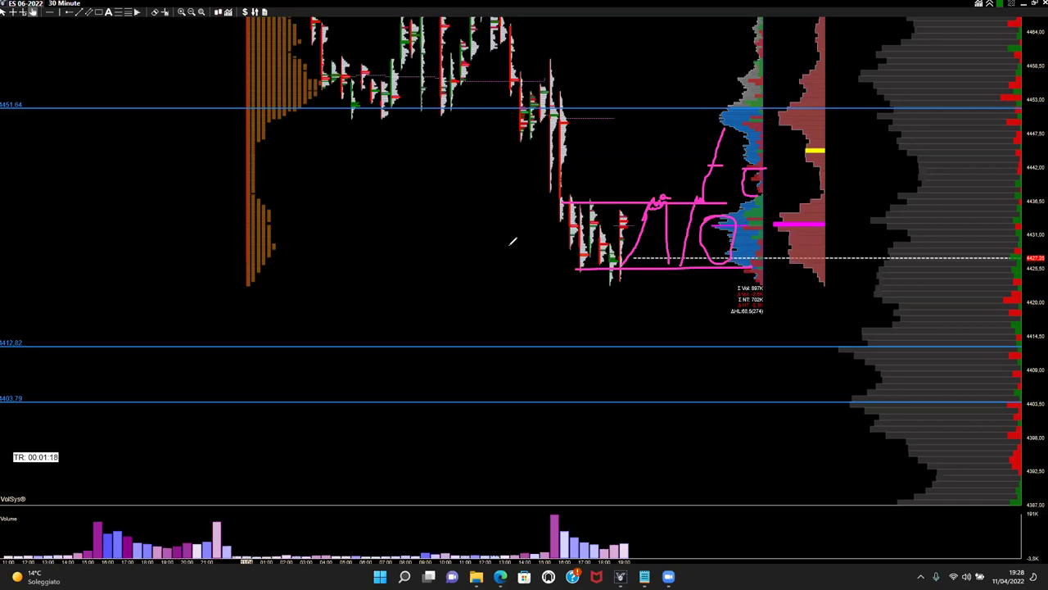
Add small marks and two horizontal lines at the upper profile levels, then circle both scribbles on the top line
{"action": "mouse_move", "coordinate": [696, 205]}
{"action": "left_mouse_down"}
{"action": "mouse_move", "coordinate": [703, 194]}
{"action": "mouse_move", "coordinate": [688, 205]}
{"action": "mouse_move", "coordinate": [684, 196]}
{"action": "left_mouse_up"}
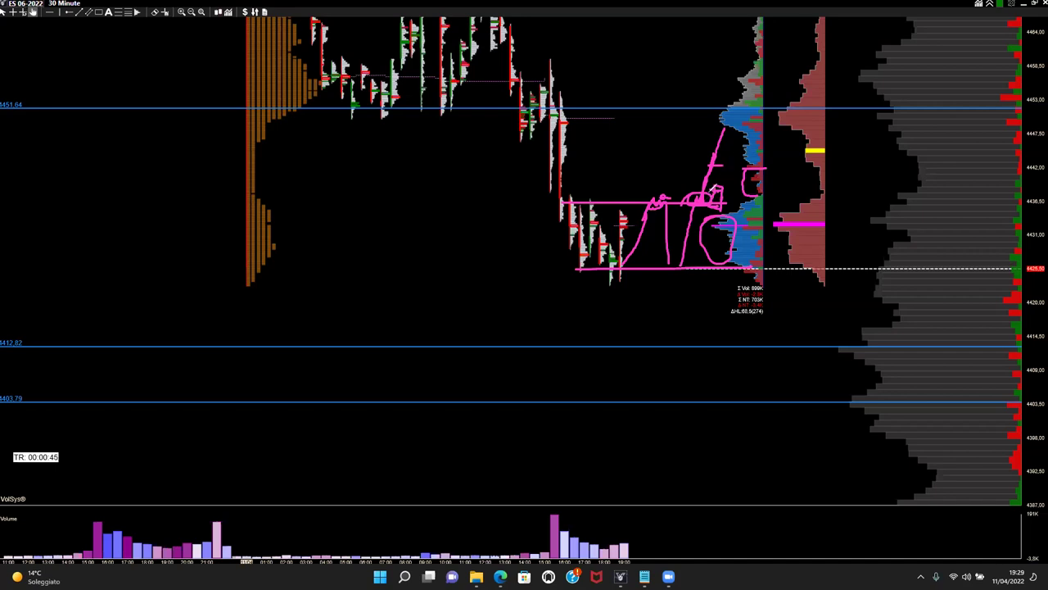
{"action": "left_click_drag", "start_coordinate": [686, 167], "coordinate": [763, 168]}
{"action": "left_click_drag", "start_coordinate": [692, 197], "coordinate": [758, 189]}
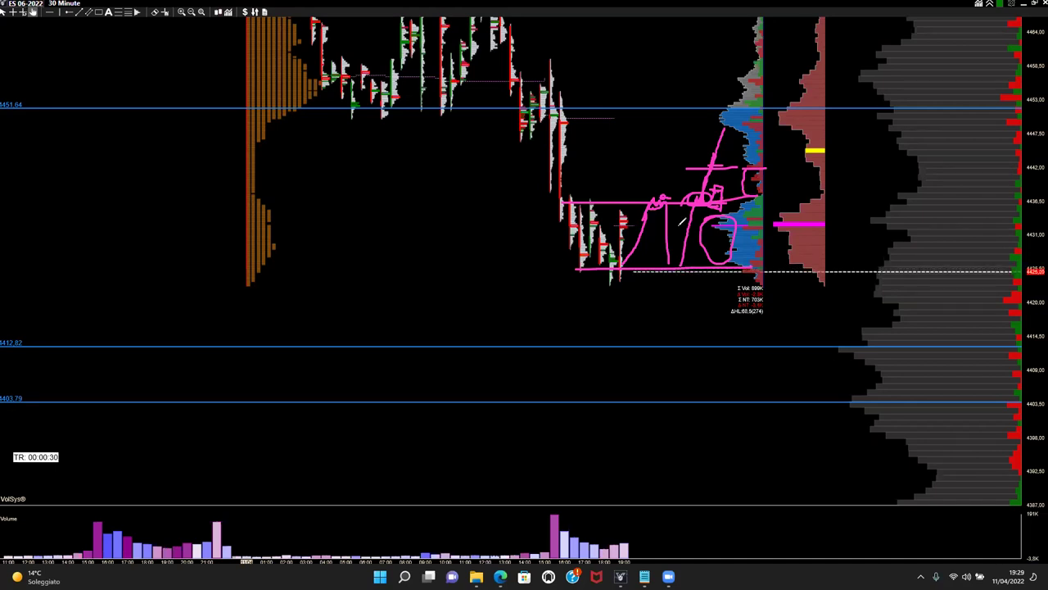
{"action": "mouse_move", "coordinate": [665, 192]}
{"action": "left_mouse_down"}
{"action": "mouse_move", "coordinate": [647, 200]}
{"action": "mouse_move", "coordinate": [674, 195]}
{"action": "left_mouse_up"}
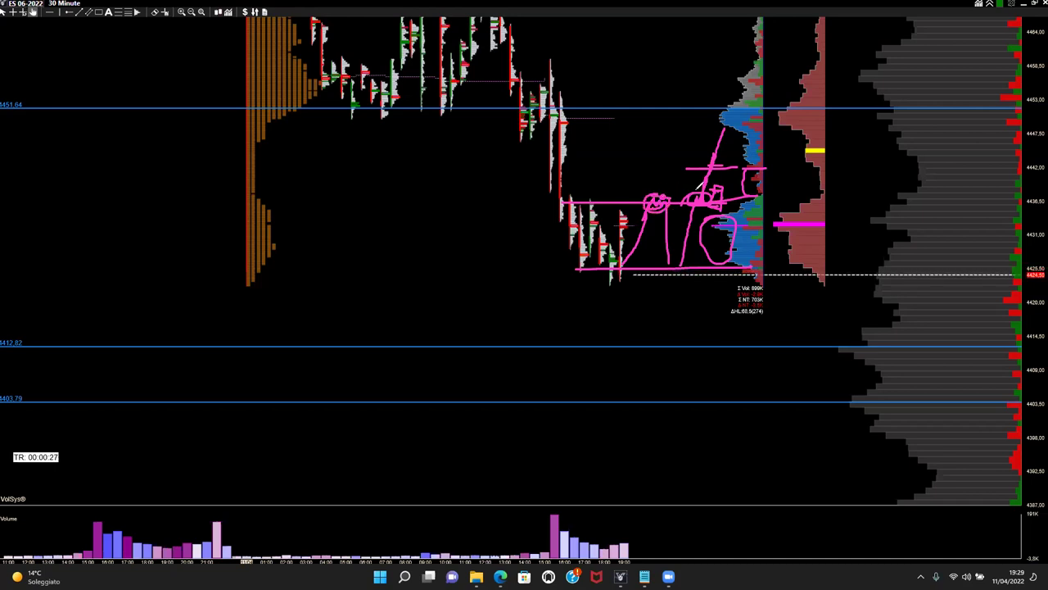
{"action": "mouse_move", "coordinate": [701, 187]}
{"action": "left_mouse_down"}
{"action": "mouse_move", "coordinate": [709, 210]}
{"action": "mouse_move", "coordinate": [695, 203]}
{"action": "left_mouse_up"}
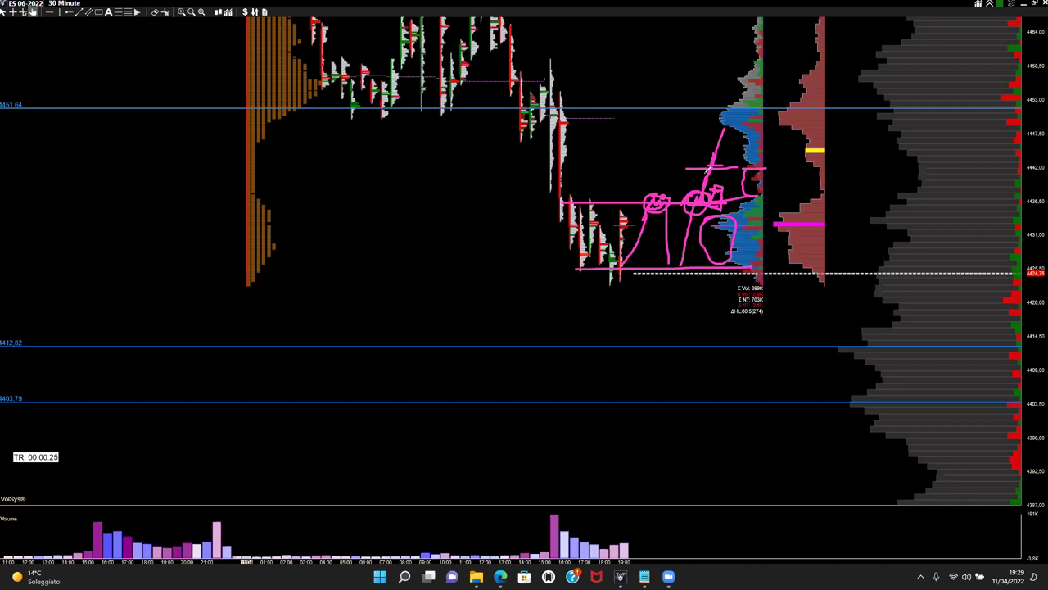
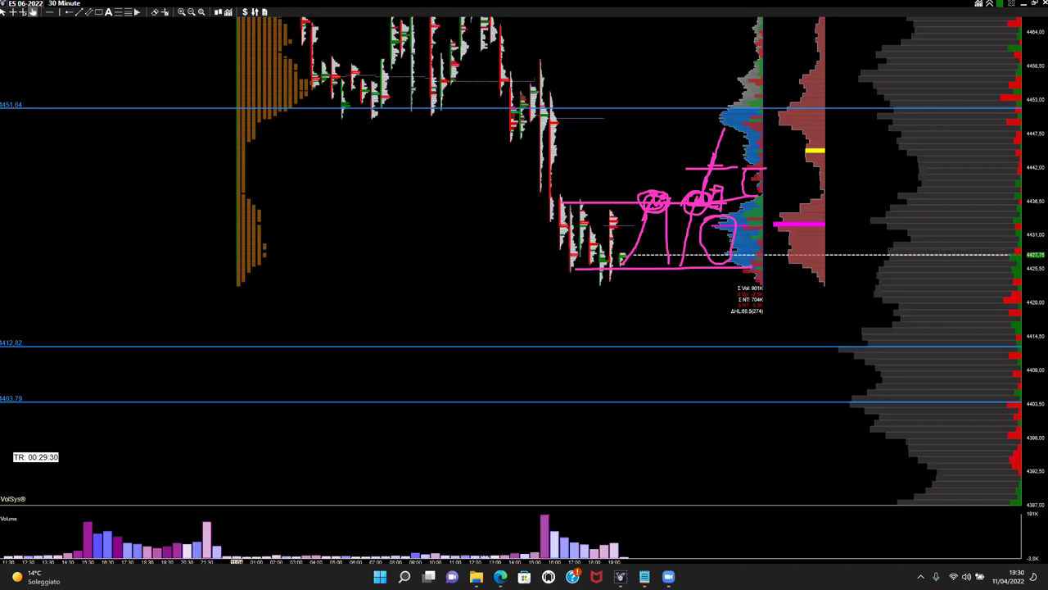
Clear the old pink drawings and circle the recent low bars with an upward stroke
{"action": "key", "text": "e"}
{"action": "mouse_move", "coordinate": [608, 264]}
{"action": "left_mouse_down"}
{"action": "mouse_move", "coordinate": [636, 267]}
{"action": "mouse_move", "coordinate": [660, 217]}
{"action": "left_mouse_up"}
{"action": "mouse_move", "coordinate": [632, 259]}
{"action": "left_mouse_down"}
{"action": "mouse_move", "coordinate": [674, 255]}
{"action": "mouse_move", "coordinate": [660, 220]}
{"action": "mouse_move", "coordinate": [672, 202]}
{"action": "mouse_move", "coordinate": [665, 209]}
{"action": "left_mouse_up"}
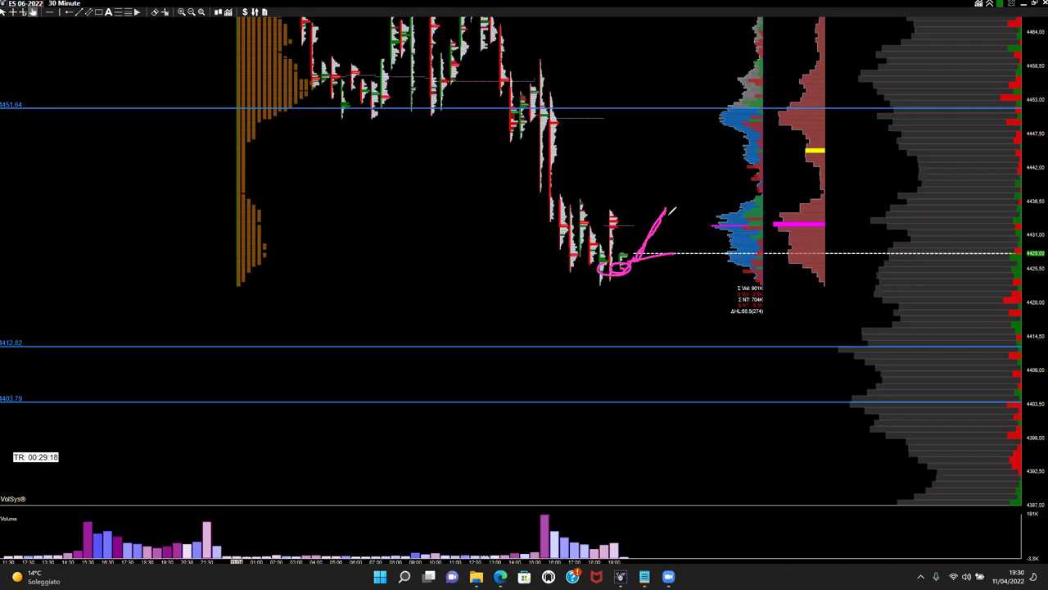
Sketch a rising pink path from the lows toward the volume profile near 4429
{"action": "mouse_move", "coordinate": [753, 190]}
{"action": "left_mouse_down"}
{"action": "mouse_move", "coordinate": [718, 215]}
{"action": "mouse_move", "coordinate": [744, 195]}
{"action": "mouse_move", "coordinate": [739, 168]}
{"action": "left_mouse_up"}
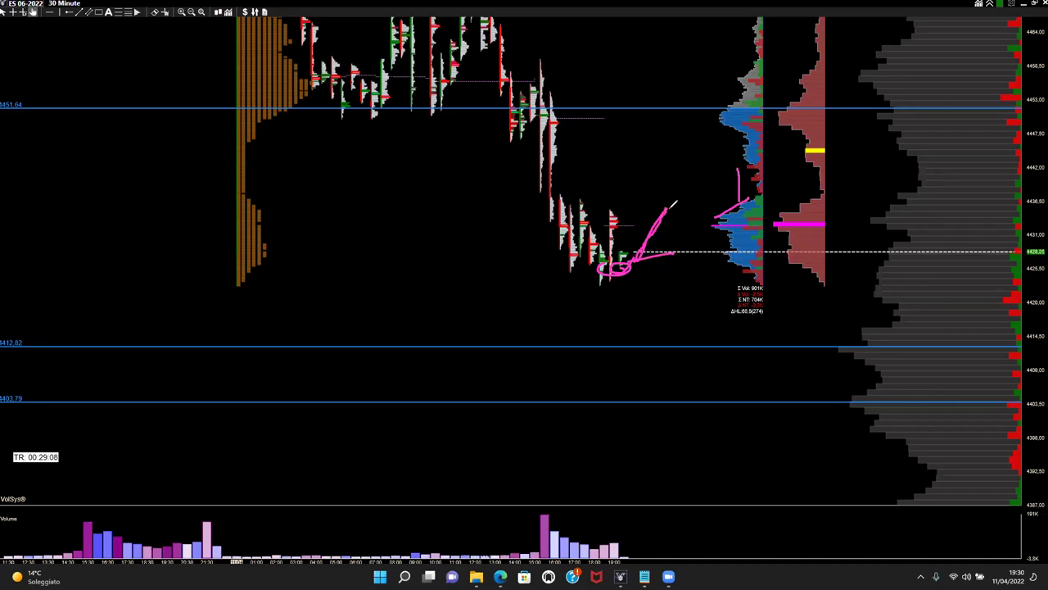
{"action": "mouse_move", "coordinate": [671, 205]}
{"action": "left_mouse_down"}
{"action": "mouse_move", "coordinate": [678, 219]}
{"action": "mouse_move", "coordinate": [698, 154]}
{"action": "mouse_move", "coordinate": [708, 173]}
{"action": "left_mouse_up"}
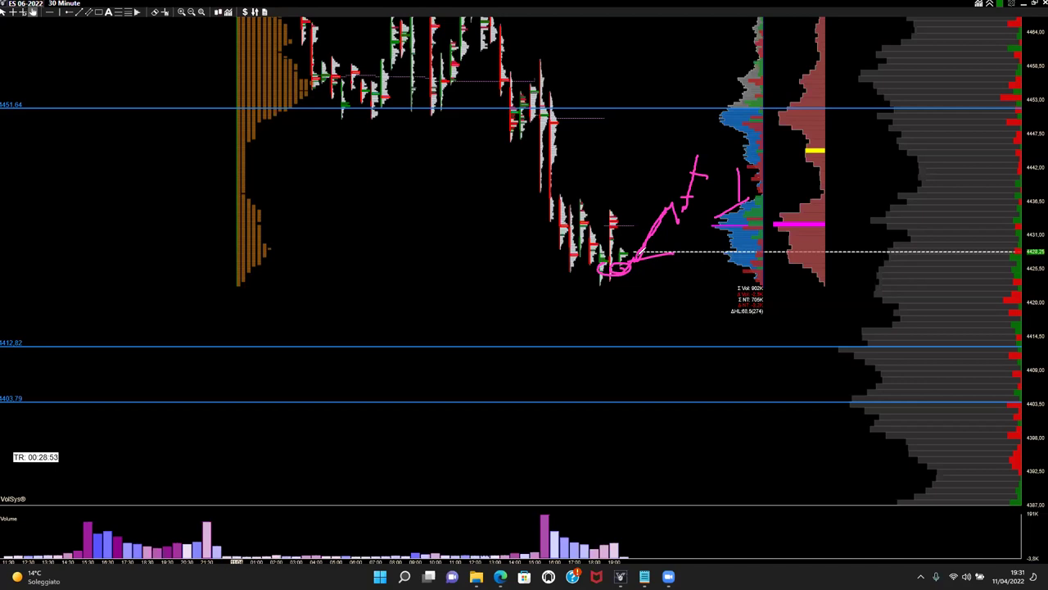
{"action": "left_click_drag", "start_coordinate": [652, 219], "coordinate": [740, 207]}
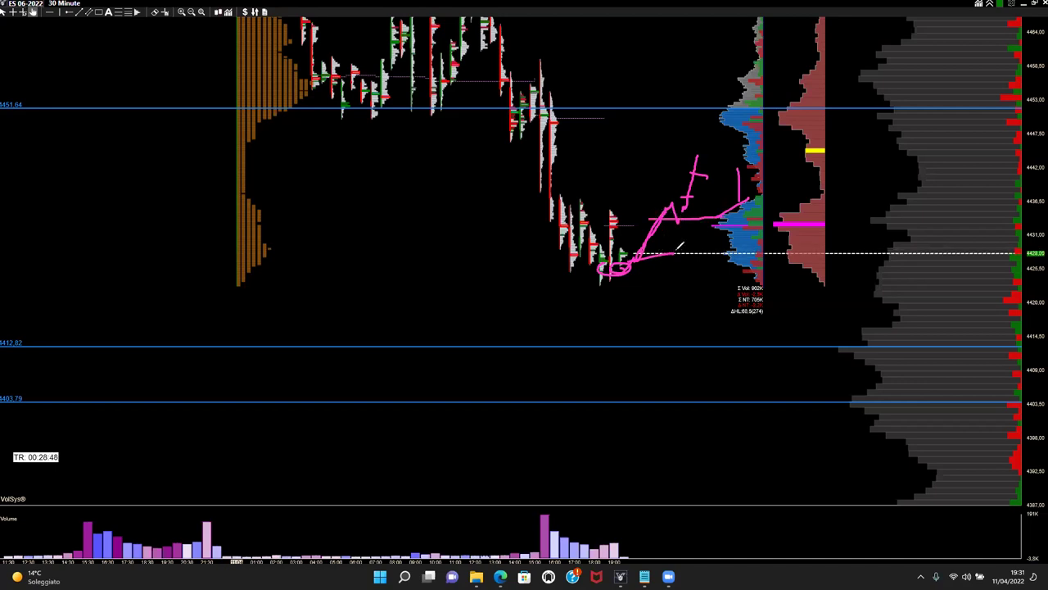
{"action": "left_click_drag", "start_coordinate": [673, 223], "coordinate": [664, 252]}
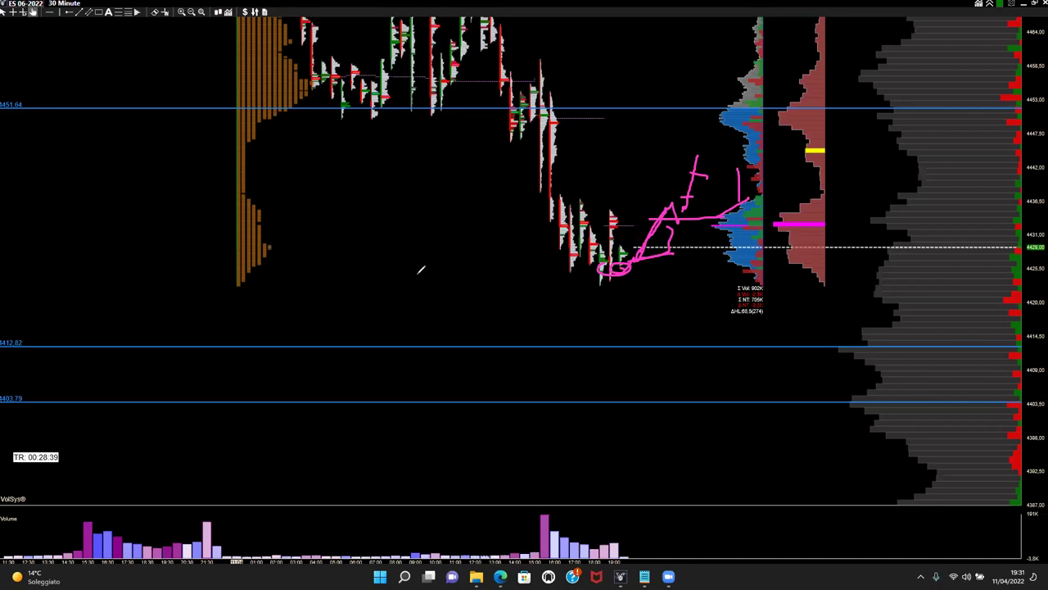
Clear the sketch, then arc over the recent bar tops, circle a candle, and draw a line to the profile
{"action": "key", "text": "Escape"}
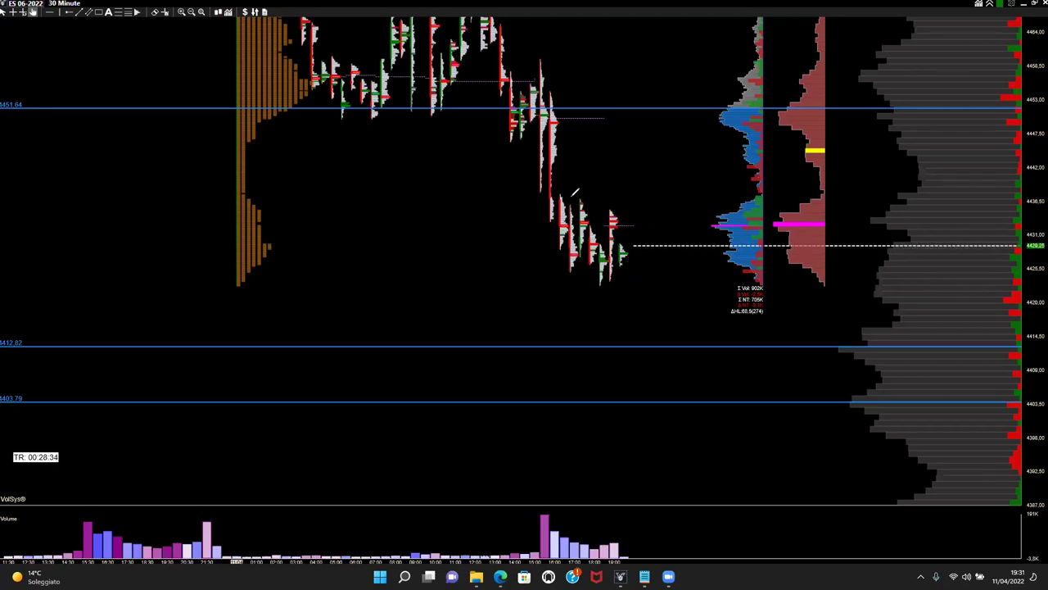
{"action": "left_click_drag", "start_coordinate": [562, 195], "coordinate": [630, 217]}
{"action": "left_click_drag", "start_coordinate": [742, 202], "coordinate": [709, 221]}
{"action": "mouse_move", "coordinate": [740, 202]}
{"action": "left_mouse_down"}
{"action": "mouse_move", "coordinate": [727, 208]}
{"action": "mouse_move", "coordinate": [753, 175]}
{"action": "left_mouse_up"}
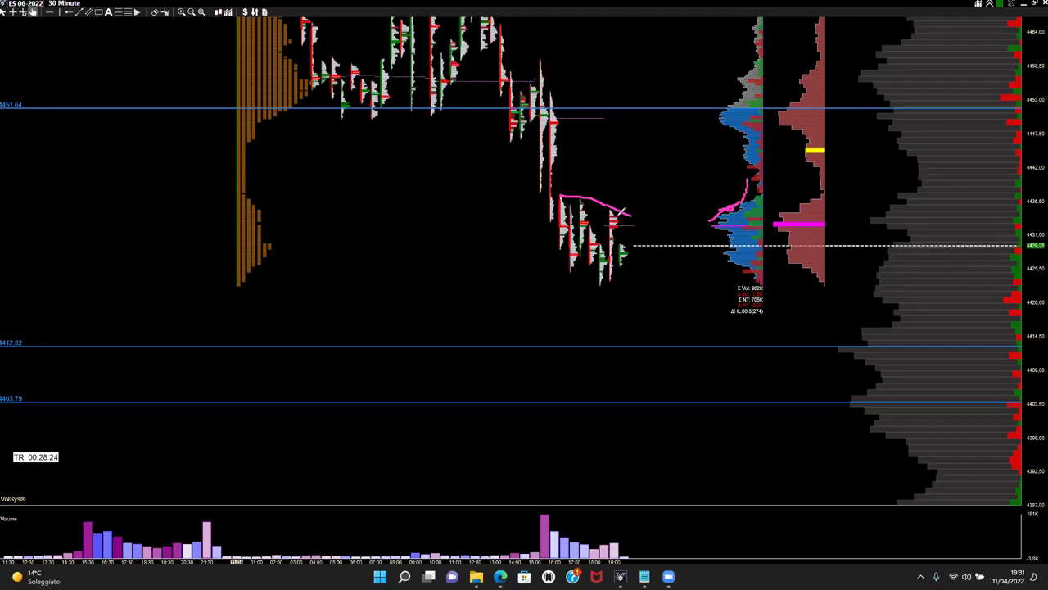
{"action": "mouse_move", "coordinate": [616, 205]}
{"action": "left_mouse_down"}
{"action": "mouse_move", "coordinate": [606, 211]}
{"action": "mouse_move", "coordinate": [616, 208]}
{"action": "left_mouse_up"}
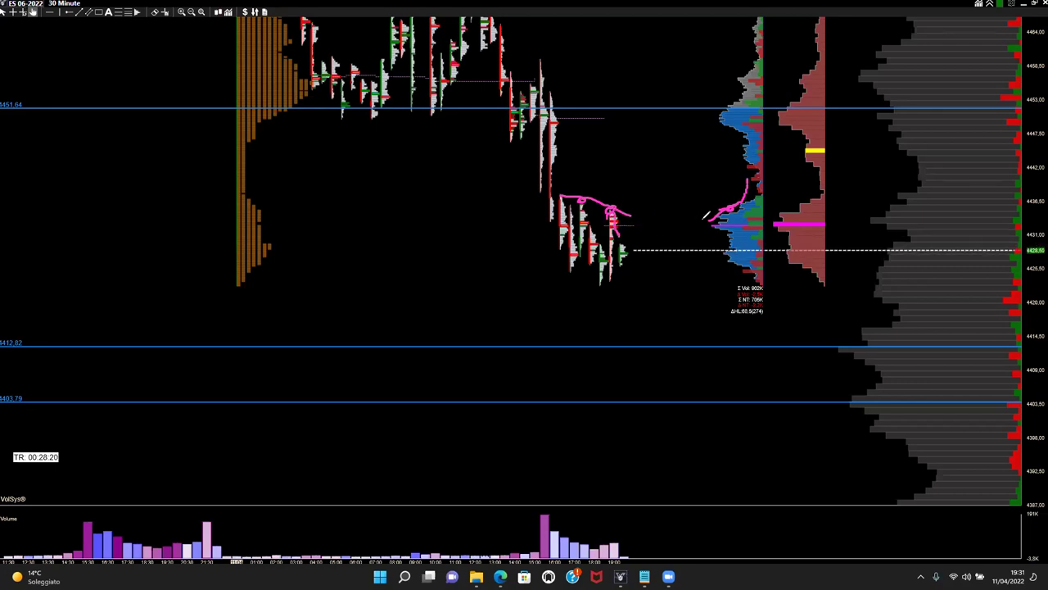
{"action": "left_click_drag", "start_coordinate": [593, 259], "coordinate": [704, 244]}
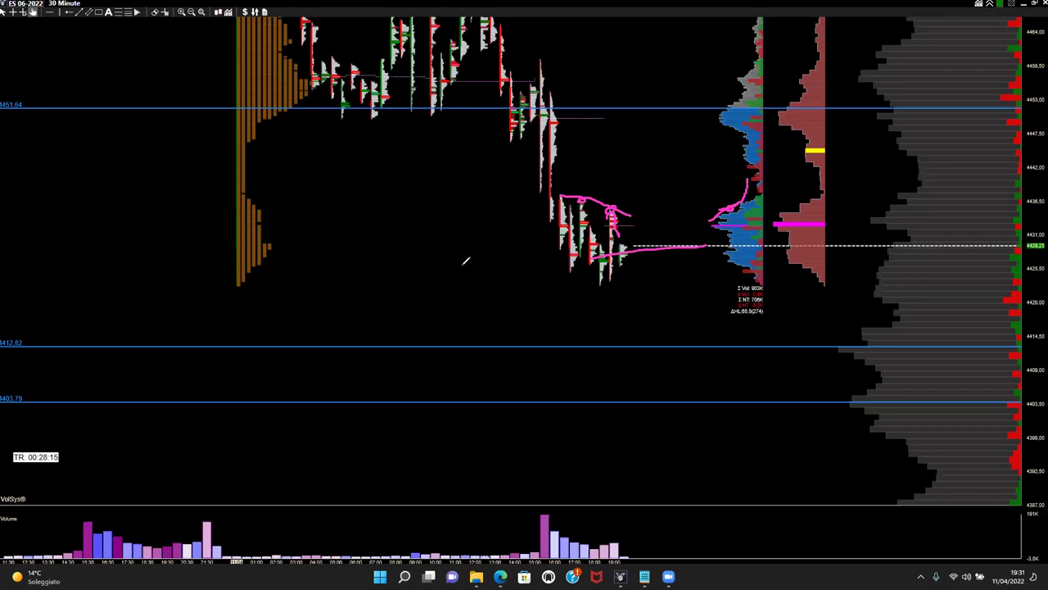
Clear the markup, bracket the blue profile's lower lobe, and handwrite DISTRIBUTION below the latest bars
{"action": "key", "text": "e"}
{"action": "mouse_move", "coordinate": [727, 206]}
{"action": "left_mouse_down"}
{"action": "mouse_move", "coordinate": [719, 253]}
{"action": "mouse_move", "coordinate": [739, 264]}
{"action": "left_mouse_up"}
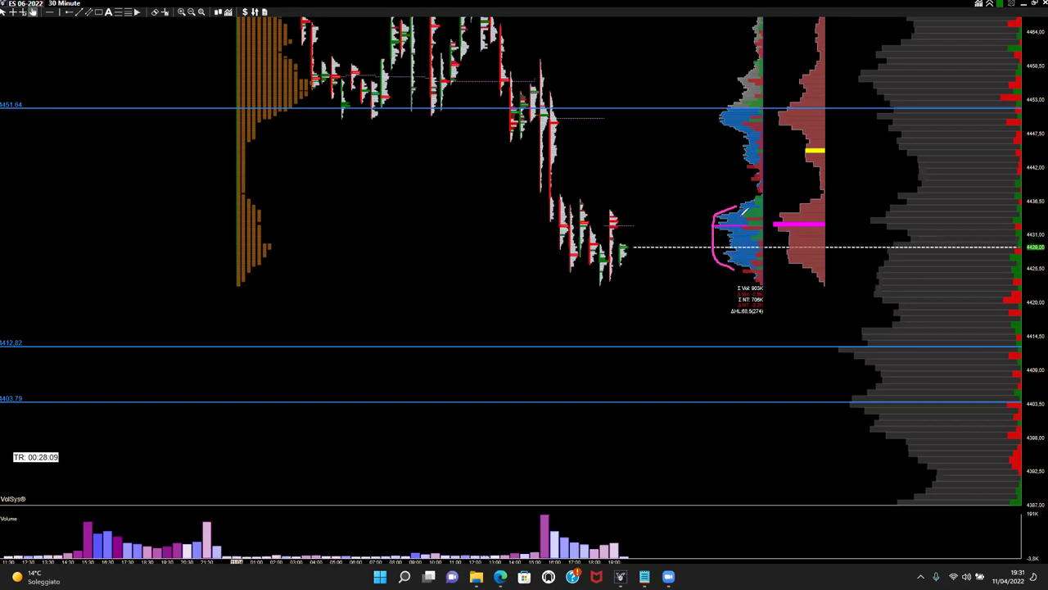
{"action": "mouse_move", "coordinate": [744, 204]}
{"action": "left_mouse_down"}
{"action": "mouse_move", "coordinate": [718, 211]}
{"action": "mouse_move", "coordinate": [739, 265]}
{"action": "left_mouse_up"}
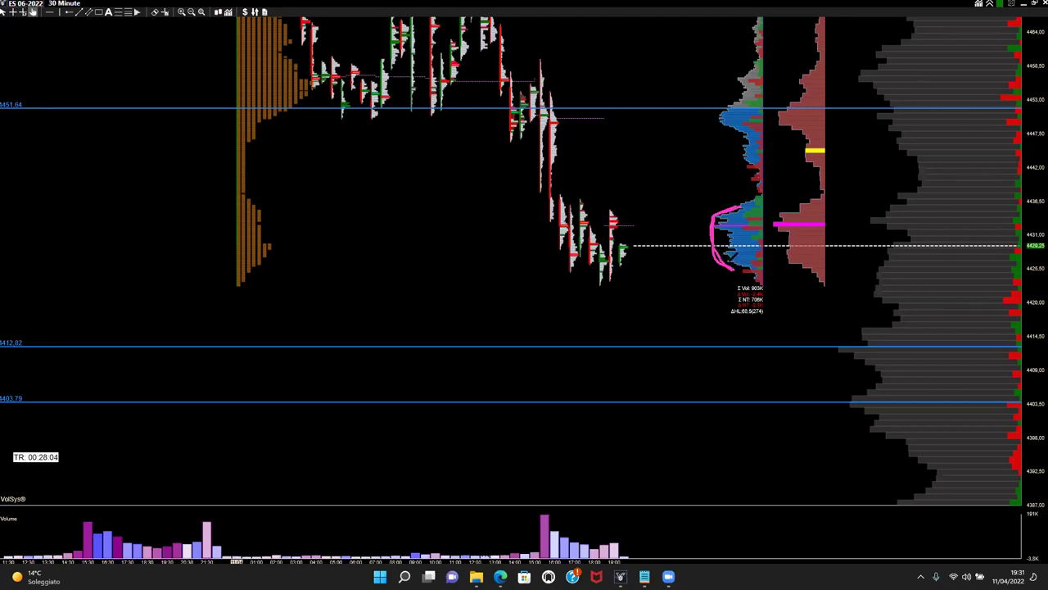
{"action": "mouse_move", "coordinate": [742, 205]}
{"action": "left_mouse_down"}
{"action": "mouse_move", "coordinate": [719, 215]}
{"action": "mouse_move", "coordinate": [713, 237]}
{"action": "mouse_move", "coordinate": [736, 270]}
{"action": "left_mouse_up"}
{"action": "mouse_move", "coordinate": [601, 302]}
{"action": "left_mouse_down"}
{"action": "mouse_move", "coordinate": [602, 317]}
{"action": "mouse_move", "coordinate": [642, 296]}
{"action": "mouse_move", "coordinate": [635, 317]}
{"action": "mouse_move", "coordinate": [691, 302]}
{"action": "mouse_move", "coordinate": [684, 316]}
{"action": "mouse_move", "coordinate": [701, 305]}
{"action": "mouse_move", "coordinate": [711, 317]}
{"action": "left_mouse_up"}
{"action": "mouse_move", "coordinate": [711, 303]}
{"action": "left_mouse_down"}
{"action": "mouse_move", "coordinate": [720, 317]}
{"action": "mouse_move", "coordinate": [721, 303]}
{"action": "left_mouse_up"}
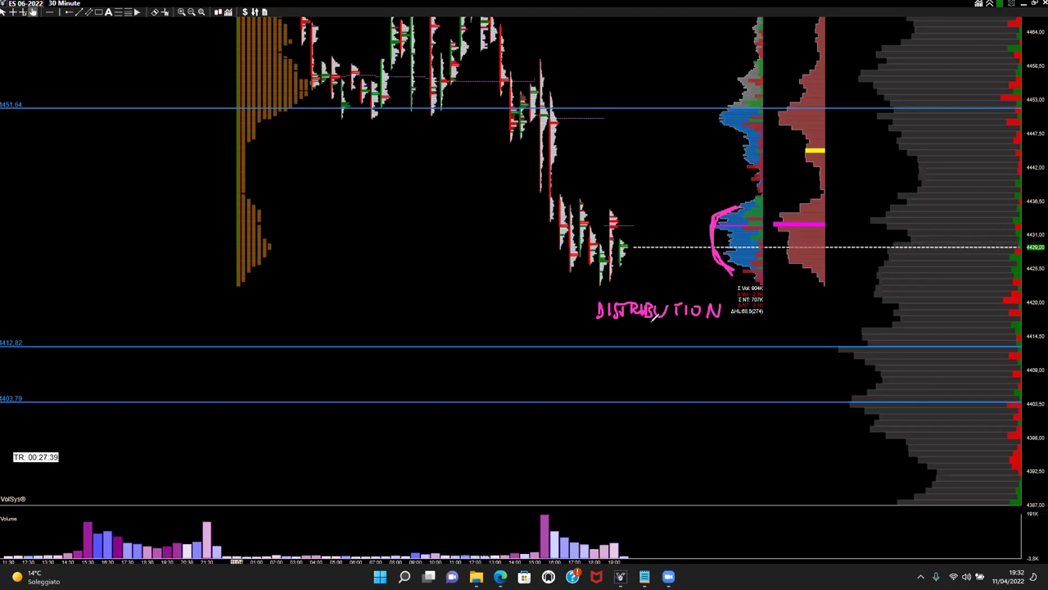
Underline DISTRIBUTION and draw pink top and bottom lines around the recent range
{"action": "left_click_drag", "start_coordinate": [595, 326], "coordinate": [613, 326]}
{"action": "left_click_drag", "start_coordinate": [711, 321], "coordinate": [724, 322]}
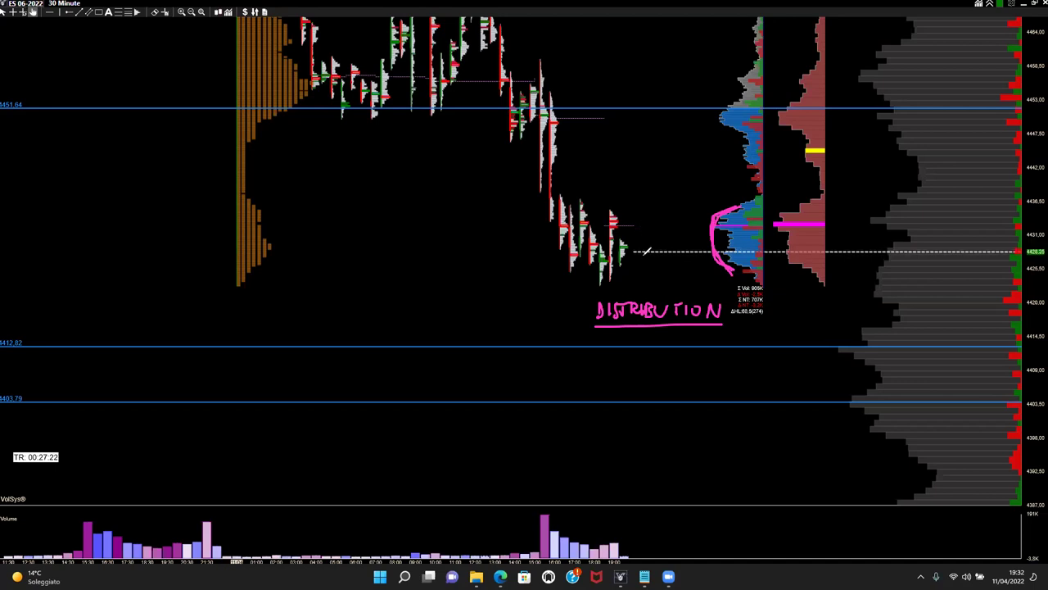
{"action": "left_click_drag", "start_coordinate": [561, 196], "coordinate": [709, 208]}
{"action": "left_click_drag", "start_coordinate": [569, 276], "coordinate": [767, 276]}
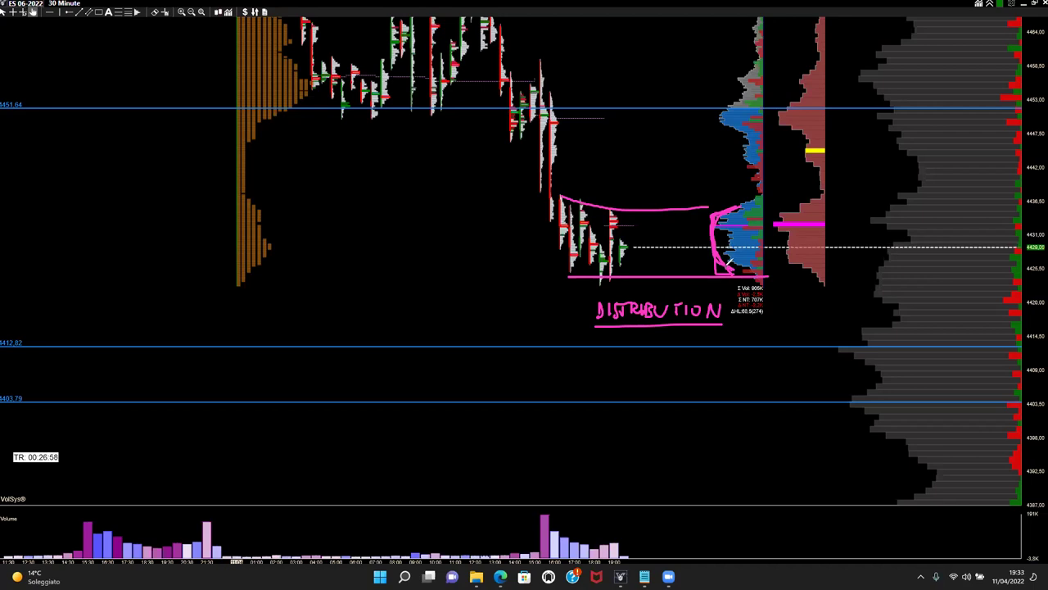
Write (AUCTION) in pink above the top line and select the profile bracket
{"action": "left_click_drag", "start_coordinate": [621, 199], "coordinate": [685, 187]}
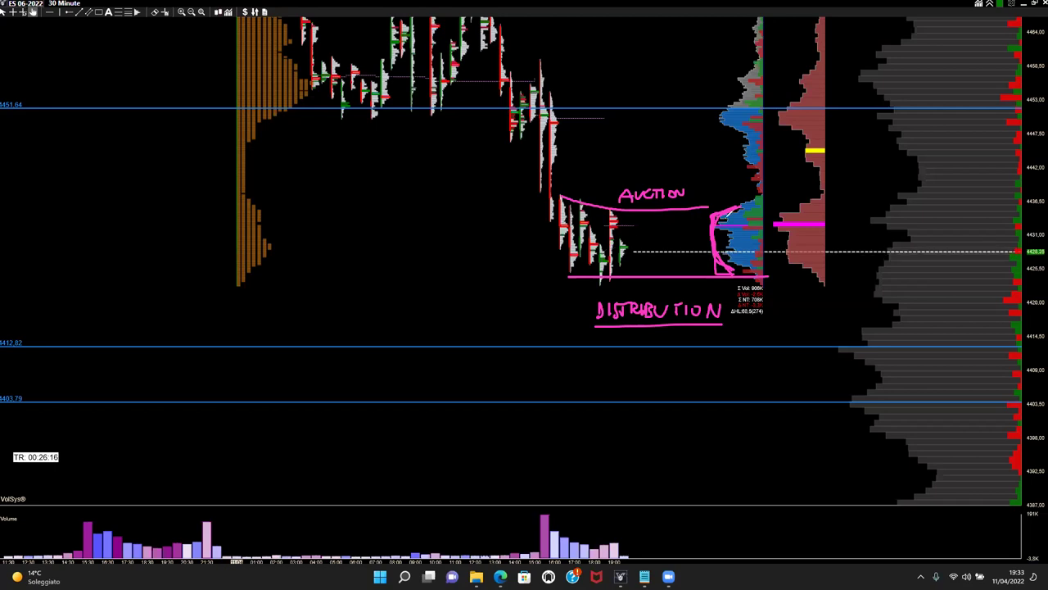
{"action": "left_click_drag", "start_coordinate": [624, 184], "coordinate": [620, 205]}
{"action": "left_click_drag", "start_coordinate": [692, 181], "coordinate": [689, 203]}
{"action": "left_click", "coordinate": [728, 209]}
Delete the bracket, clear all annotations, and loop pink curves around the profile's lower lobe
{"action": "key", "text": "Delete"}
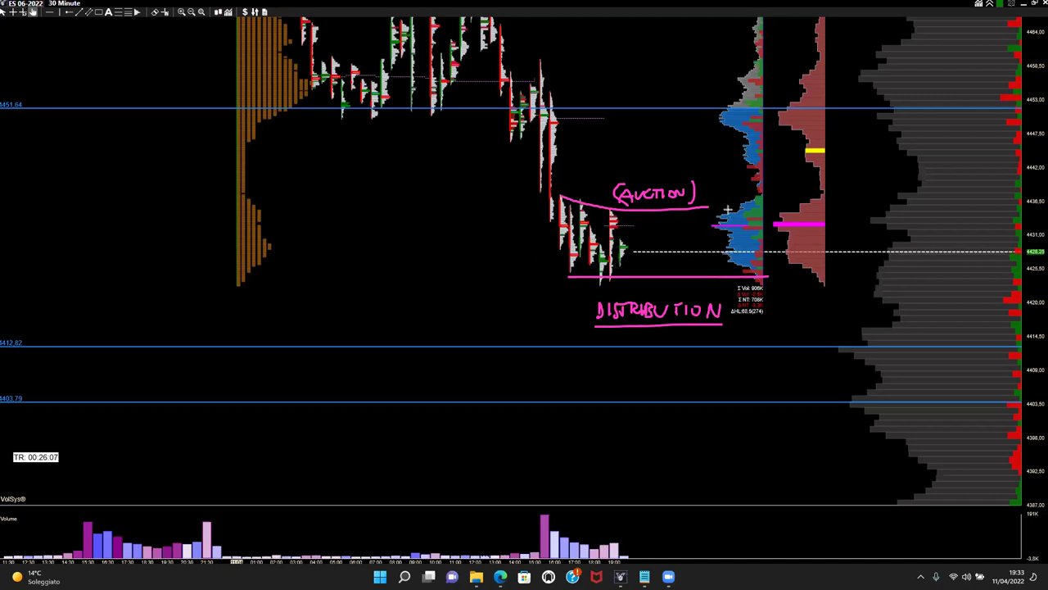
{"action": "left_click_drag", "start_coordinate": [712, 210], "coordinate": [714, 270]}
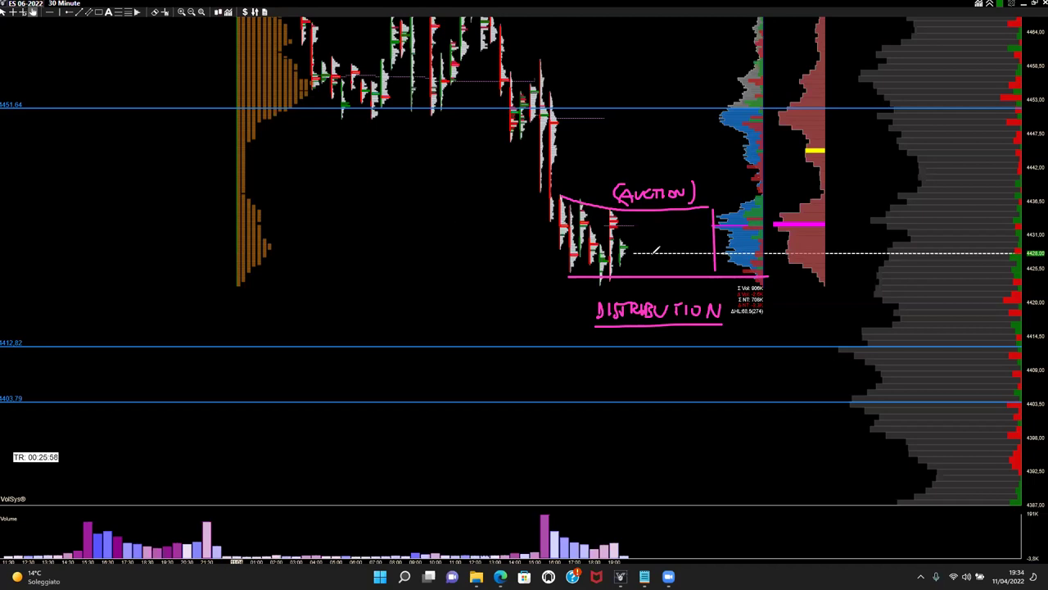
{"action": "key", "text": "Escape"}
{"action": "mouse_move", "coordinate": [742, 202]}
{"action": "left_mouse_down"}
{"action": "mouse_move", "coordinate": [714, 211]}
{"action": "mouse_move", "coordinate": [709, 236]}
{"action": "mouse_move", "coordinate": [718, 254]}
{"action": "mouse_move", "coordinate": [769, 285]}
{"action": "left_mouse_up"}
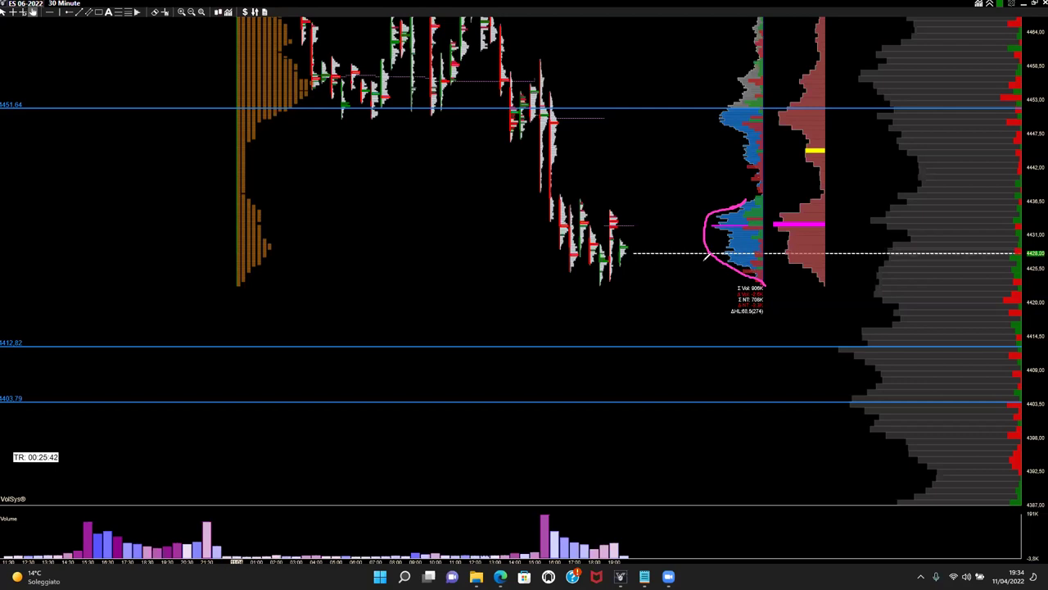
{"action": "left_click_drag", "start_coordinate": [716, 221], "coordinate": [728, 241]}
{"action": "mouse_move", "coordinate": [733, 257]}
{"action": "left_mouse_down"}
{"action": "mouse_move", "coordinate": [701, 226]}
{"action": "mouse_move", "coordinate": [716, 211]}
{"action": "left_mouse_up"}
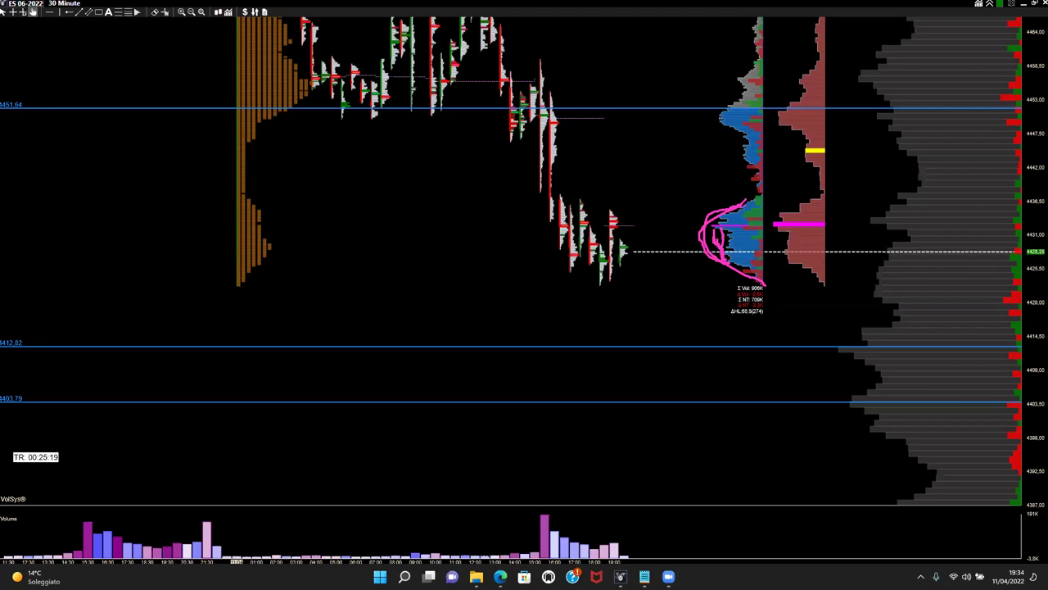
Draw pink lines along the recent bars' lows and tops, extending them to the profile
{"action": "left_click_drag", "start_coordinate": [624, 268], "coordinate": [568, 269]}
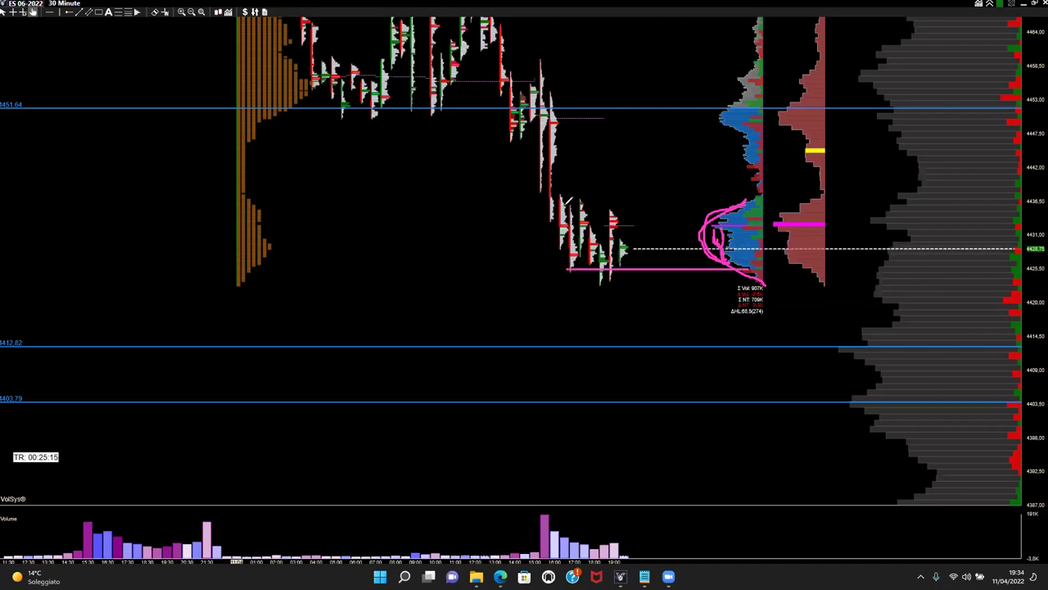
{"action": "left_click_drag", "start_coordinate": [561, 197], "coordinate": [683, 216]}
{"action": "left_click_drag", "start_coordinate": [769, 214], "coordinate": [766, 216]}
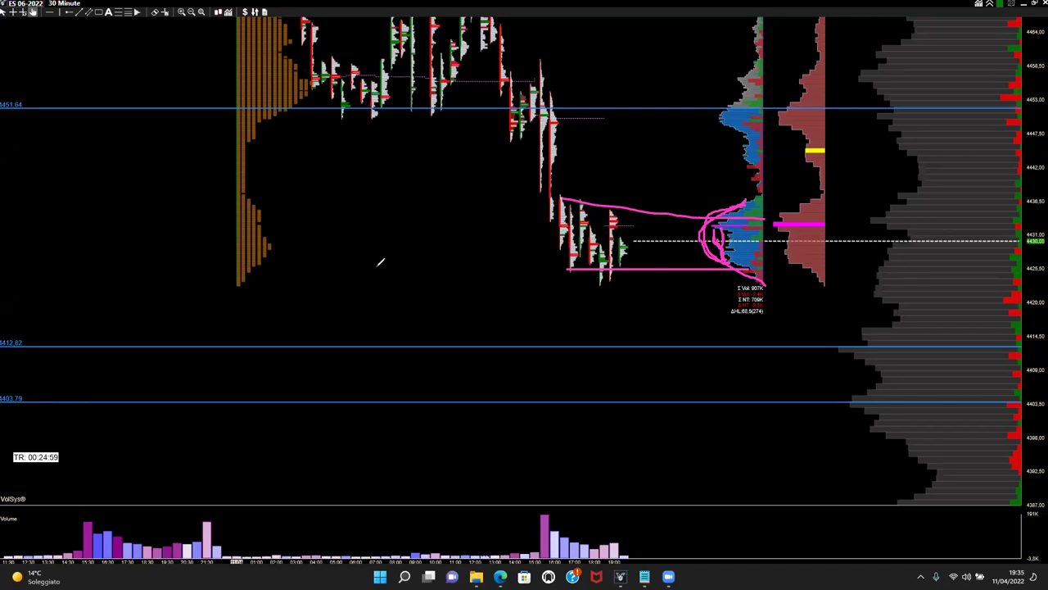
Clear and redraw pink bottom and top lines to the profile with a curve around its lower lobe, then clear again
{"action": "key", "text": "e"}
{"action": "left_click_drag", "start_coordinate": [569, 268], "coordinate": [760, 262]}
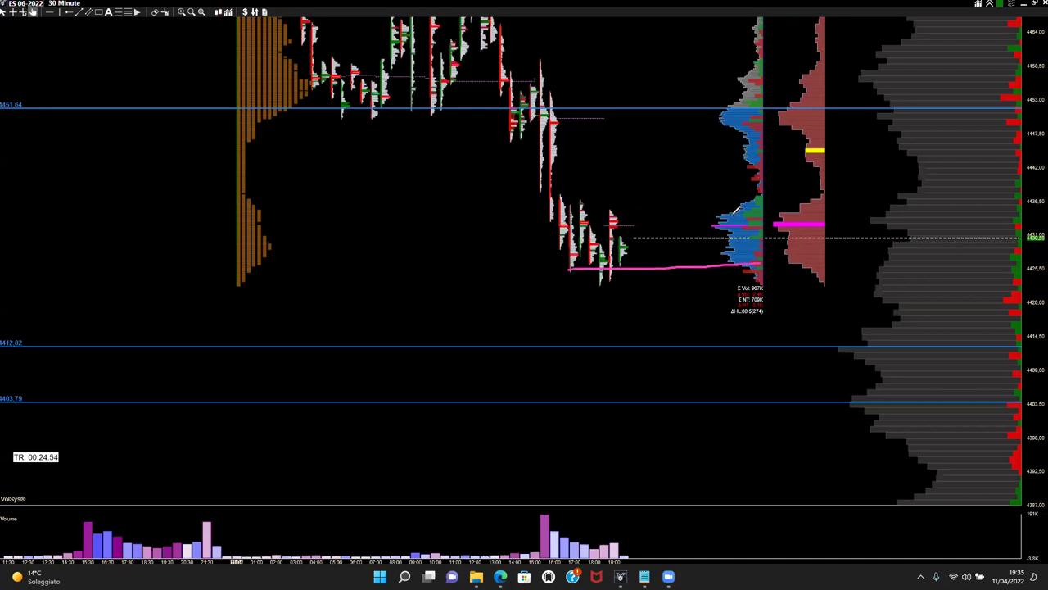
{"action": "mouse_move", "coordinate": [739, 204]}
{"action": "left_mouse_down"}
{"action": "mouse_move", "coordinate": [699, 219]}
{"action": "mouse_move", "coordinate": [709, 279]}
{"action": "mouse_move", "coordinate": [733, 282]}
{"action": "left_mouse_up"}
{"action": "left_click_drag", "start_coordinate": [574, 201], "coordinate": [759, 203]}
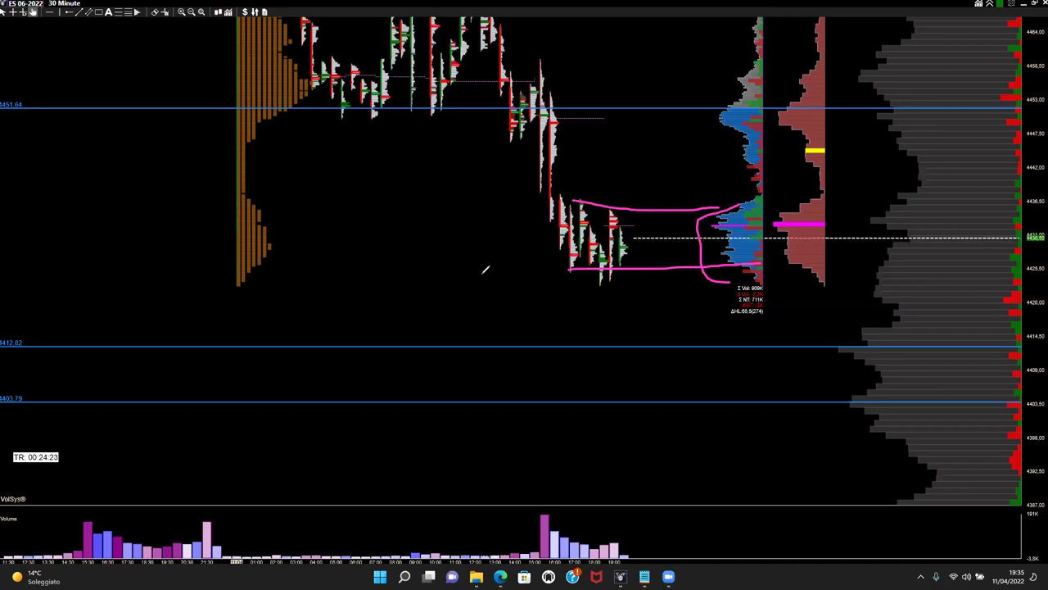
{"action": "key", "text": "Delete"}
Draw a pink line under the recent lows, a small curl, a label, and lines toward the profile
{"action": "mouse_move", "coordinate": [568, 271]}
{"action": "left_mouse_down"}
{"action": "mouse_move", "coordinate": [646, 271]}
{"action": "mouse_move", "coordinate": [598, 267]}
{"action": "mouse_move", "coordinate": [593, 289]}
{"action": "mouse_move", "coordinate": [607, 276]}
{"action": "left_mouse_up"}
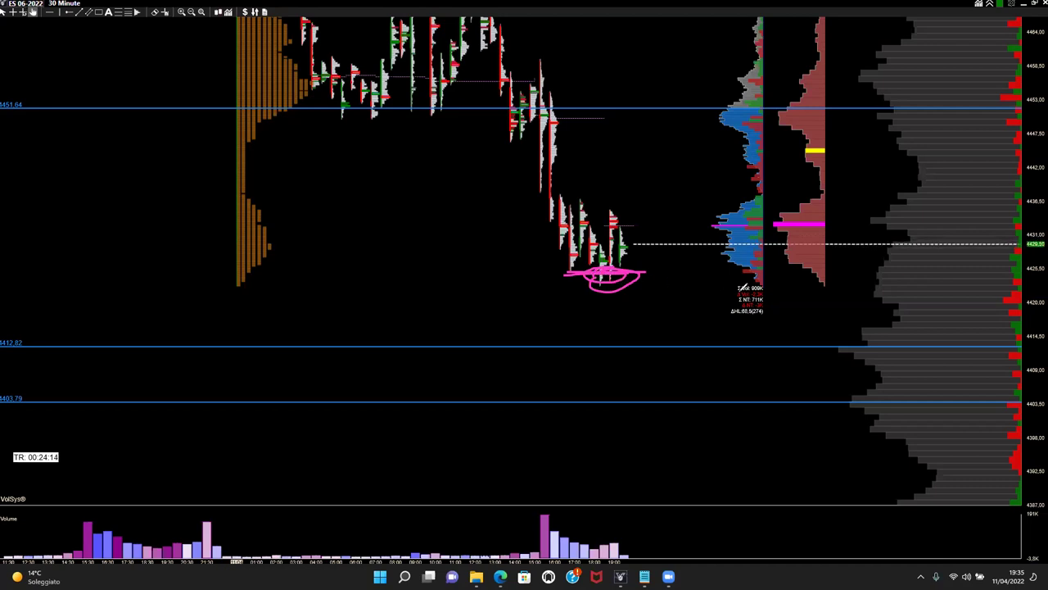
{"action": "mouse_move", "coordinate": [752, 277]}
{"action": "left_mouse_down"}
{"action": "mouse_move", "coordinate": [759, 292]}
{"action": "mouse_move", "coordinate": [773, 288]}
{"action": "mouse_move", "coordinate": [747, 272]}
{"action": "mouse_move", "coordinate": [757, 283]}
{"action": "left_mouse_up"}
{"action": "left_click_drag", "start_coordinate": [645, 283], "coordinate": [673, 293]}
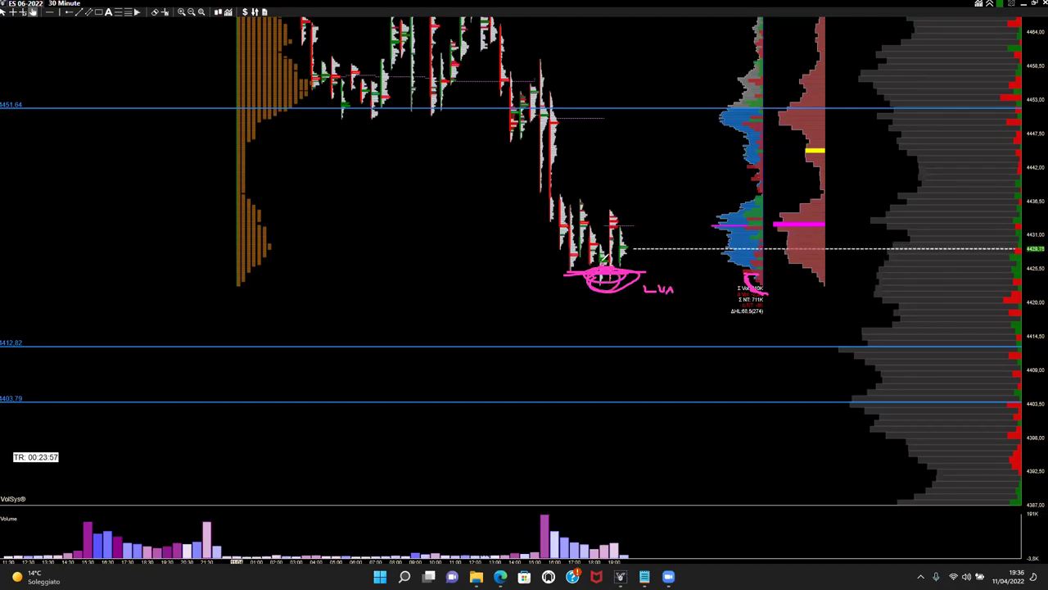
{"action": "left_click_drag", "start_coordinate": [606, 263], "coordinate": [733, 262]}
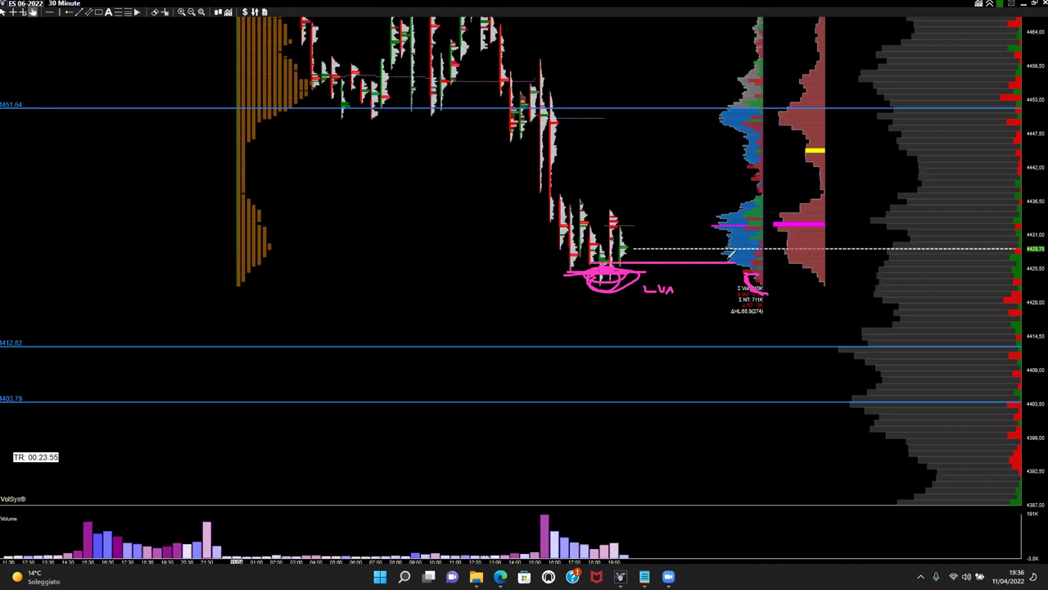
{"action": "left_click_drag", "start_coordinate": [602, 260], "coordinate": [726, 258]}
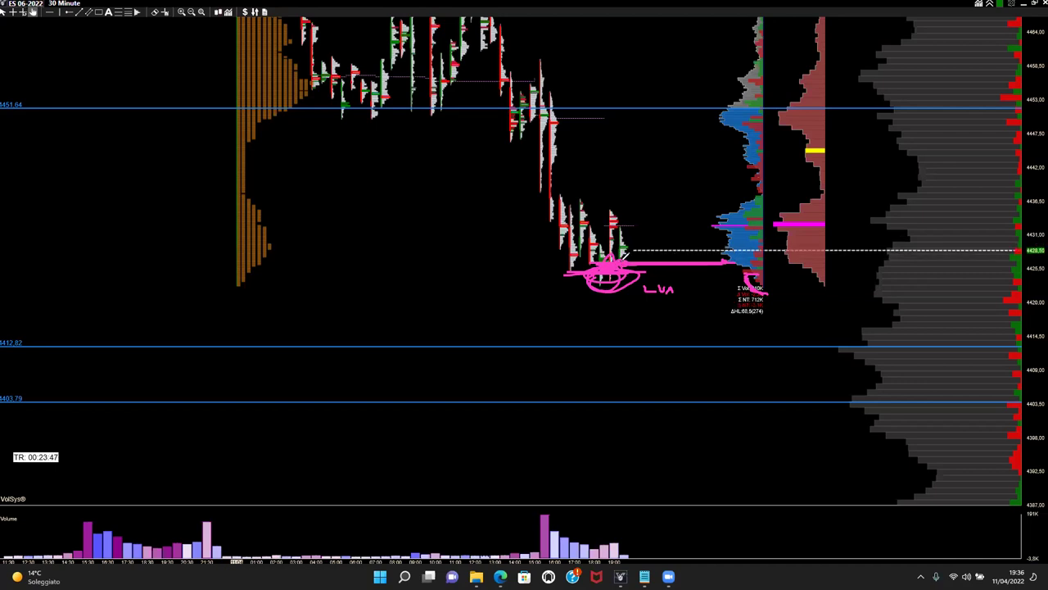
{"action": "left_click_drag", "start_coordinate": [613, 258], "coordinate": [735, 256]}
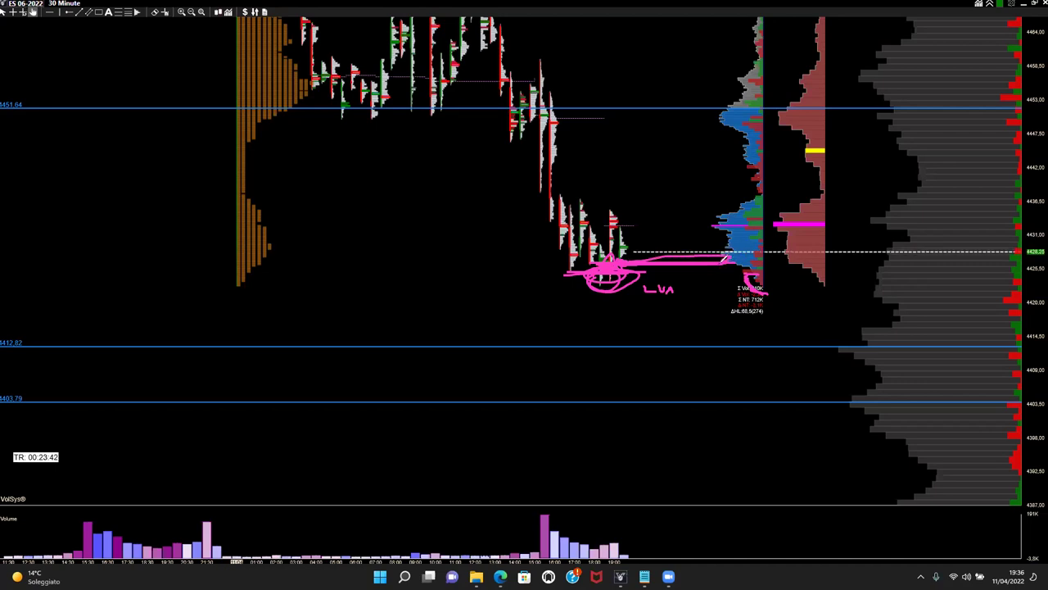
Bracket the value area, circle the ΣVol label, and add a connecting line and peak near the last candles
{"action": "mouse_move", "coordinate": [741, 207]}
{"action": "left_mouse_down"}
{"action": "mouse_move", "coordinate": [711, 242]}
{"action": "mouse_move", "coordinate": [719, 262]}
{"action": "mouse_move", "coordinate": [735, 261]}
{"action": "left_mouse_up"}
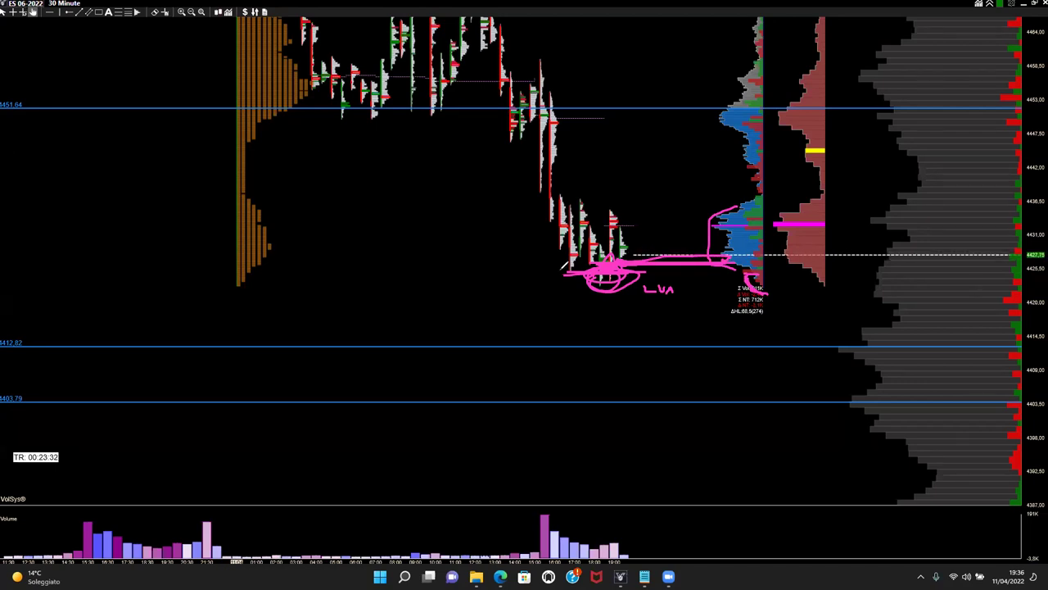
{"action": "left_click_drag", "start_coordinate": [760, 269], "coordinate": [742, 287]}
{"action": "left_click_drag", "start_coordinate": [624, 274], "coordinate": [755, 272]}
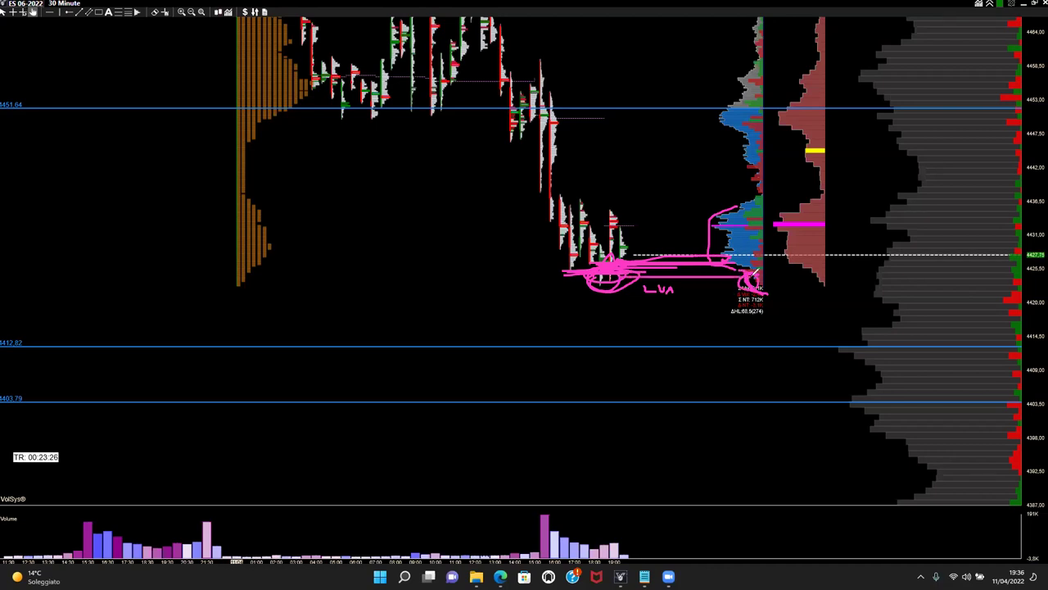
{"action": "mouse_move", "coordinate": [631, 259]}
{"action": "left_mouse_down"}
{"action": "mouse_move", "coordinate": [679, 239]}
{"action": "mouse_move", "coordinate": [723, 251]}
{"action": "left_mouse_up"}
{"action": "mouse_move", "coordinate": [742, 204]}
{"action": "left_mouse_down"}
{"action": "mouse_move", "coordinate": [714, 209]}
{"action": "mouse_move", "coordinate": [725, 214]}
{"action": "mouse_move", "coordinate": [702, 226]}
{"action": "mouse_move", "coordinate": [719, 227]}
{"action": "mouse_move", "coordinate": [719, 261]}
{"action": "left_mouse_up"}
Erase the pink drawings, sketch a quick line across the latest lows, then erase everything again
{"action": "key", "text": "e"}
{"action": "left_click_drag", "start_coordinate": [568, 267], "coordinate": [782, 267]}
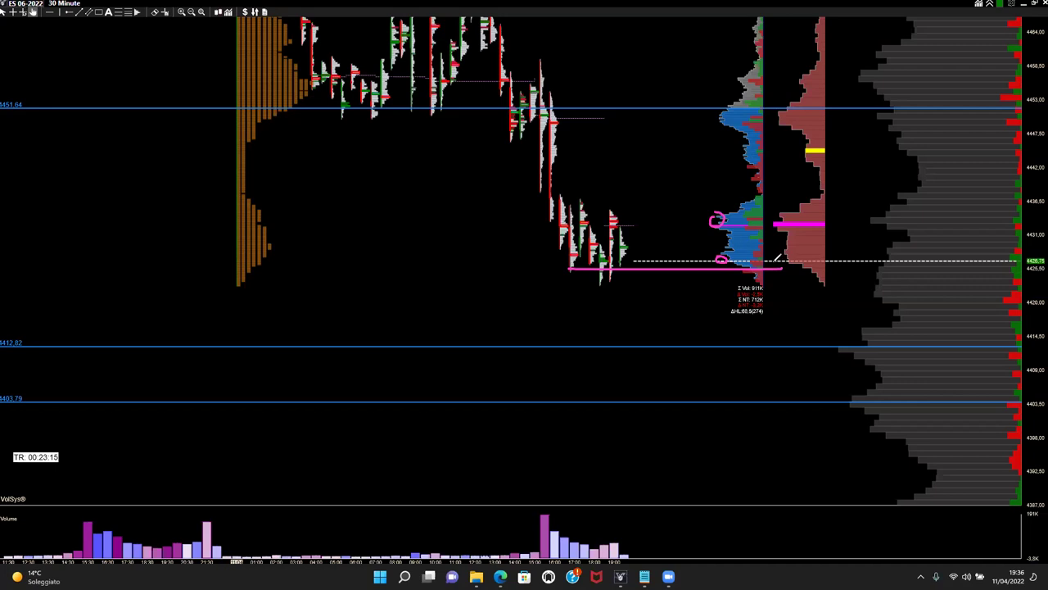
{"action": "key", "text": "Escape"}
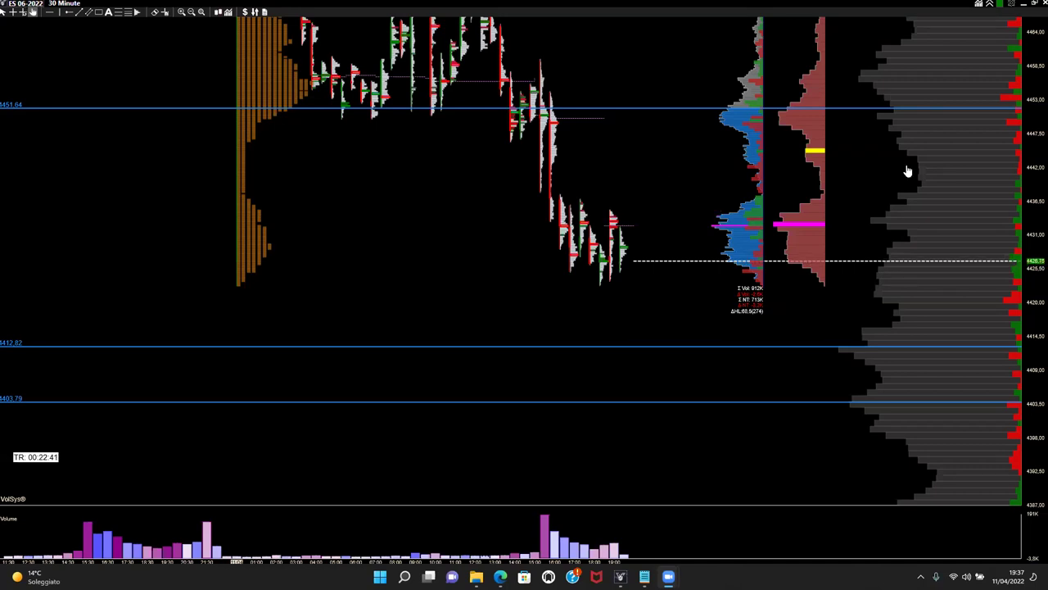
Scroll the price axis up and trace the lower blue volume profile's outline with a pink freehand line
{"action": "scroll", "coordinate": [1036, 235], "scroll_direction": "up", "scroll_amount": 2}
{"action": "scroll", "coordinate": [1036, 281], "scroll_direction": "up", "scroll_amount": 6}
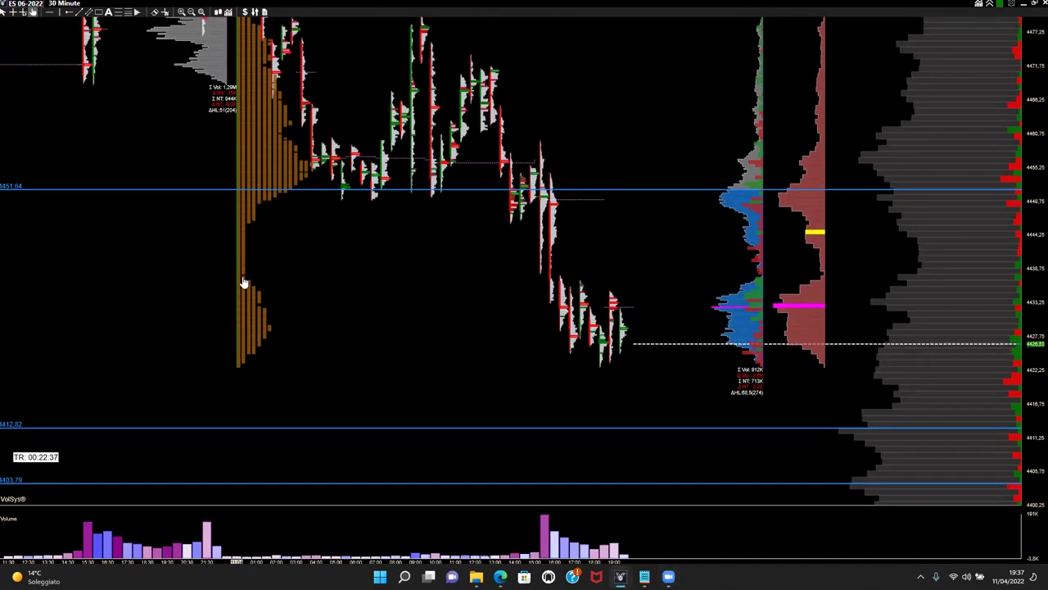
{"action": "mouse_move", "coordinate": [750, 281]}
{"action": "left_mouse_down"}
{"action": "mouse_move", "coordinate": [726, 335]}
{"action": "mouse_move", "coordinate": [749, 349]}
{"action": "left_mouse_up"}
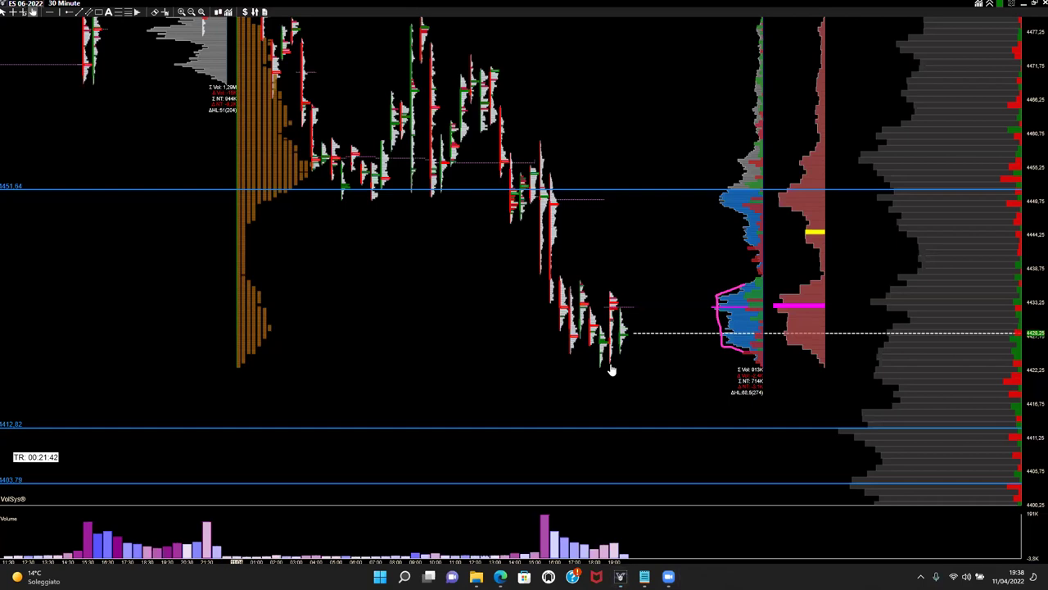
Compress the bars, then draw pink lines under the latest candles' lows and outline the lower profile
{"action": "scroll", "coordinate": [620, 368], "scroll_direction": "down", "scroll_amount": 1}
{"action": "scroll", "coordinate": [620, 369], "scroll_direction": "down", "scroll_amount": 1}
{"action": "scroll", "coordinate": [620, 369], "scroll_direction": "up", "scroll_amount": 1}
{"action": "scroll", "coordinate": [620, 369], "scroll_direction": "down", "scroll_amount": 2}
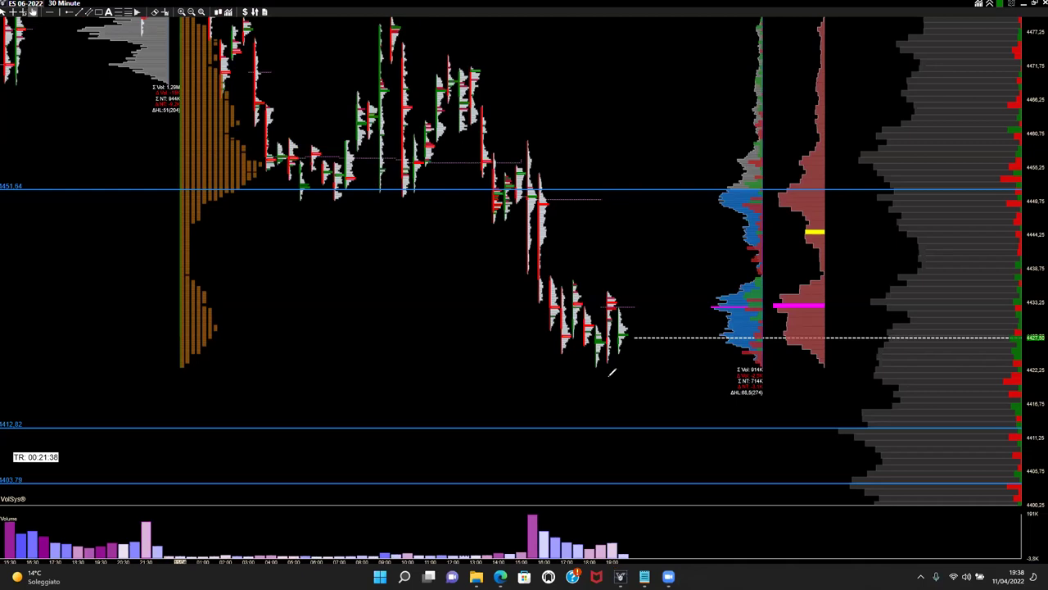
{"action": "left_click_drag", "start_coordinate": [636, 352], "coordinate": [774, 354]}
{"action": "mouse_move", "coordinate": [741, 291]}
{"action": "left_mouse_down"}
{"action": "mouse_move", "coordinate": [736, 358]}
{"action": "mouse_move", "coordinate": [781, 351]}
{"action": "left_mouse_up"}
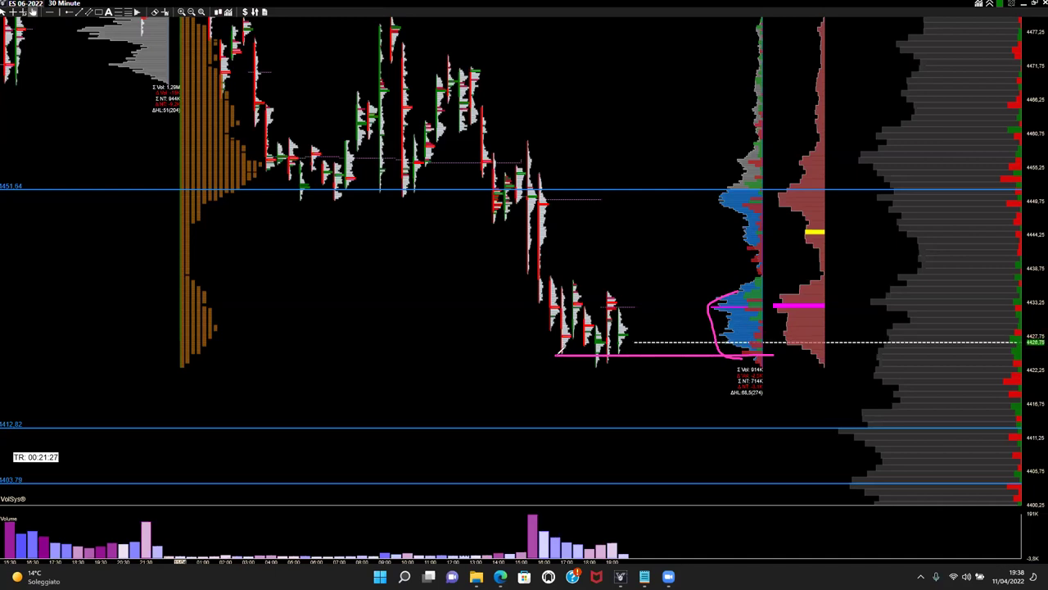
{"action": "left_click_drag", "start_coordinate": [561, 352], "coordinate": [665, 351]}
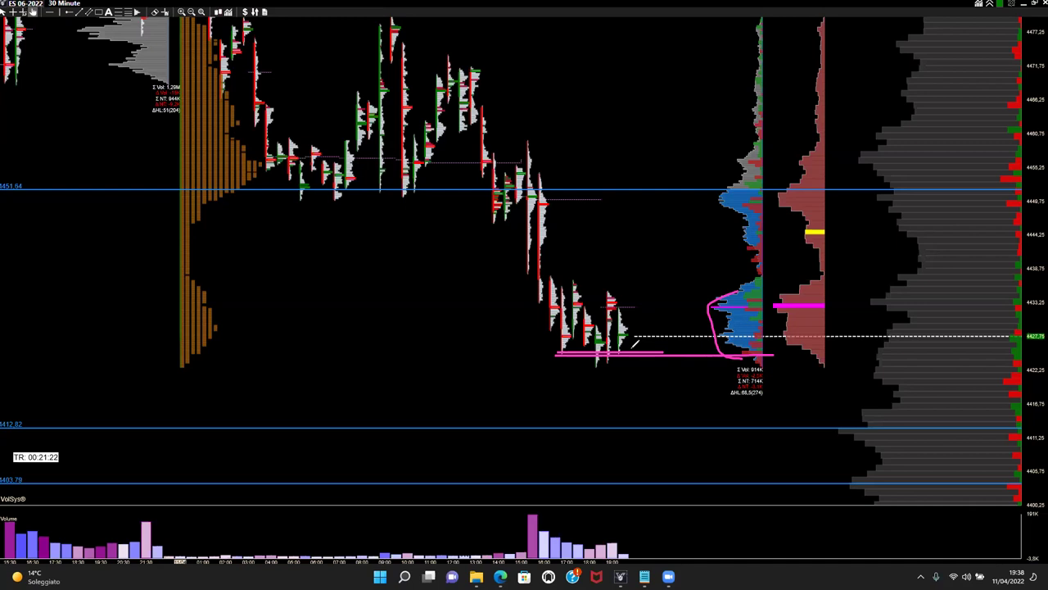
Circle the last candles' lows, retrace the profile outline, and add a top stroke and zigzag toward the profile
{"action": "mouse_move", "coordinate": [619, 344]}
{"action": "left_mouse_down"}
{"action": "mouse_move", "coordinate": [598, 351]}
{"action": "mouse_move", "coordinate": [596, 366]}
{"action": "mouse_move", "coordinate": [620, 359]}
{"action": "left_mouse_up"}
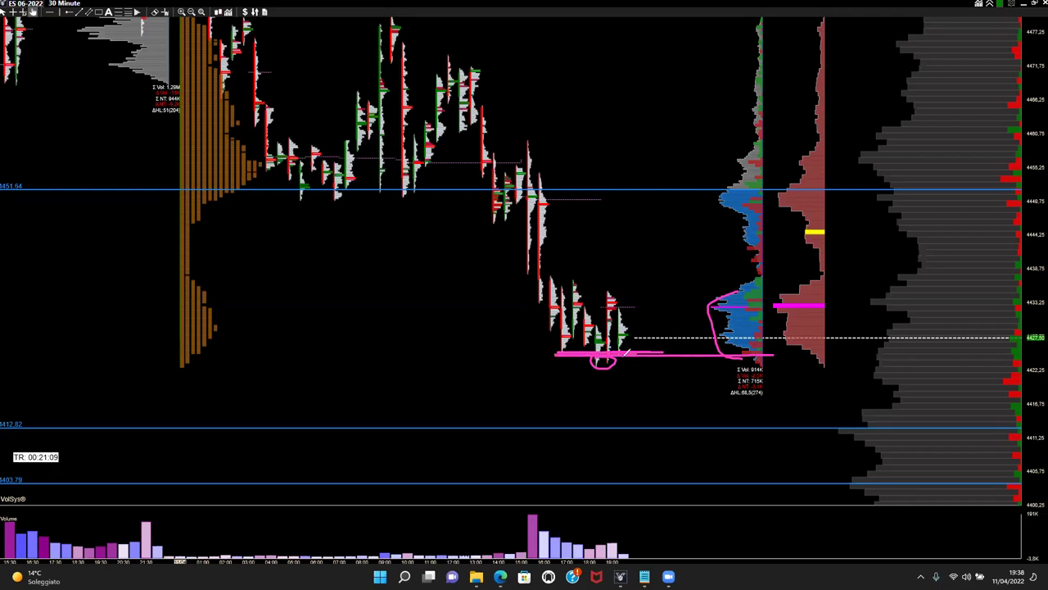
{"action": "mouse_move", "coordinate": [606, 358]}
{"action": "left_mouse_down"}
{"action": "mouse_move", "coordinate": [596, 352]}
{"action": "mouse_move", "coordinate": [609, 372]}
{"action": "mouse_move", "coordinate": [593, 362]}
{"action": "left_mouse_up"}
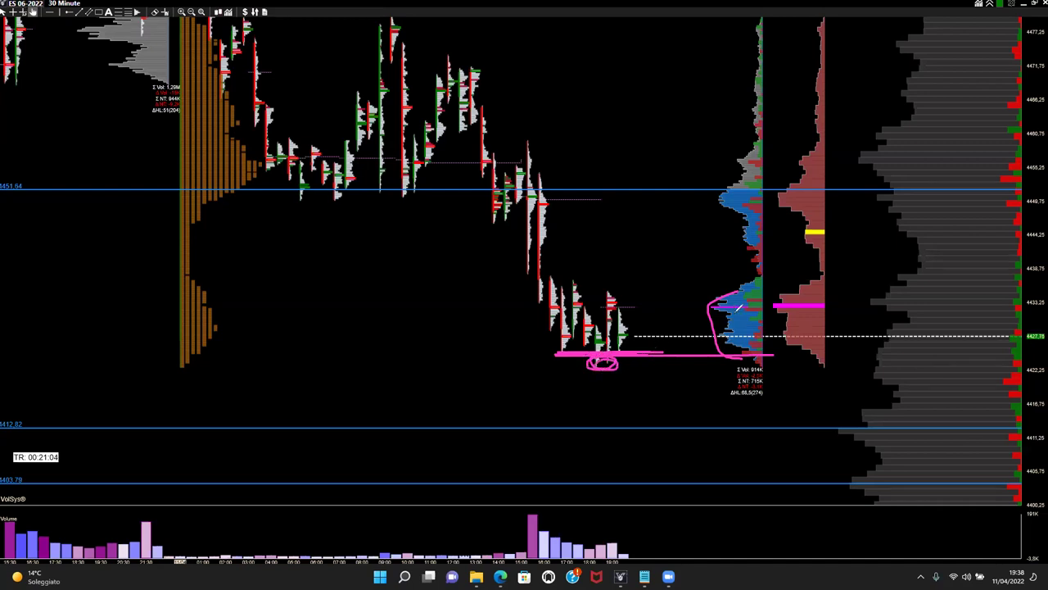
{"action": "mouse_move", "coordinate": [731, 284]}
{"action": "left_mouse_down"}
{"action": "mouse_move", "coordinate": [709, 326]}
{"action": "mouse_move", "coordinate": [731, 351]}
{"action": "left_mouse_up"}
{"action": "left_click_drag", "start_coordinate": [561, 278], "coordinate": [652, 299]}
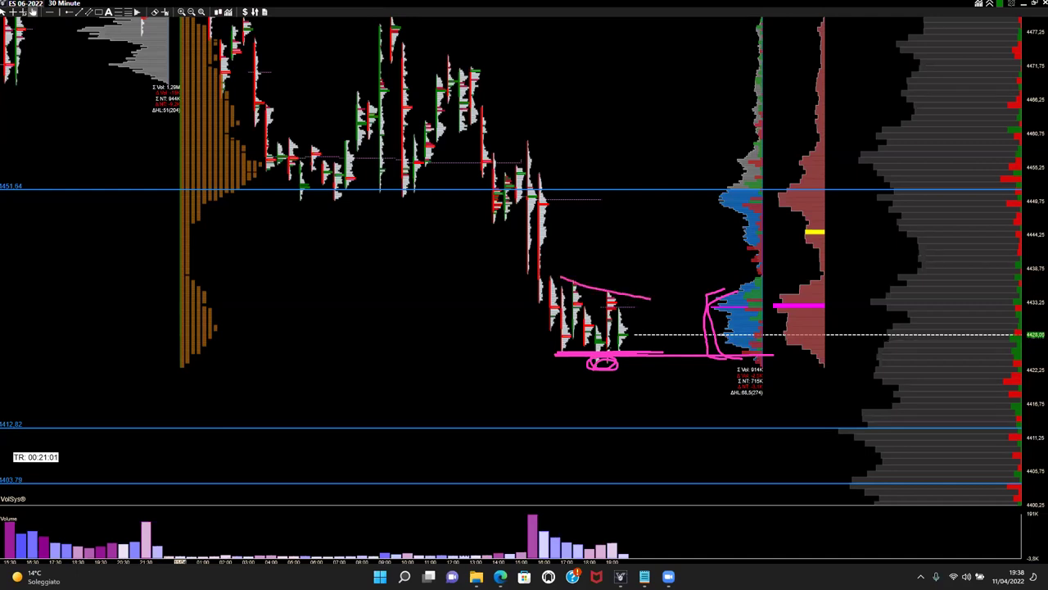
{"action": "left_click_drag", "start_coordinate": [631, 351], "coordinate": [694, 348]}
{"action": "mouse_move", "coordinate": [630, 336]}
{"action": "left_mouse_down"}
{"action": "mouse_move", "coordinate": [655, 305]}
{"action": "mouse_move", "coordinate": [669, 336]}
{"action": "mouse_move", "coordinate": [693, 326]}
{"action": "mouse_move", "coordinate": [708, 297]}
{"action": "mouse_move", "coordinate": [719, 334]}
{"action": "left_mouse_up"}
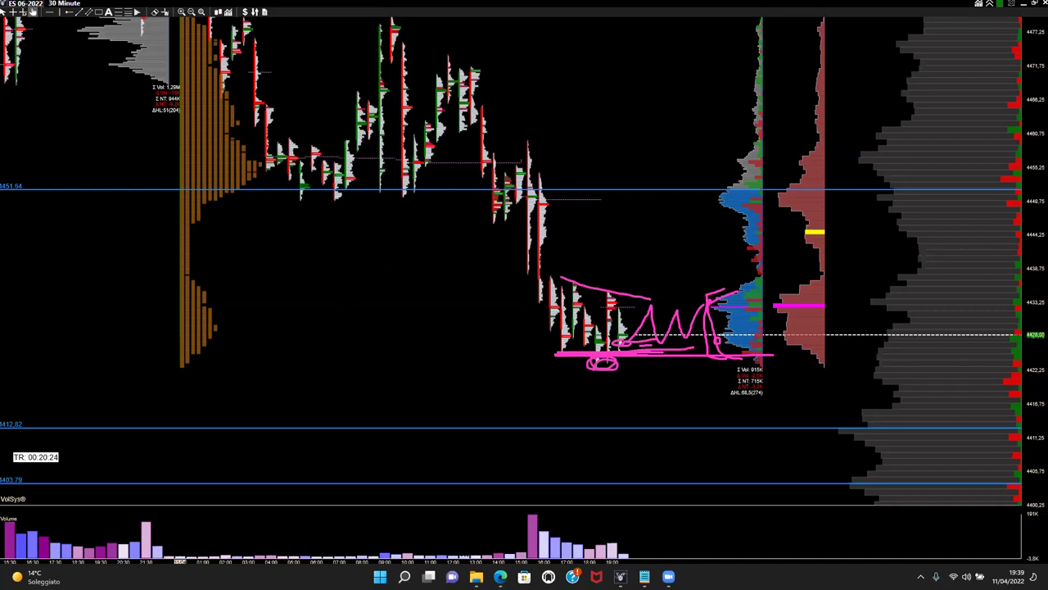
Clear the markup, sketch a pink line under the latest lows and a curve along the blue profile, then erase them
{"action": "key", "text": "Escape"}
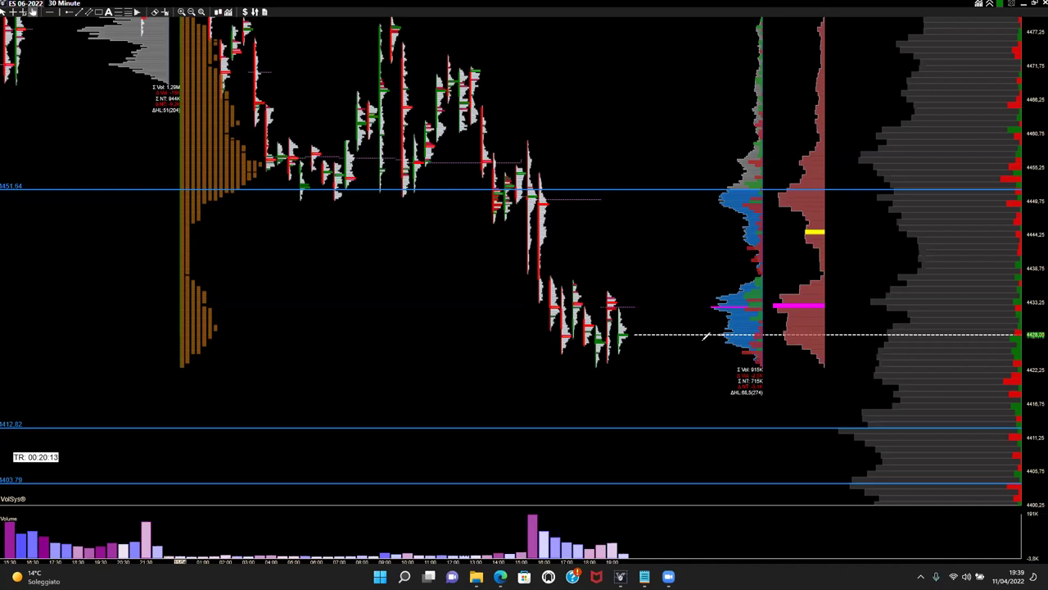
{"action": "left_click_drag", "start_coordinate": [550, 350], "coordinate": [786, 350]}
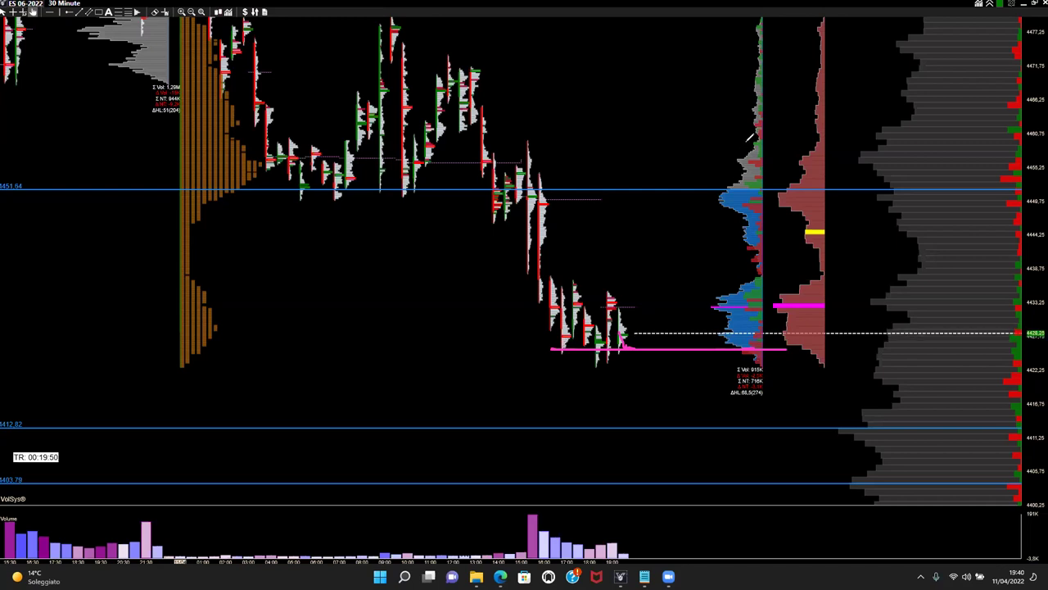
{"action": "mouse_move", "coordinate": [742, 149]}
{"action": "left_mouse_down"}
{"action": "mouse_move", "coordinate": [725, 175]}
{"action": "mouse_move", "coordinate": [754, 258]}
{"action": "mouse_move", "coordinate": [718, 321]}
{"action": "mouse_move", "coordinate": [717, 350]}
{"action": "left_mouse_up"}
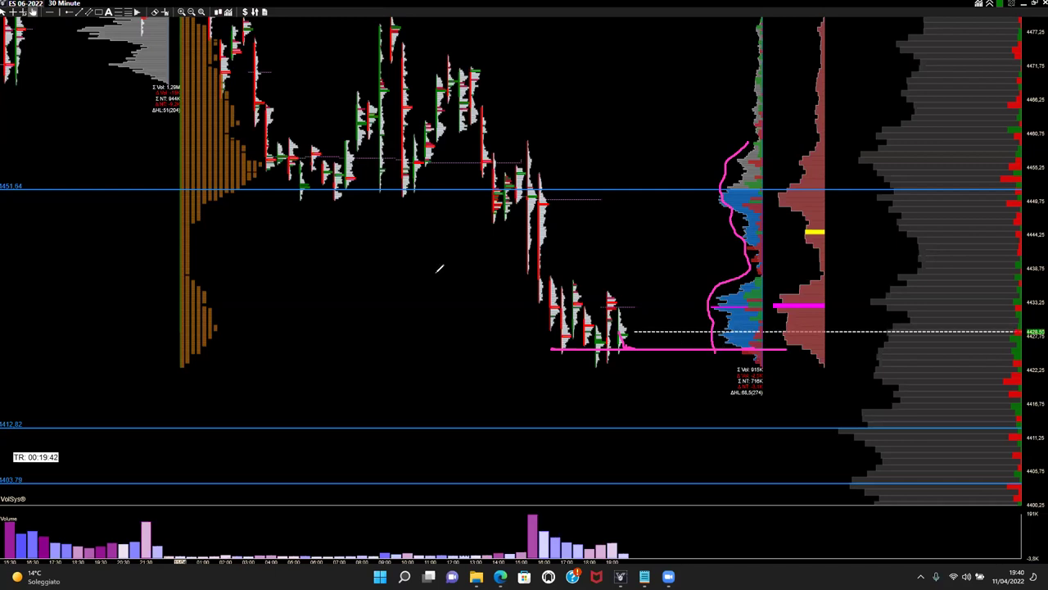
{"action": "key", "text": "Delete"}
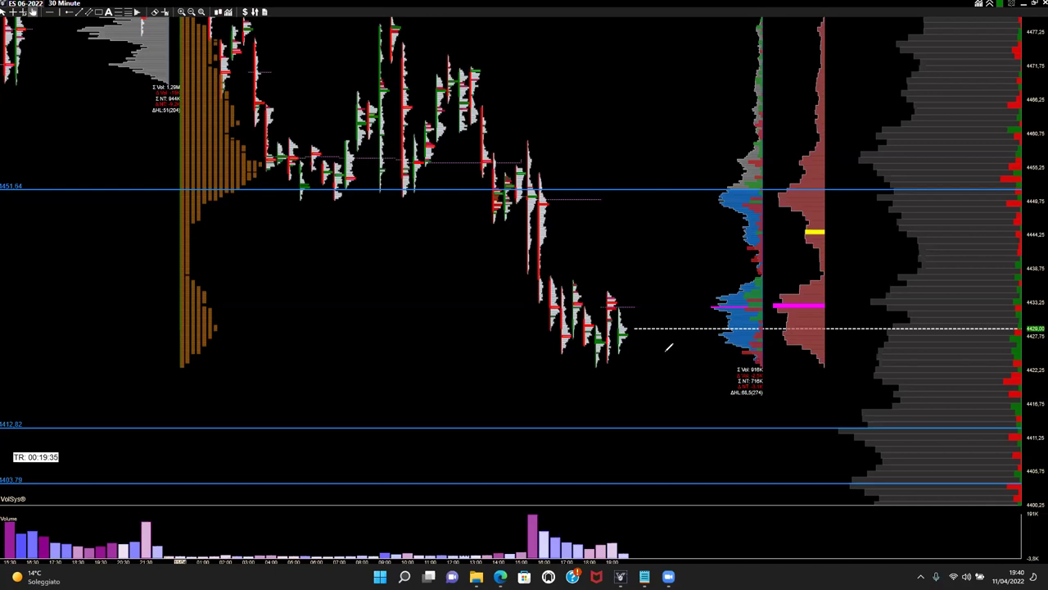
Sketch pink lines, circles and a bracket near the value area below the recent bars
{"action": "mouse_move", "coordinate": [620, 324]}
{"action": "left_mouse_down"}
{"action": "mouse_move", "coordinate": [670, 325]}
{"action": "mouse_move", "coordinate": [721, 299]}
{"action": "mouse_move", "coordinate": [724, 309]}
{"action": "mouse_move", "coordinate": [707, 308]}
{"action": "left_mouse_up"}
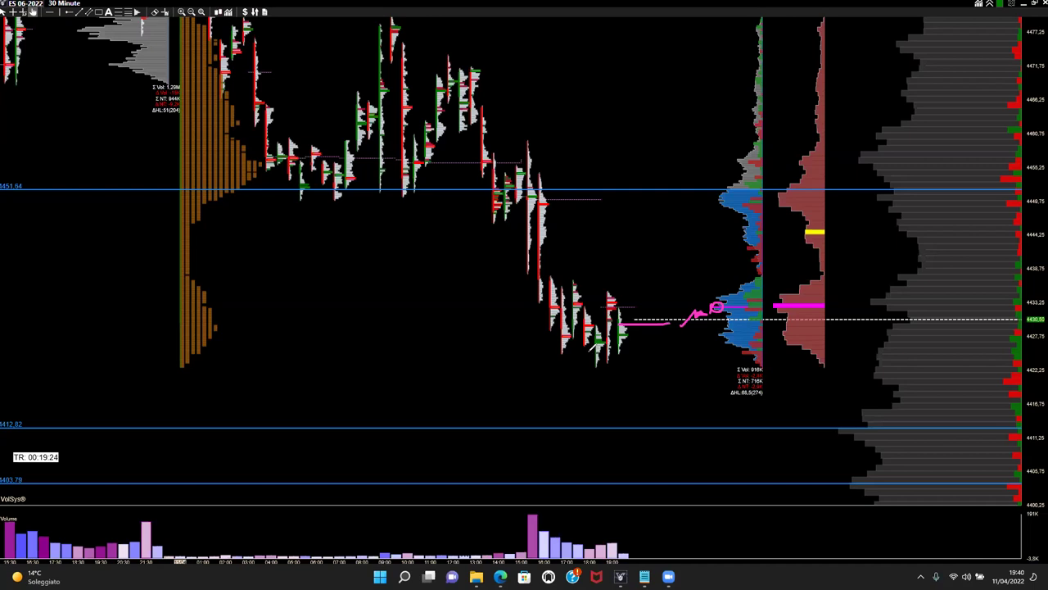
{"action": "left_click_drag", "start_coordinate": [559, 352], "coordinate": [789, 352]}
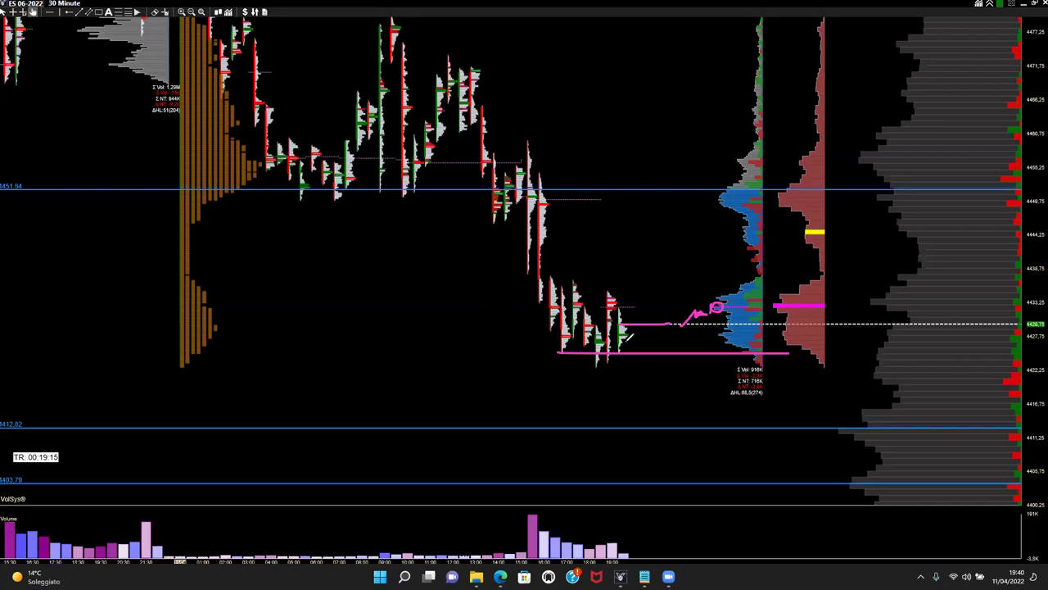
{"action": "left_click_drag", "start_coordinate": [635, 336], "coordinate": [632, 339]}
{"action": "left_click_drag", "start_coordinate": [565, 344], "coordinate": [755, 344]}
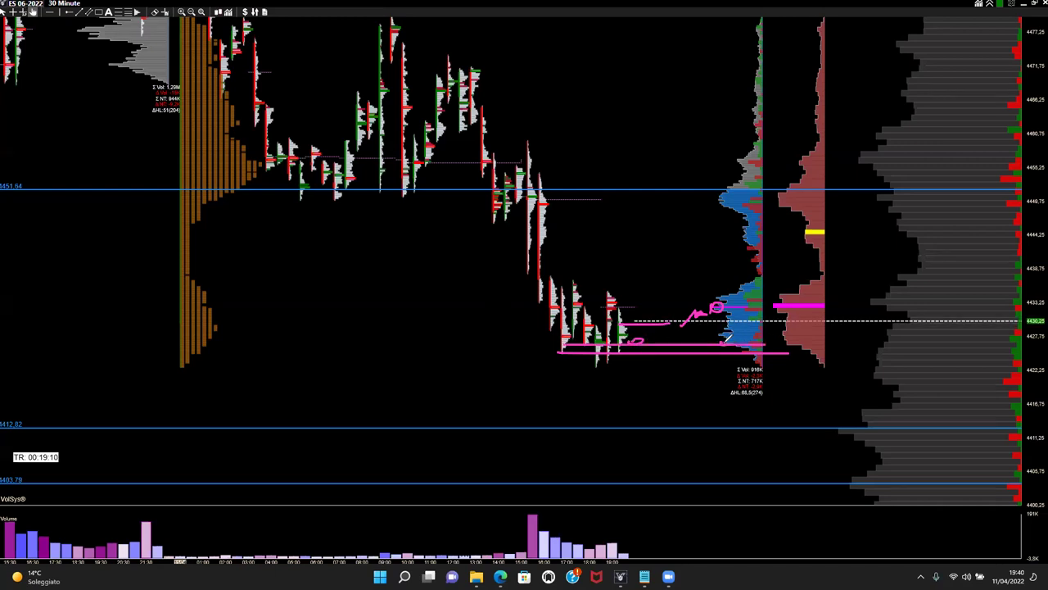
{"action": "mouse_move", "coordinate": [712, 296]}
{"action": "left_mouse_down"}
{"action": "mouse_move", "coordinate": [711, 332]}
{"action": "mouse_move", "coordinate": [736, 348]}
{"action": "left_mouse_up"}
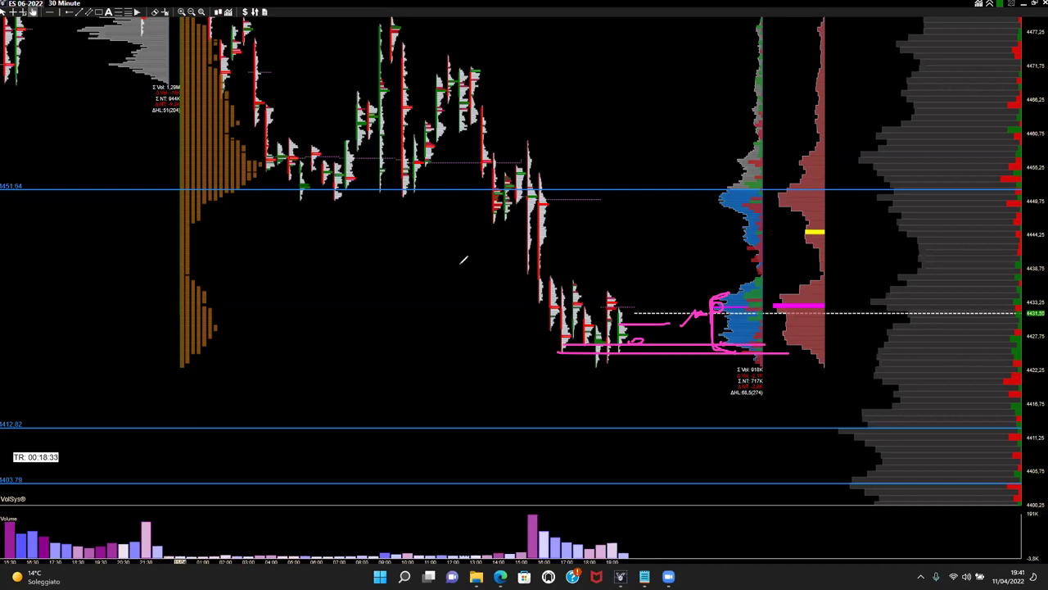
Erase all pink markup, exit drawing mode and bring up the Tickmill special offer page
{"action": "key", "text": "Escape"}
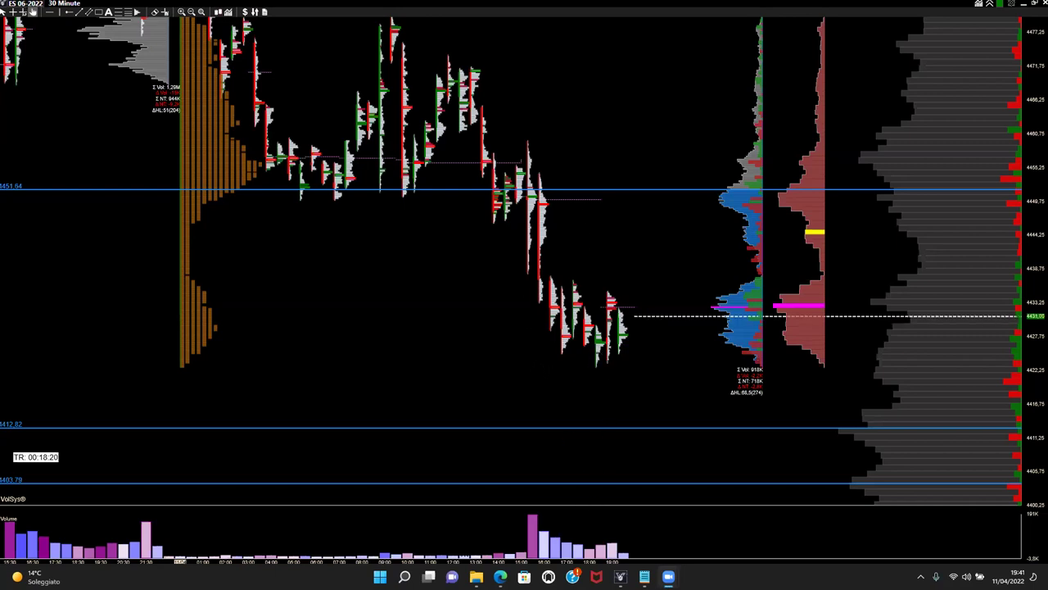
{"action": "mouse_move", "coordinate": [498, 567]}
{"action": "left_click", "coordinate": [499, 515]}
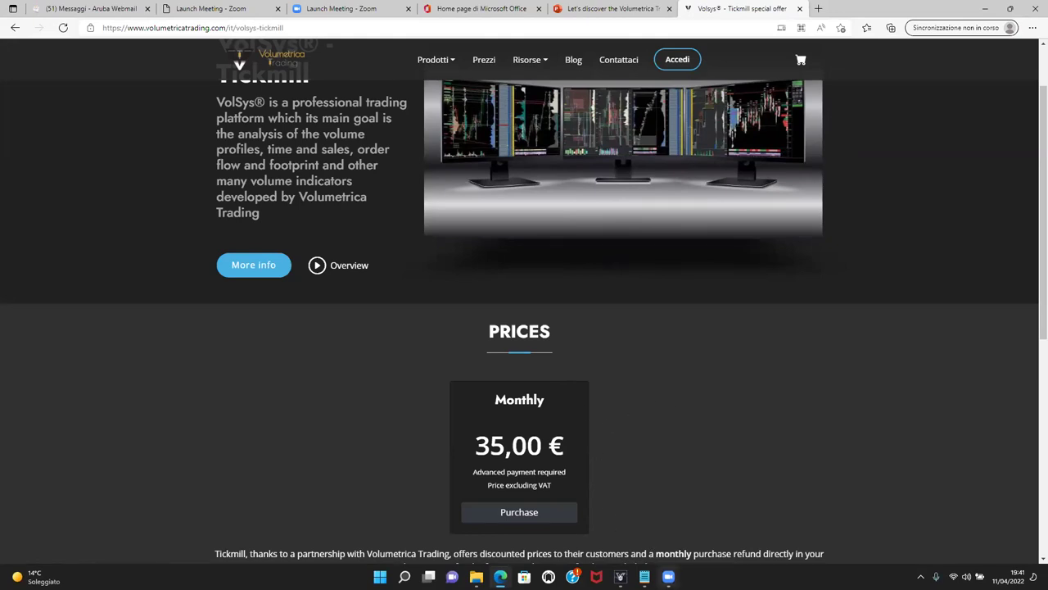
Copy the Tickmill offer page address and scroll down to the 35,00 € monthly price
{"action": "mouse_move", "coordinate": [669, 577]}
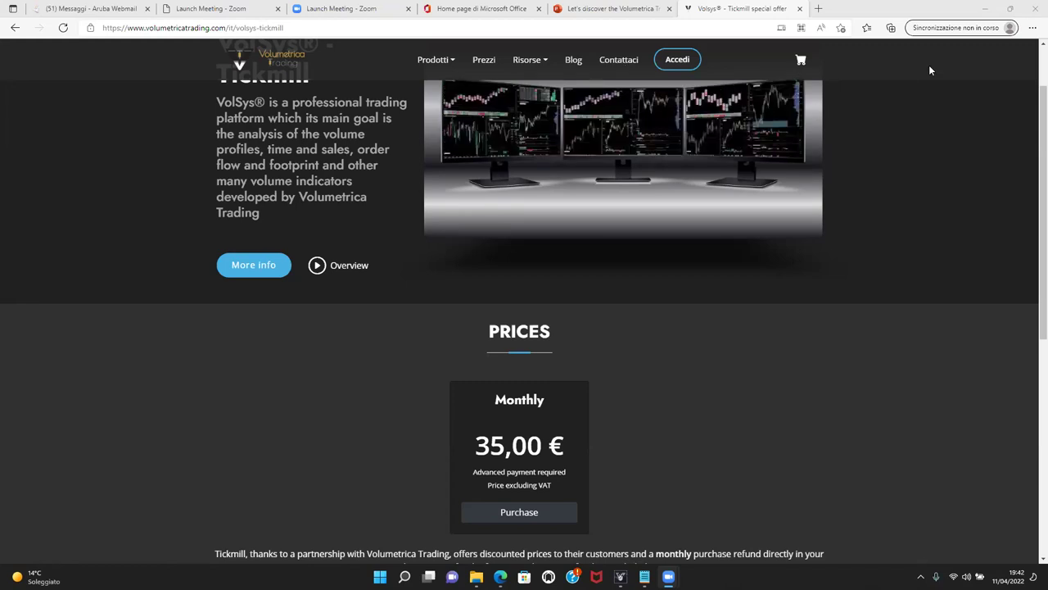
{"action": "left_click", "coordinate": [273, 32]}
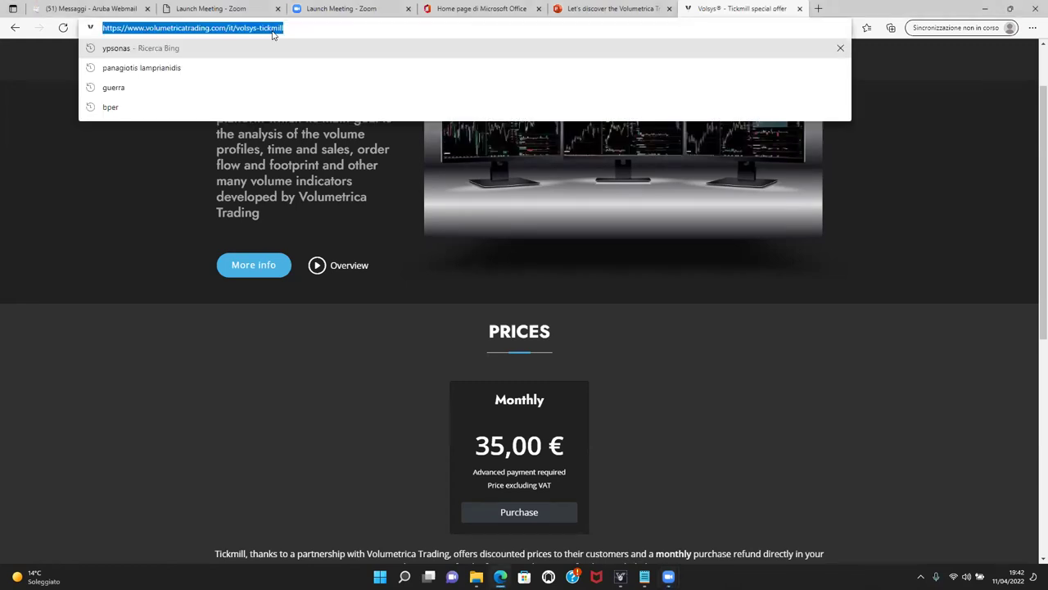
{"action": "right_click", "coordinate": [273, 33]}
{"action": "left_click", "coordinate": [305, 131]}
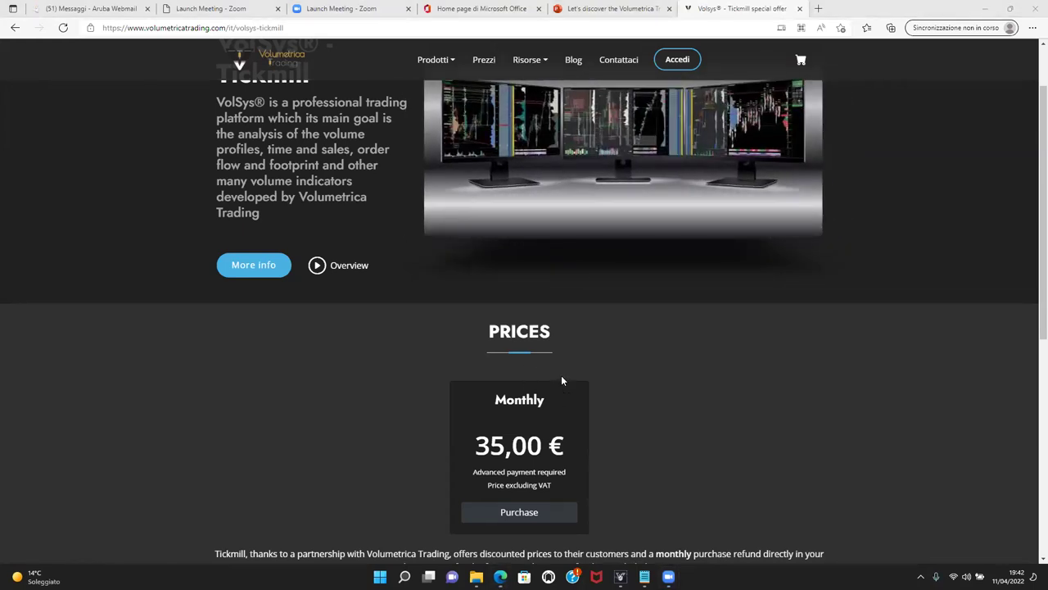
{"action": "scroll", "coordinate": [561, 376], "scroll_direction": "down", "scroll_amount": 1}
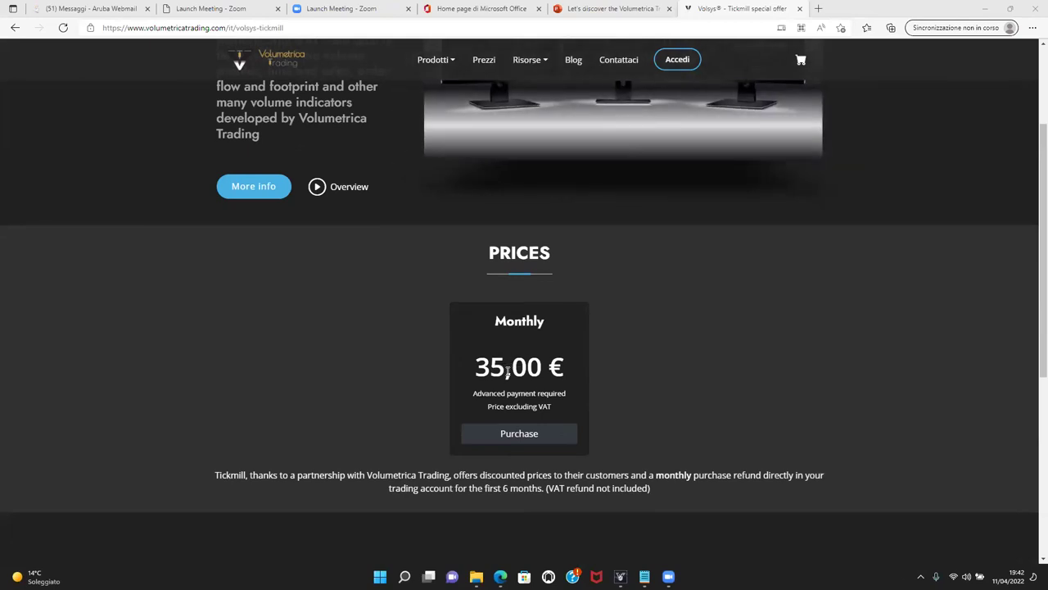